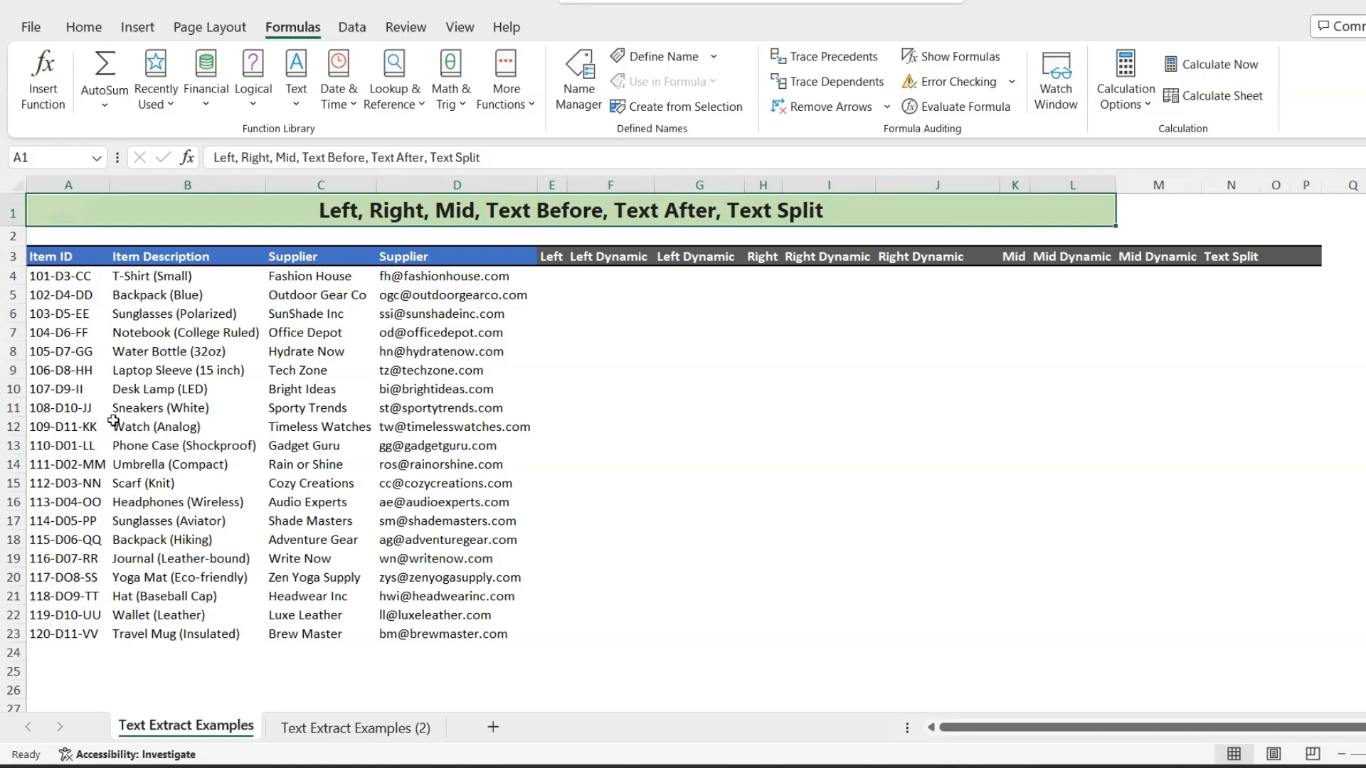
- Enter =LEFT(A4,3) in E4 to extract the Item ID's first three characters, and fill it down to E23
{"action": "left_click", "coordinate": [553, 279]}
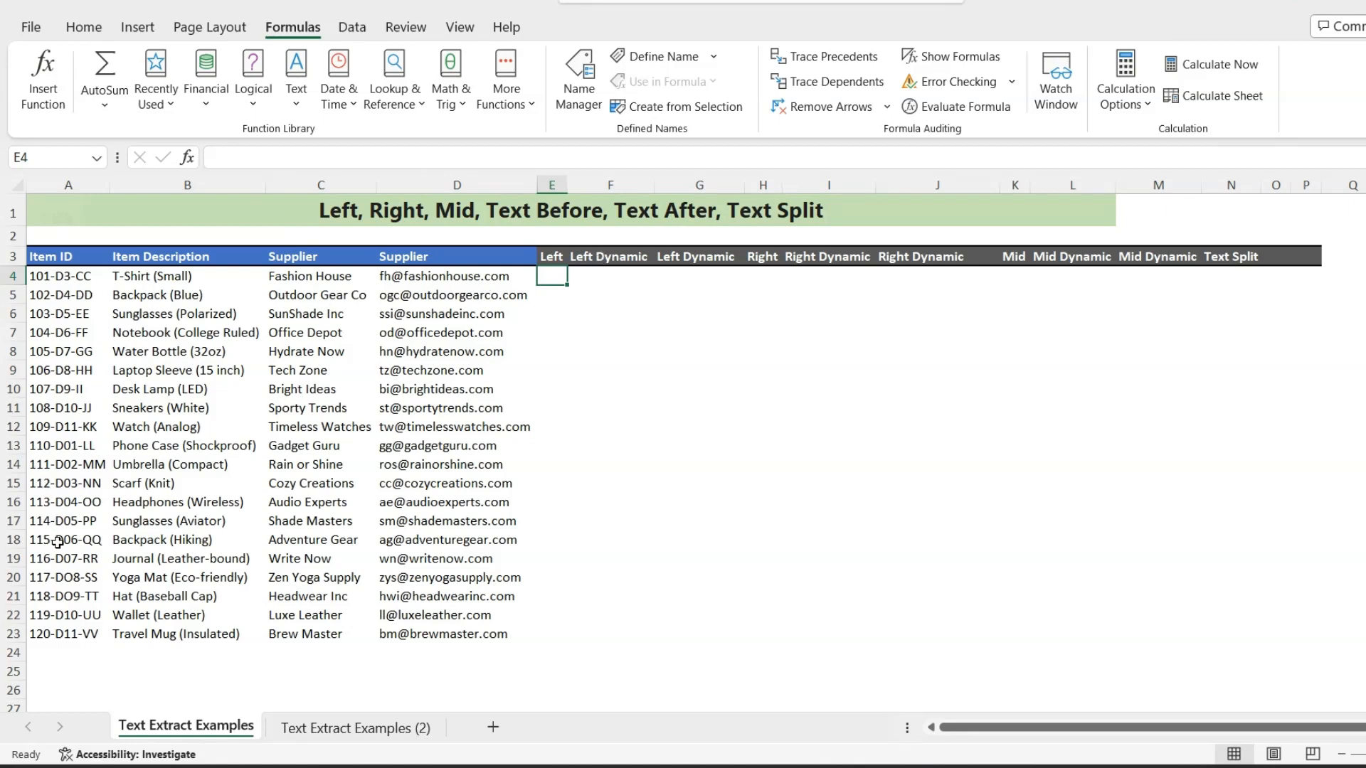
{"action": "type", "text": "=left"}
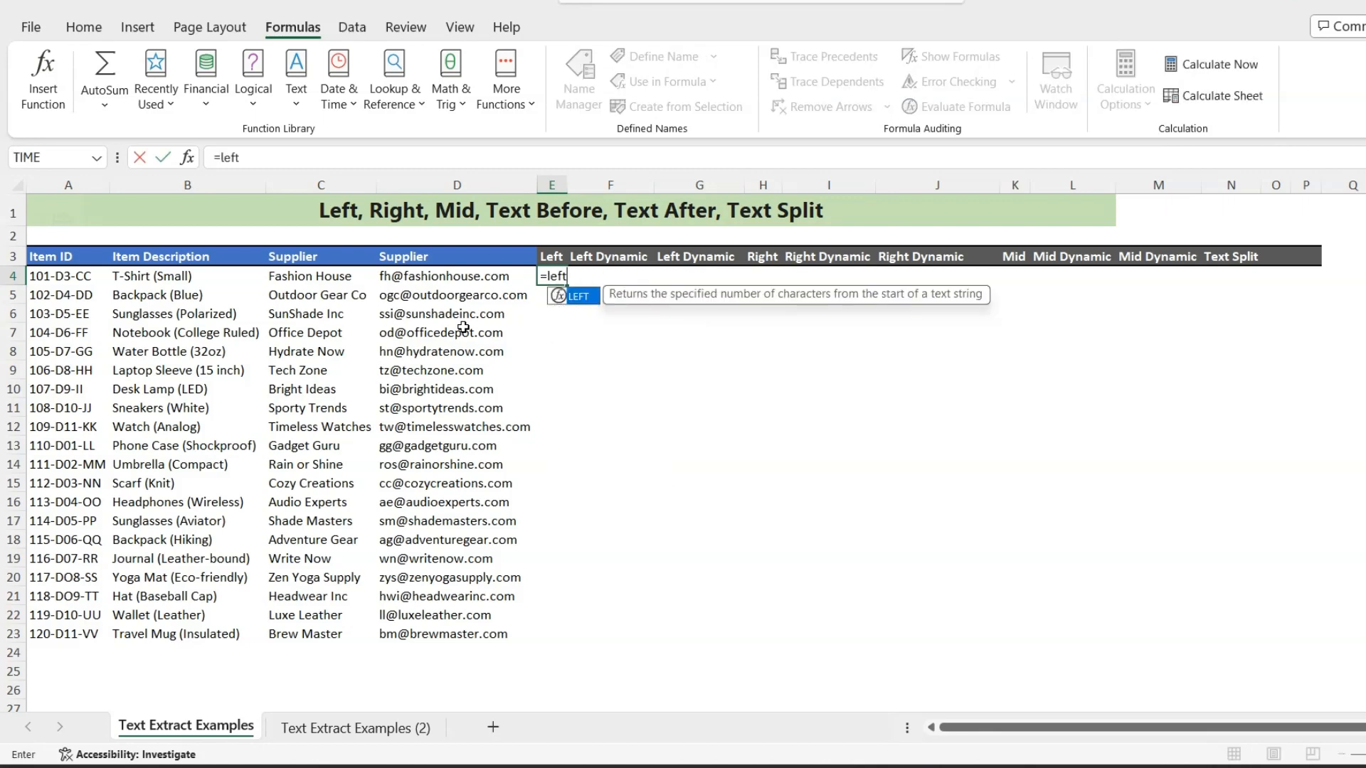
{"action": "key", "text": "Tab"}
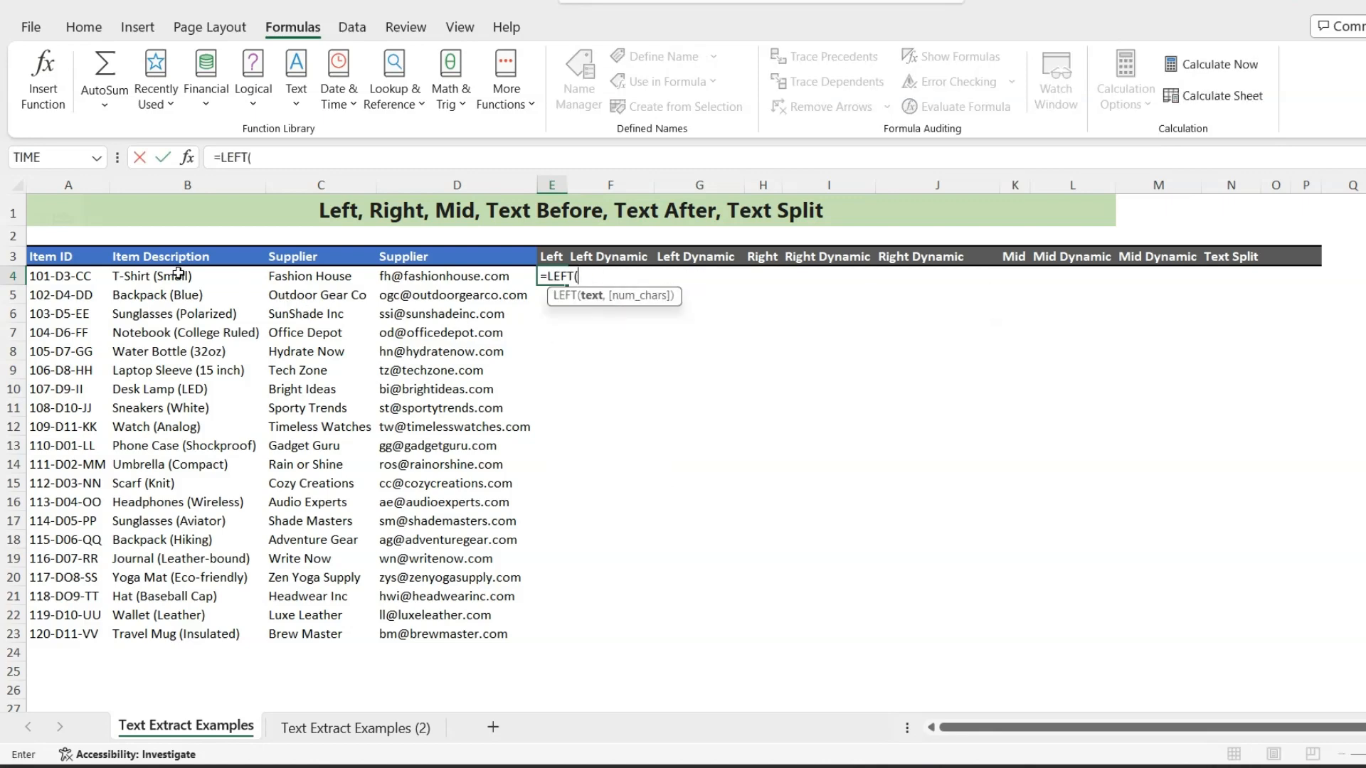
{"action": "left_click", "coordinate": [52, 276]}
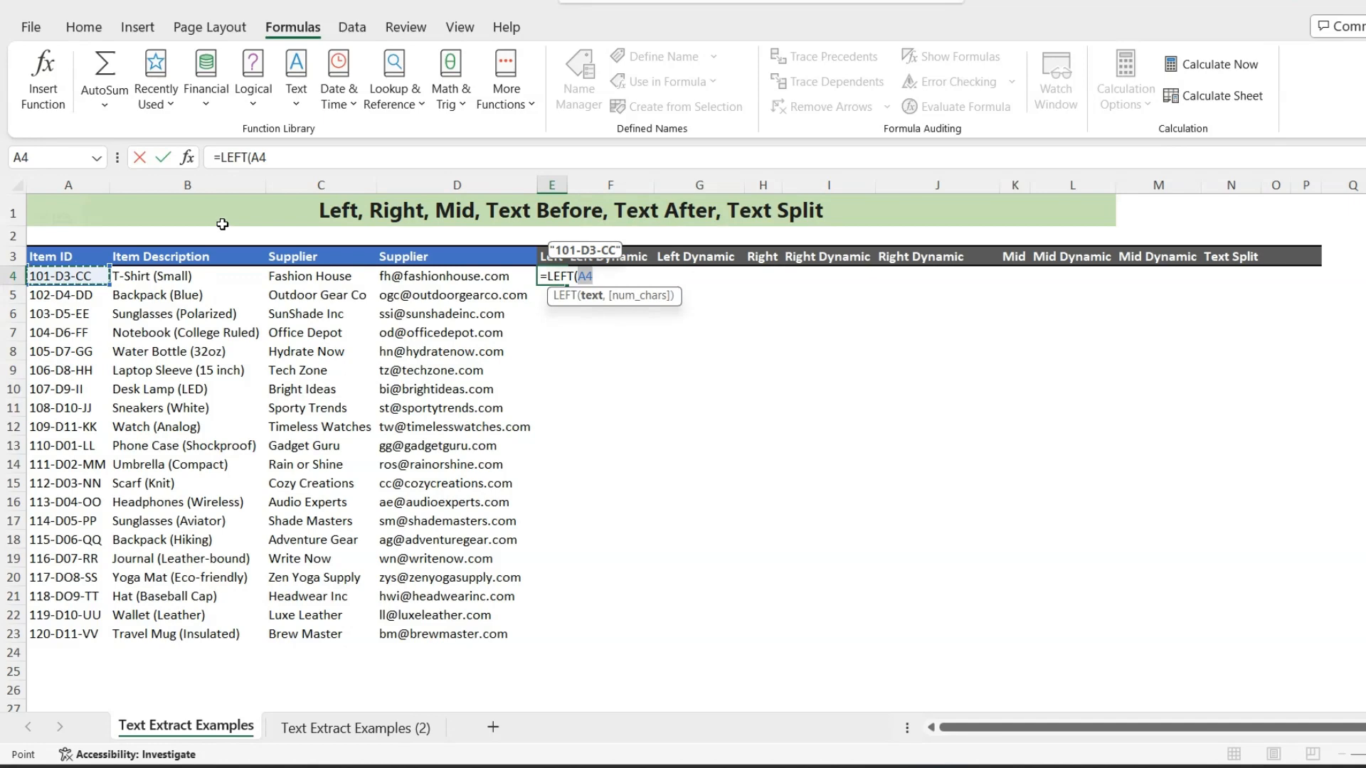
{"action": "type", "text": ","}
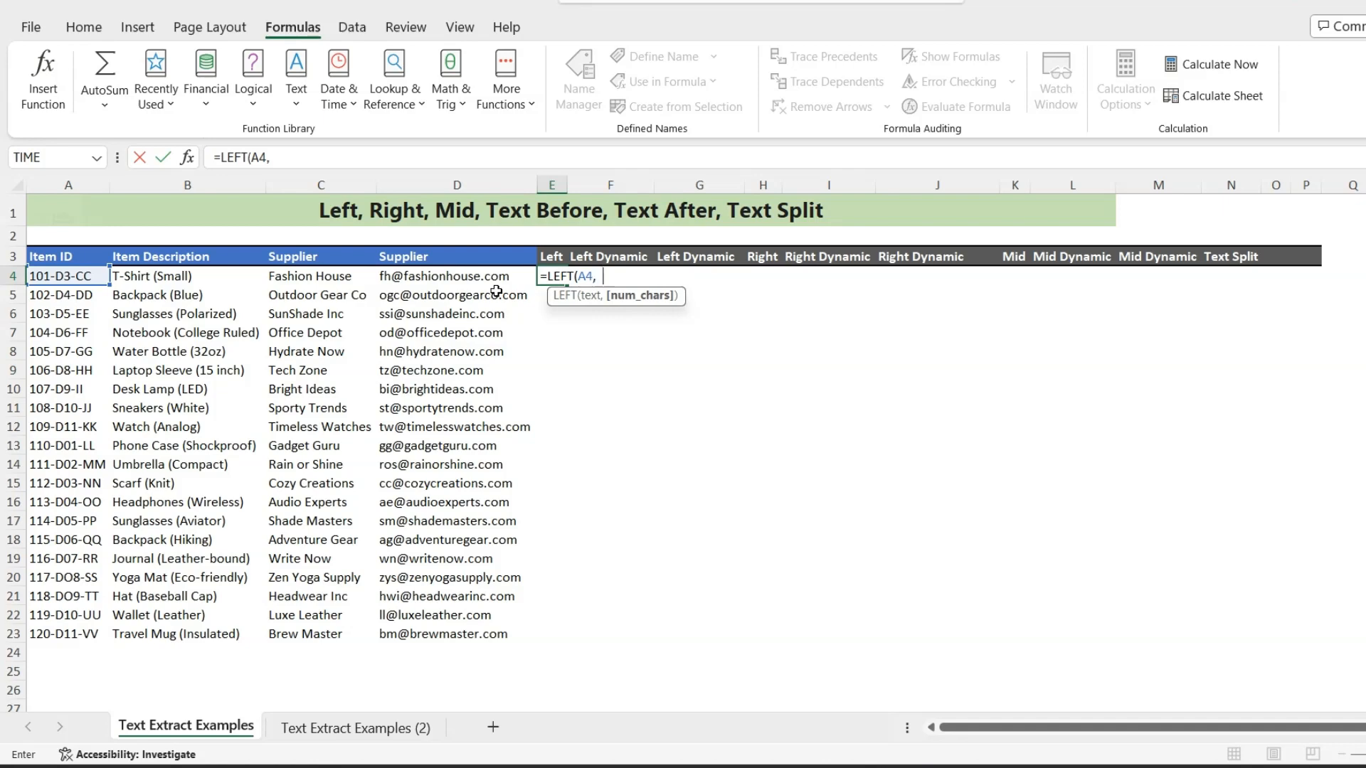
{"action": "type", "text": "3"}
{"action": "key", "text": "Return"}
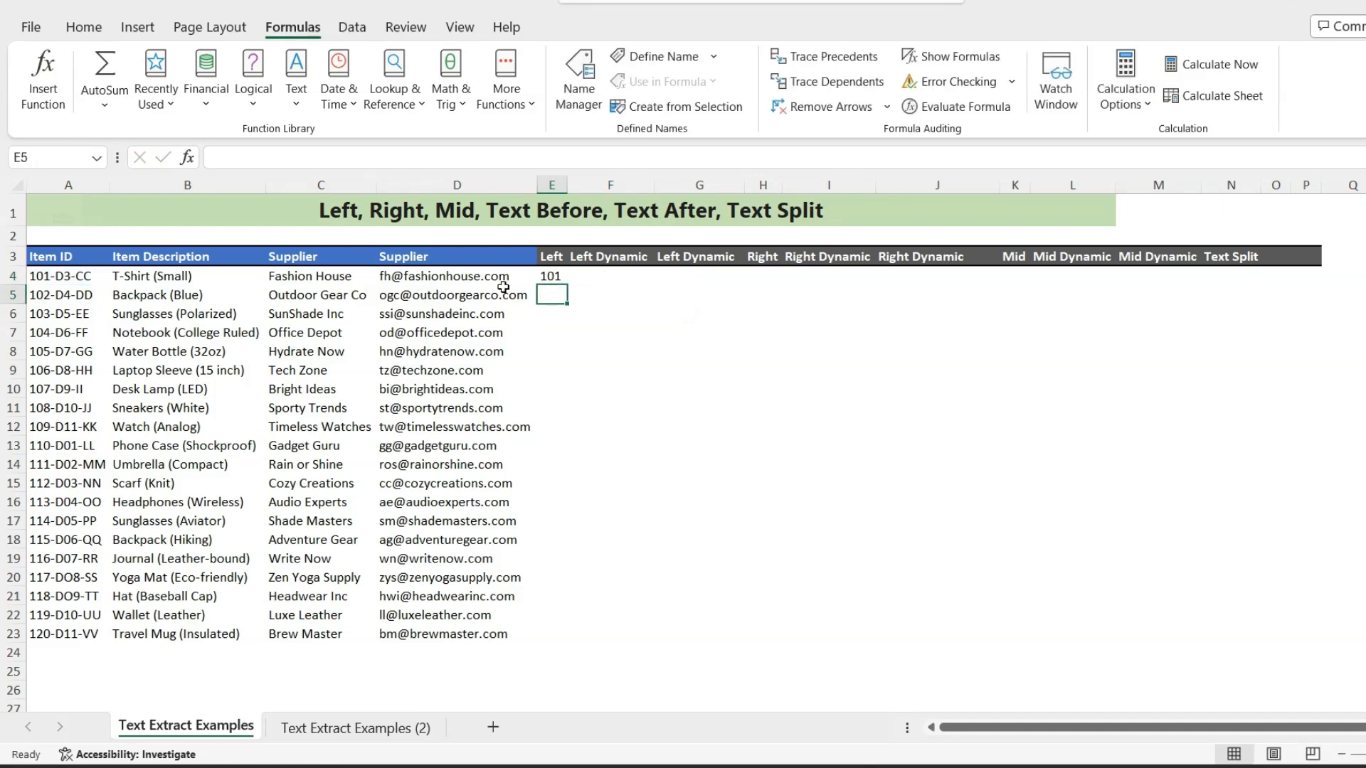
{"action": "left_click", "coordinate": [551, 277]}
{"action": "left_click_drag", "start_coordinate": [567, 285], "coordinate": [517, 636]}
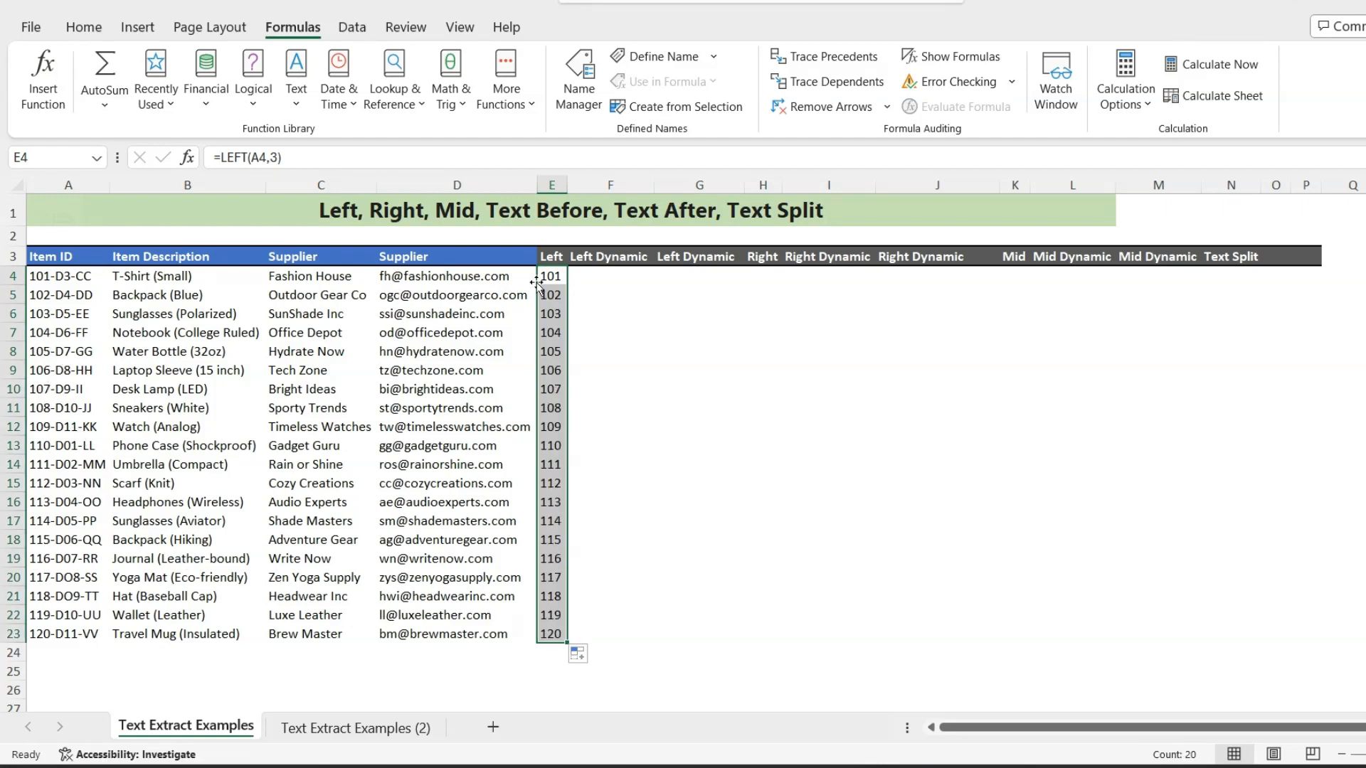
- Enter =LEFT(B4,(FIND("(",B4,1)-2)) in F4 to extract the item name before the parenthesis, and fill it down to F23
{"action": "left_click", "coordinate": [607, 275]}
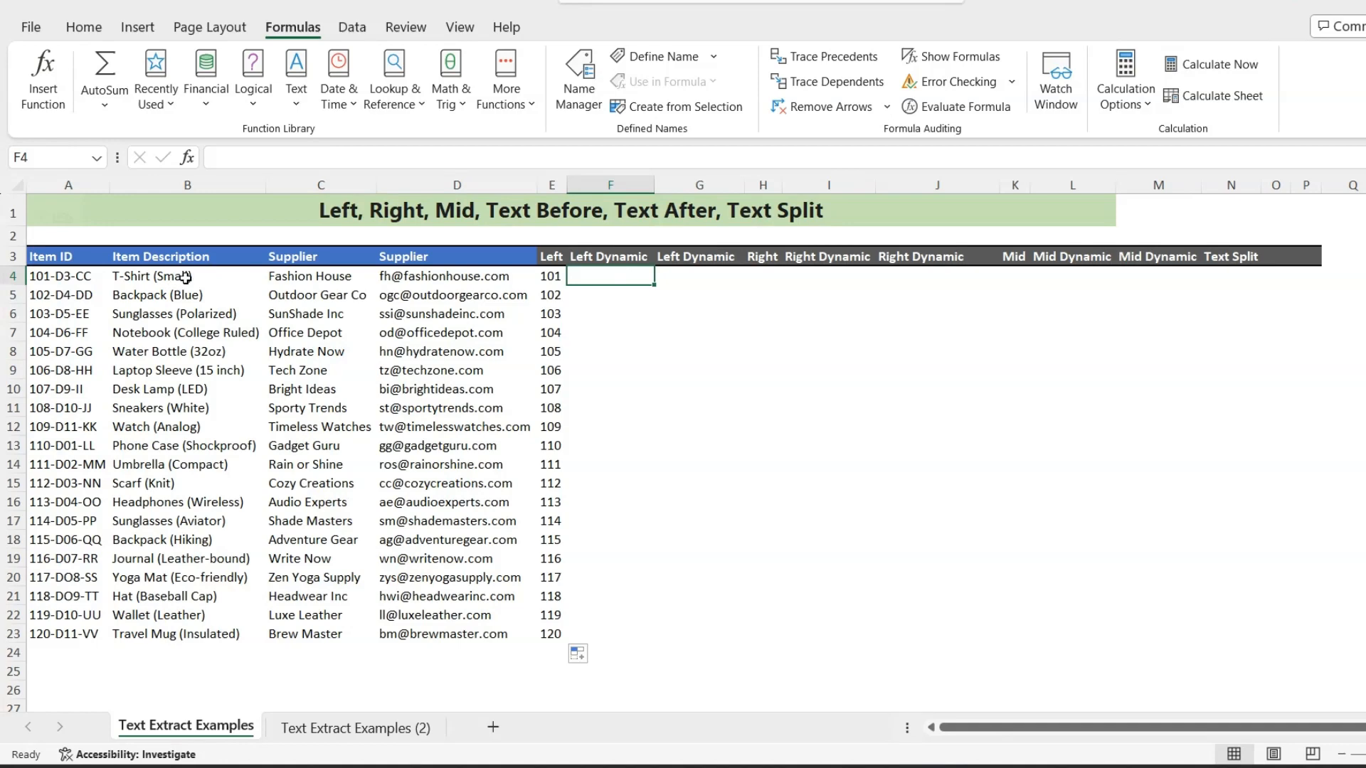
{"action": "type", "text": "=le"}
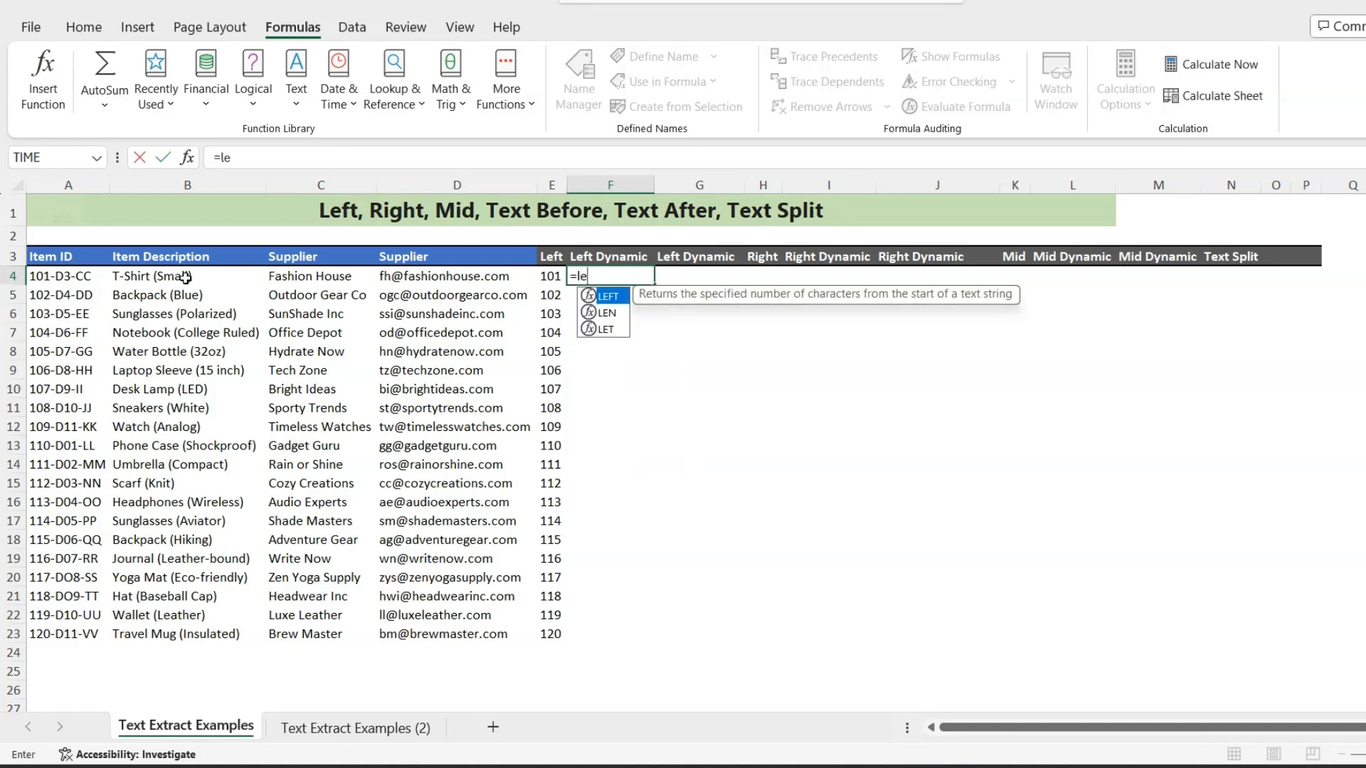
{"action": "key", "text": "Tab"}
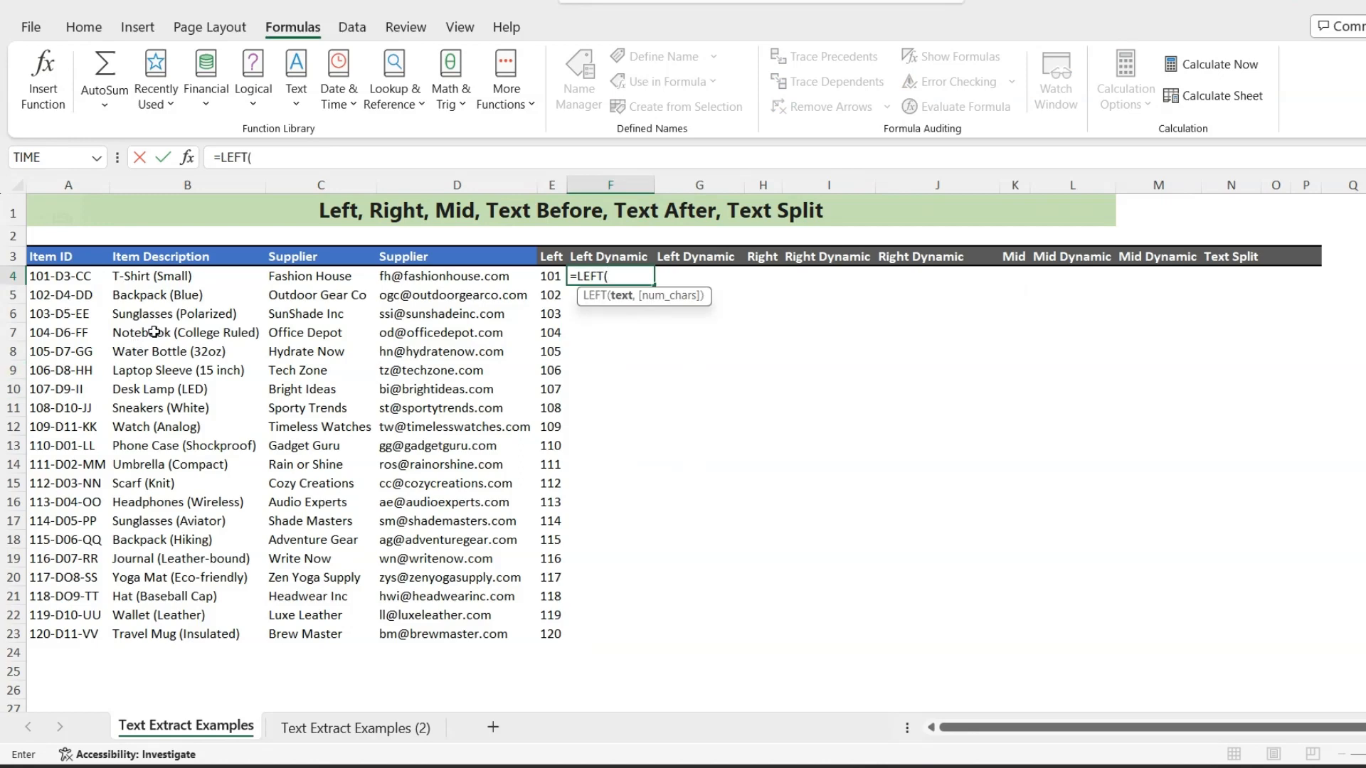
{"action": "left_click", "coordinate": [168, 279]}
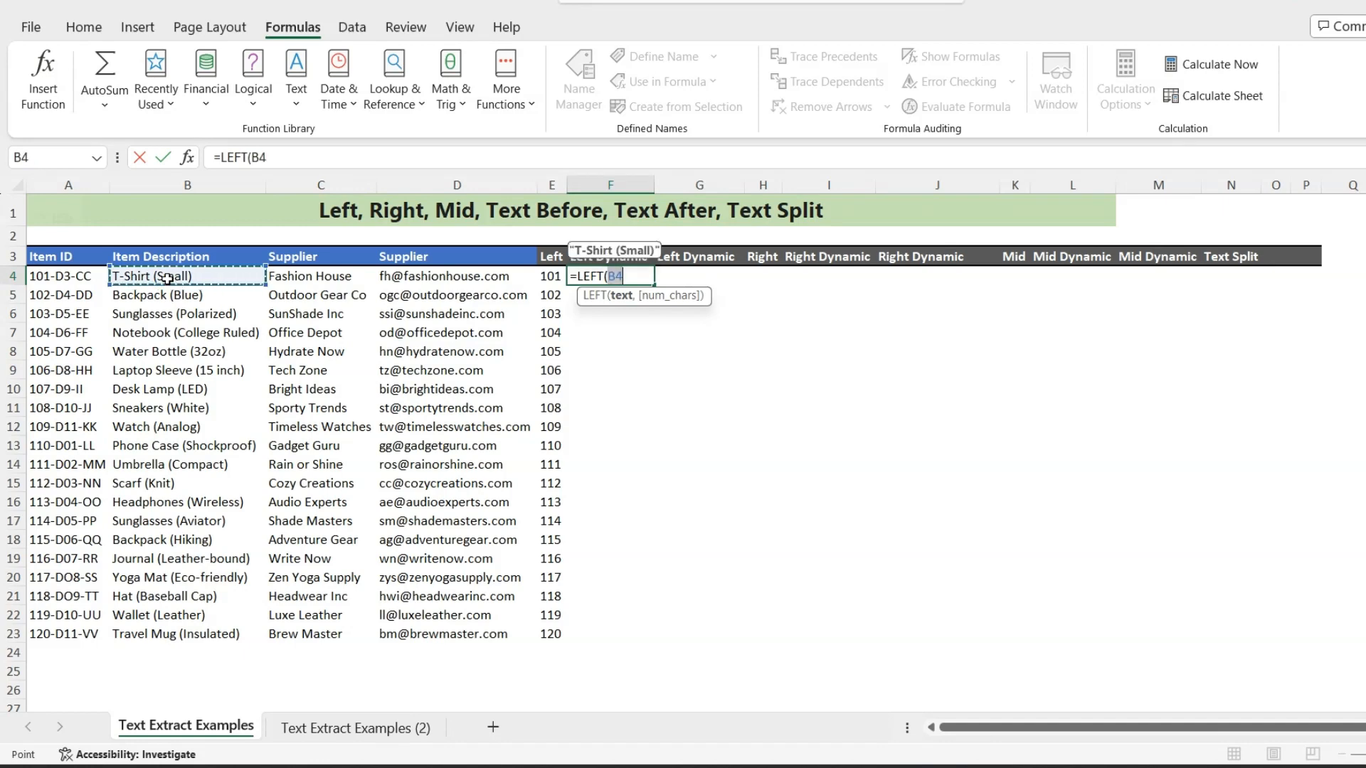
{"action": "type", "text": ",("}
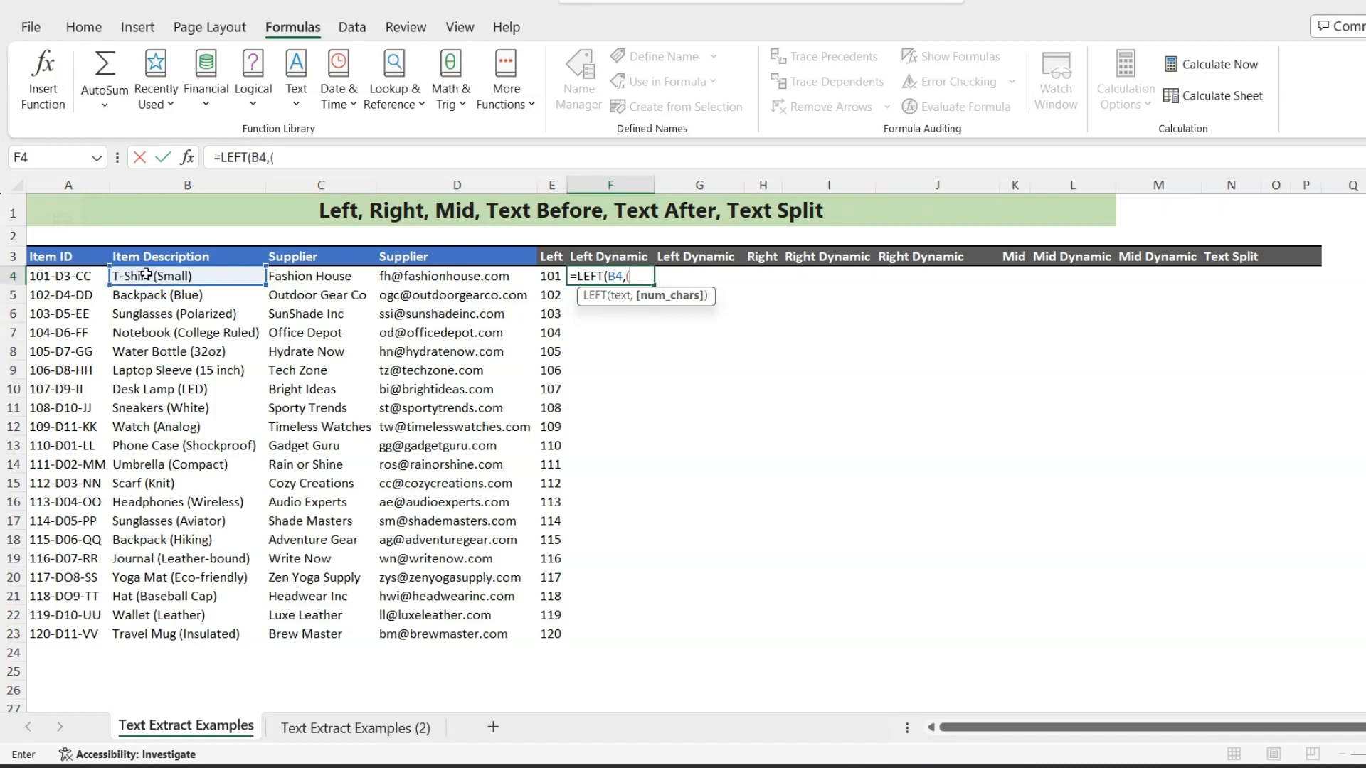
{"action": "type", "text": "FIND(\"("}
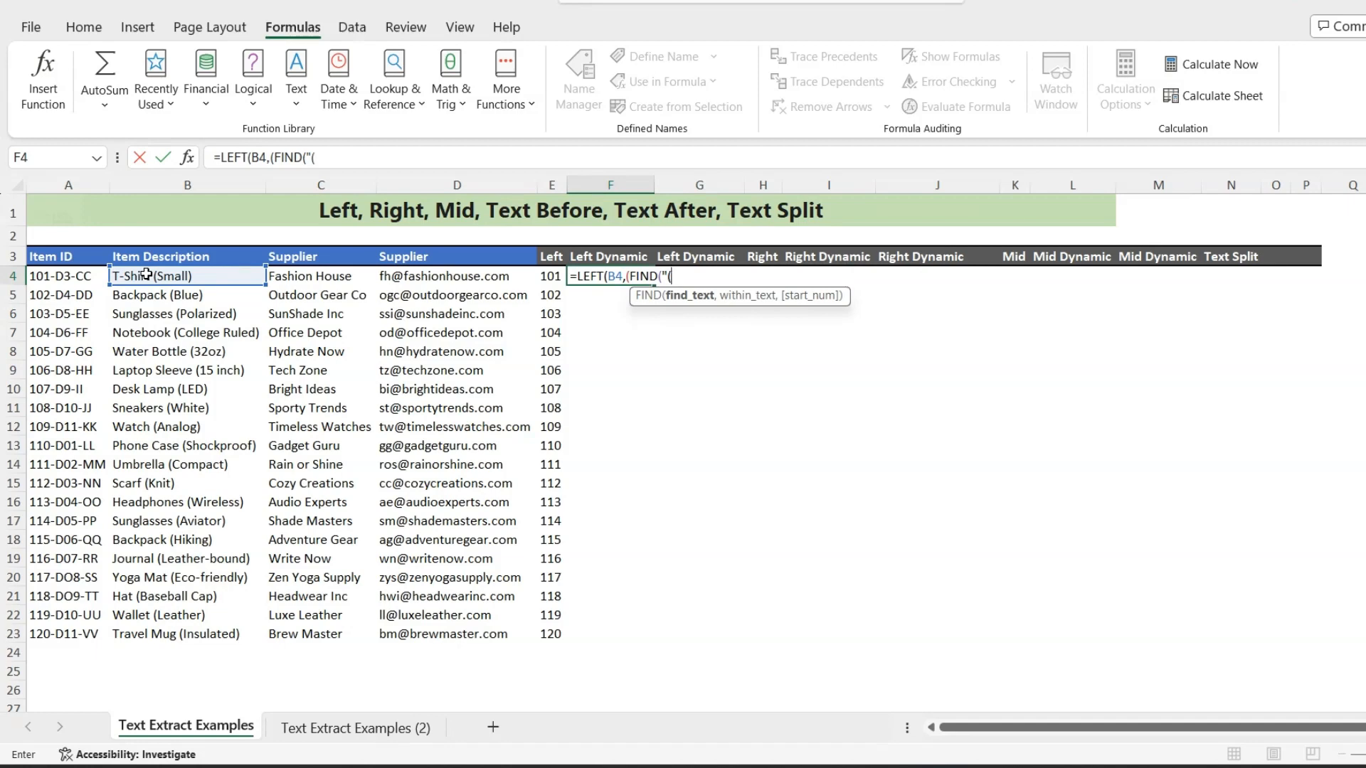
{"action": "type", "text": "\","}
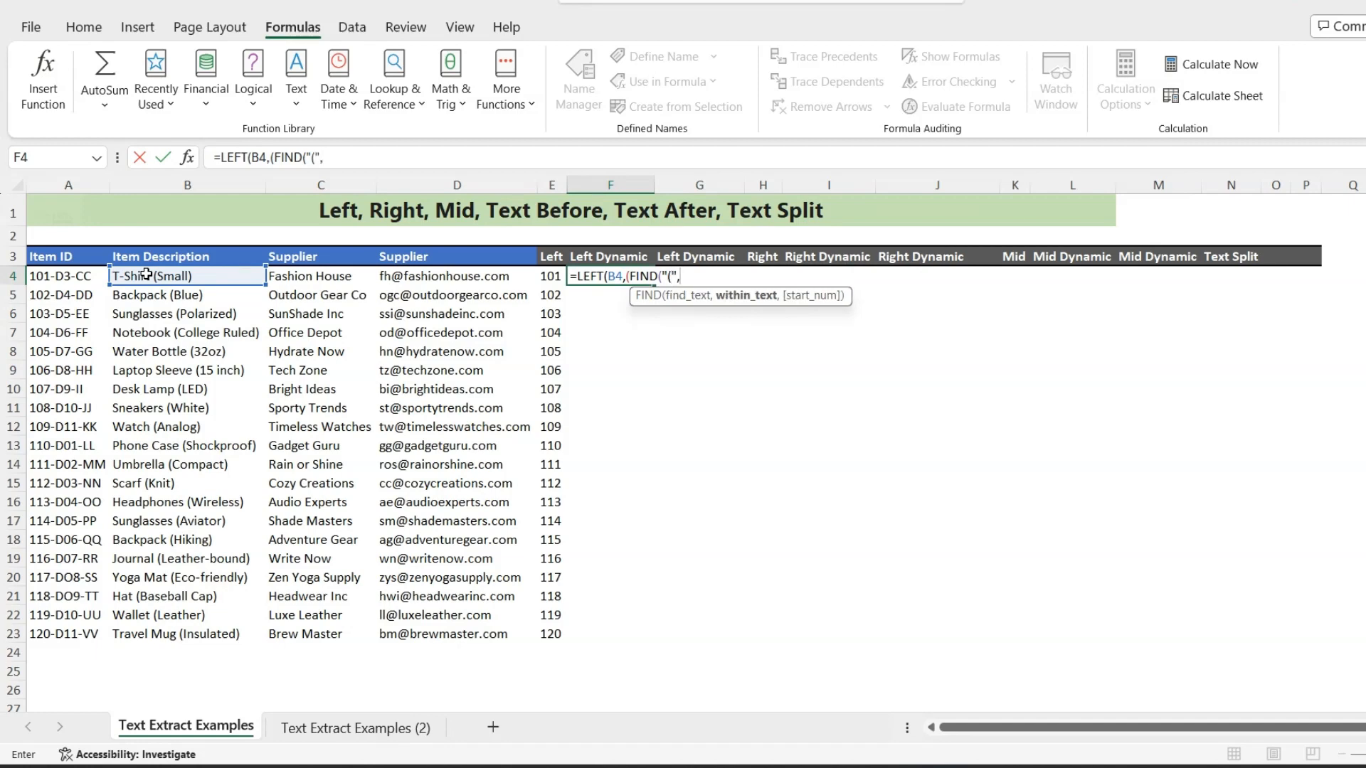
{"action": "left_click", "coordinate": [146, 275]}
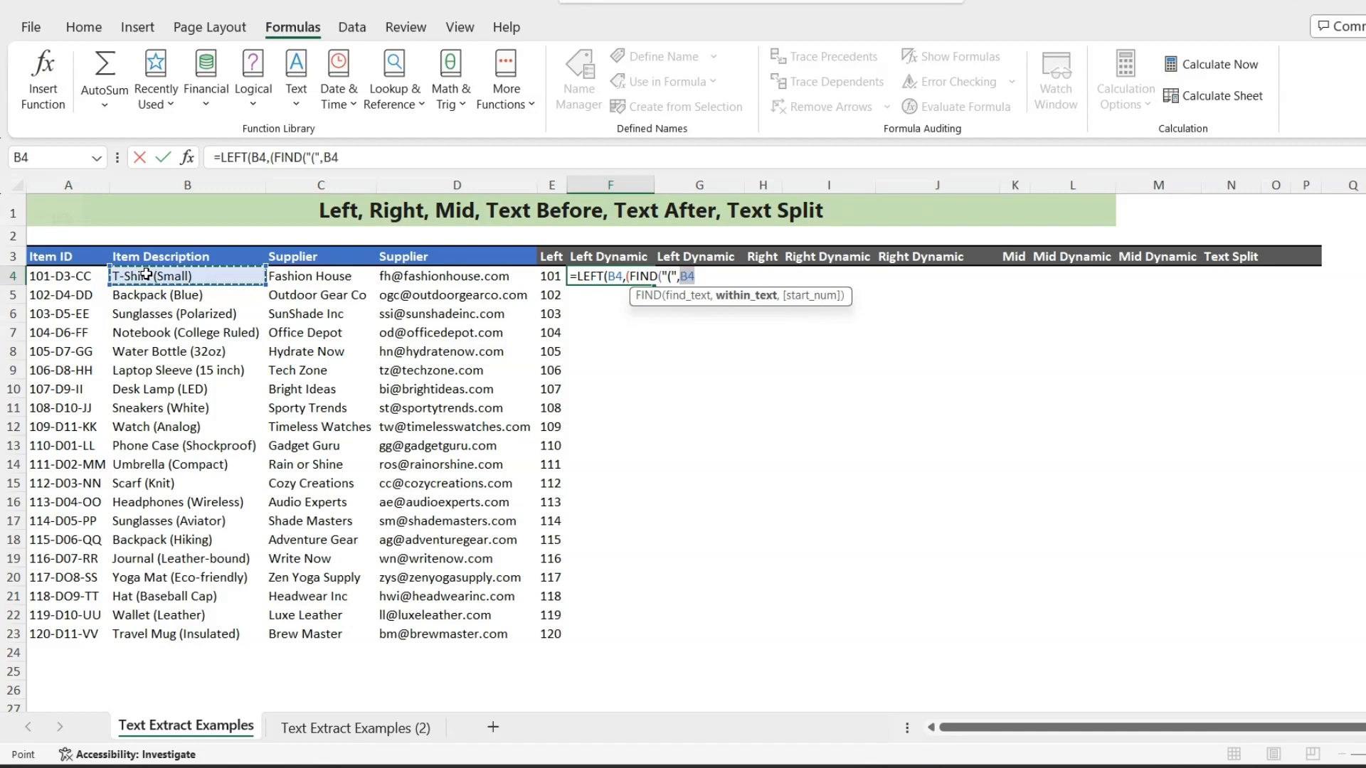
{"action": "type", "text": ","}
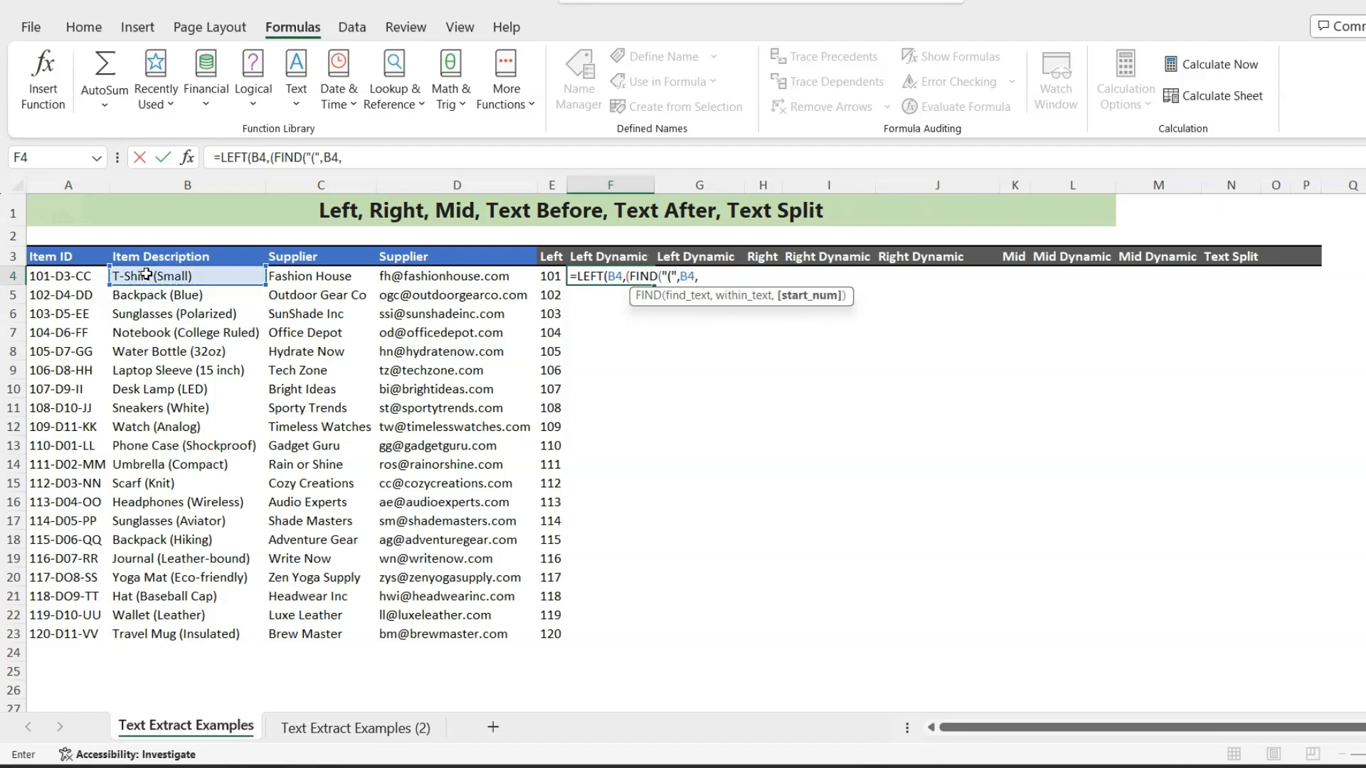
{"action": "type", "text": "1"}
{"action": "type", "text": ")"}
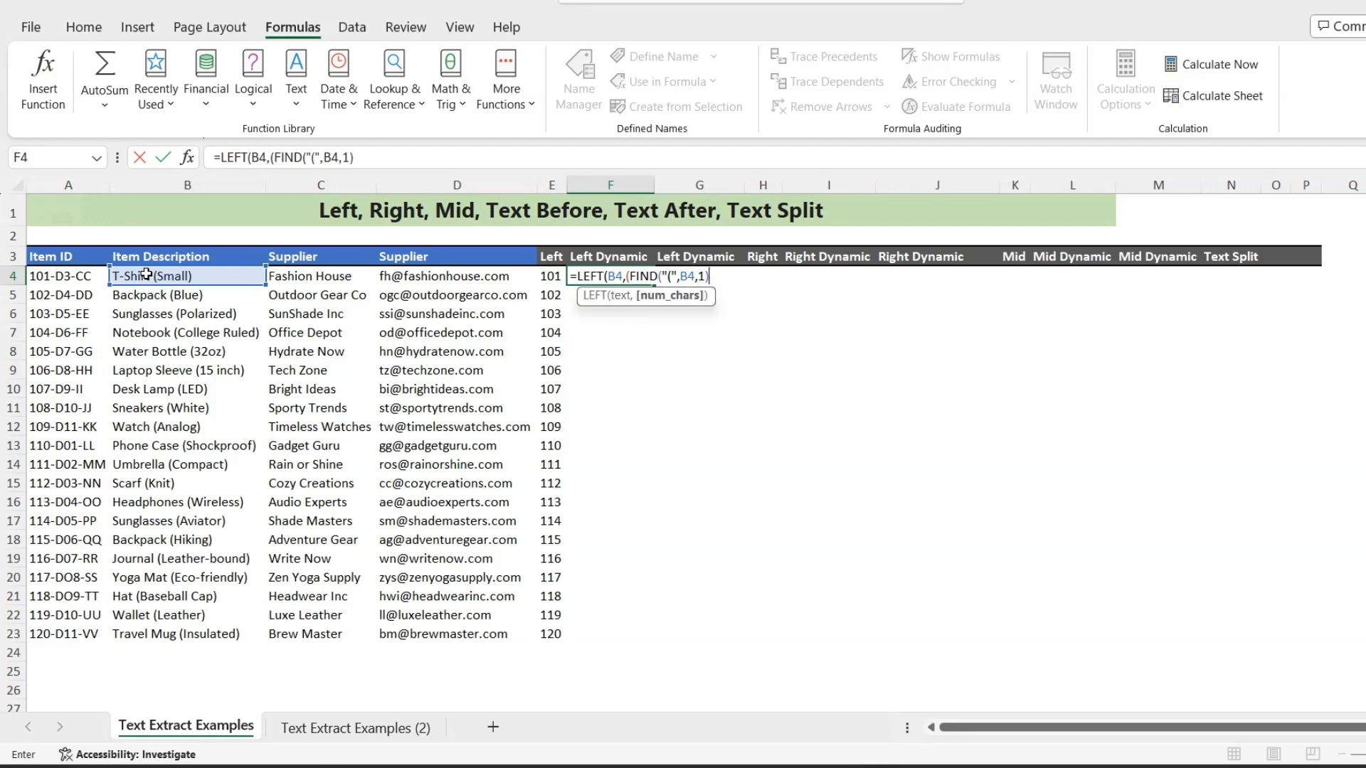
{"action": "type", "text": "-2))"}
{"action": "key", "text": "Return"}
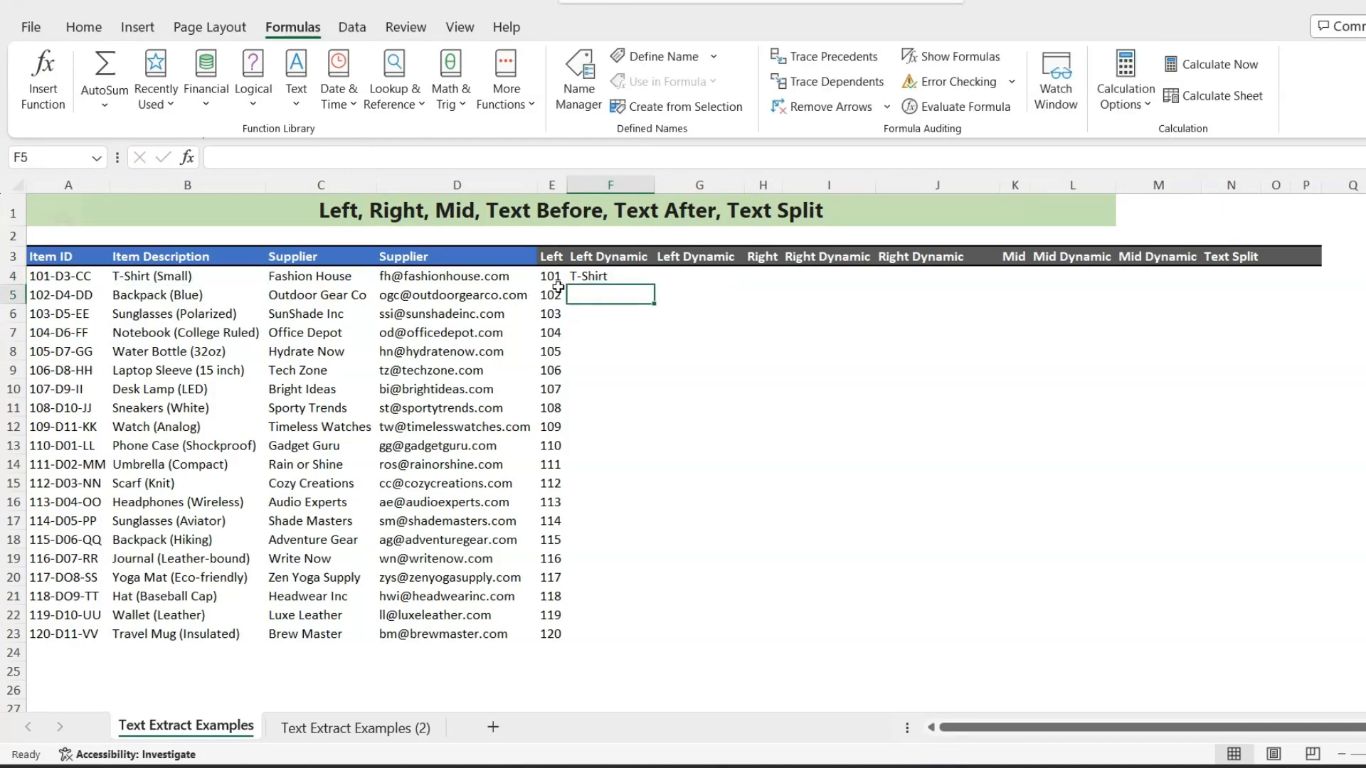
{"action": "left_click", "coordinate": [585, 277]}
{"action": "left_click_drag", "start_coordinate": [653, 284], "coordinate": [646, 640]}
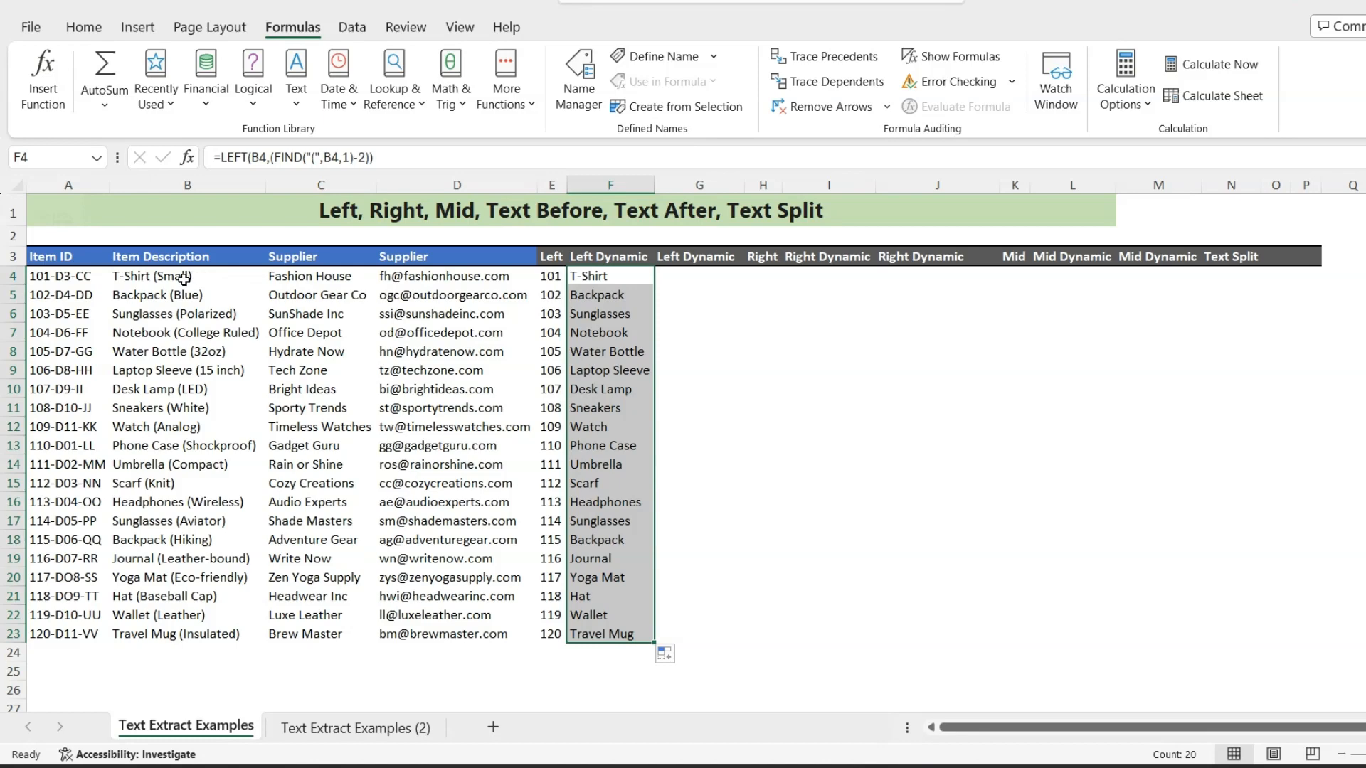
- Remove the -2 after the FIND function from the formula in F4
{"action": "left_click", "coordinate": [603, 278]}
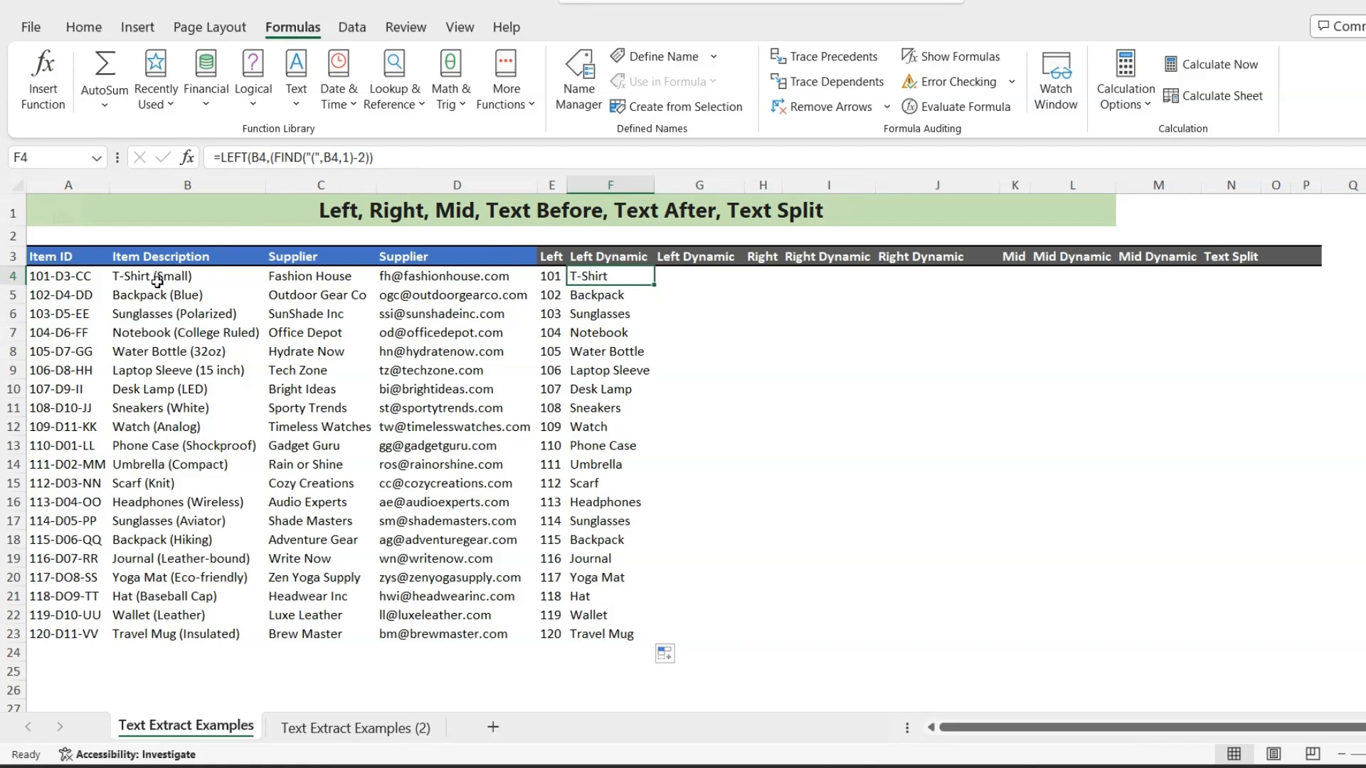
{"action": "left_click", "coordinate": [368, 158]}
{"action": "key", "text": "BackSpace"}
{"action": "key", "text": "BackSpace"}
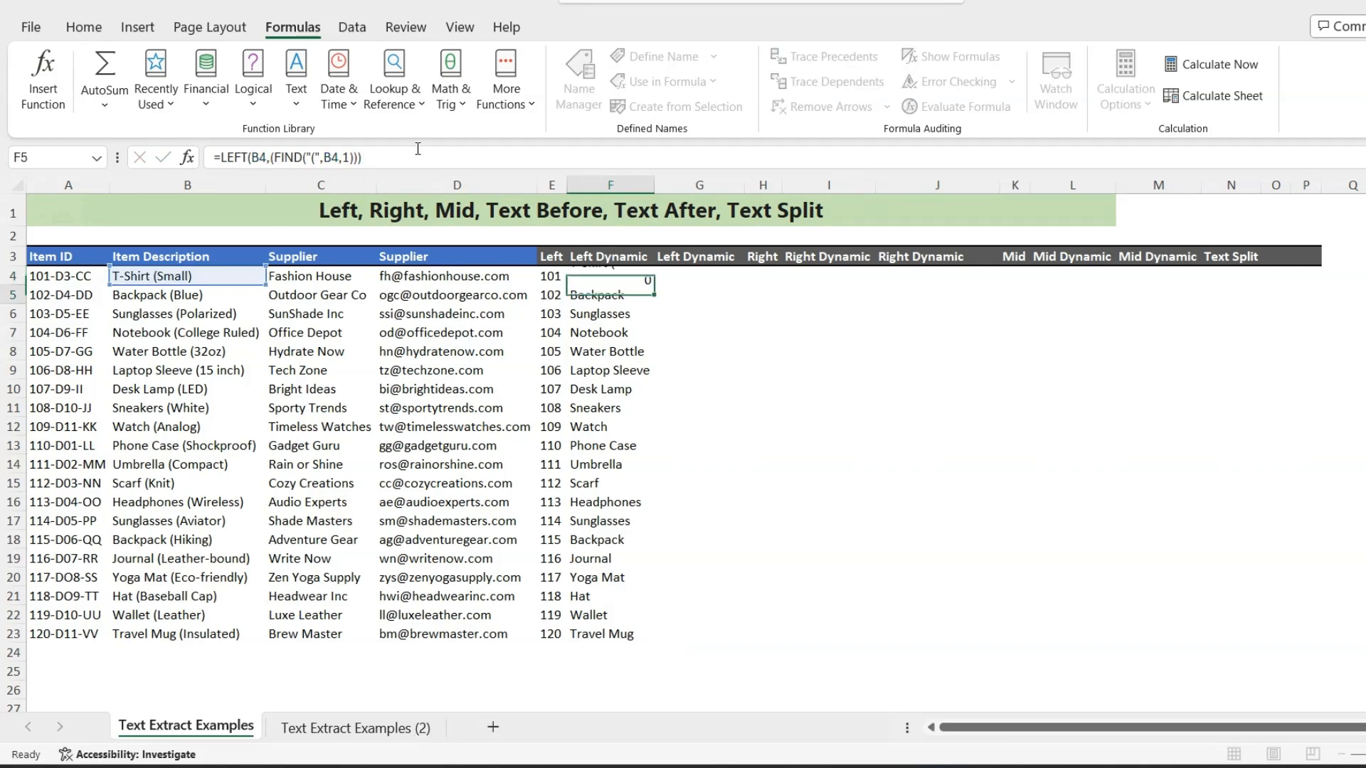
{"action": "key", "text": "Up"}
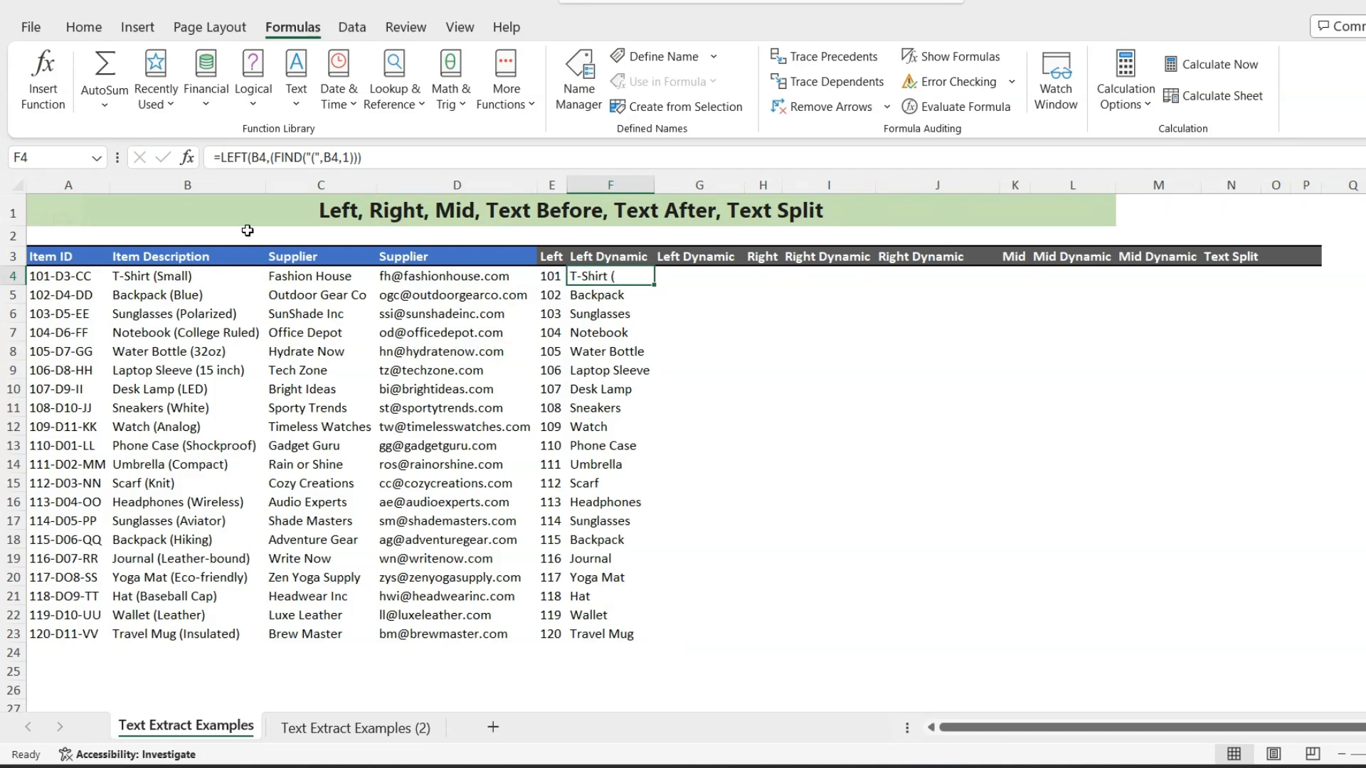
- Add -2 back after the FIND function in F4 so the formula reads =LEFT(B4,(FIND("(",B4,1)-2))
{"action": "left_click", "coordinate": [357, 157]}
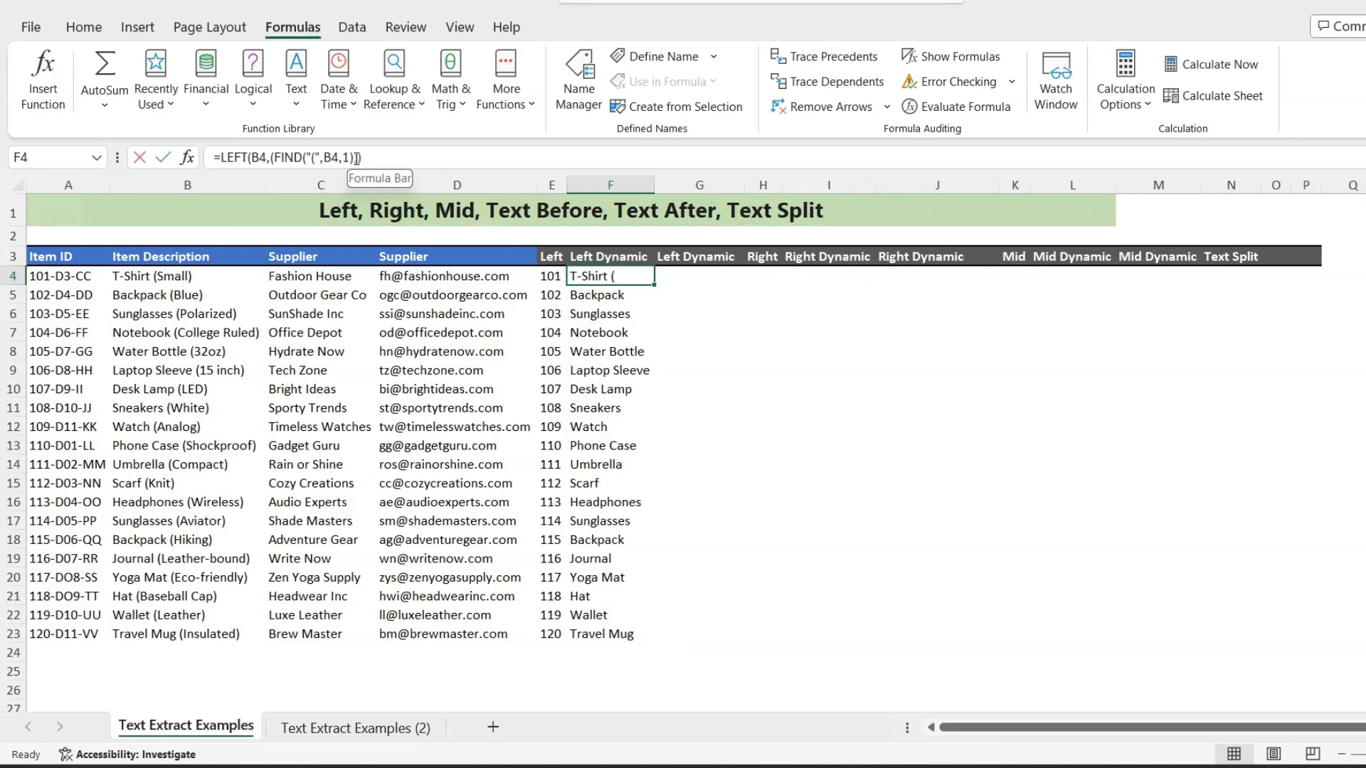
{"action": "type", "text": "-2"}
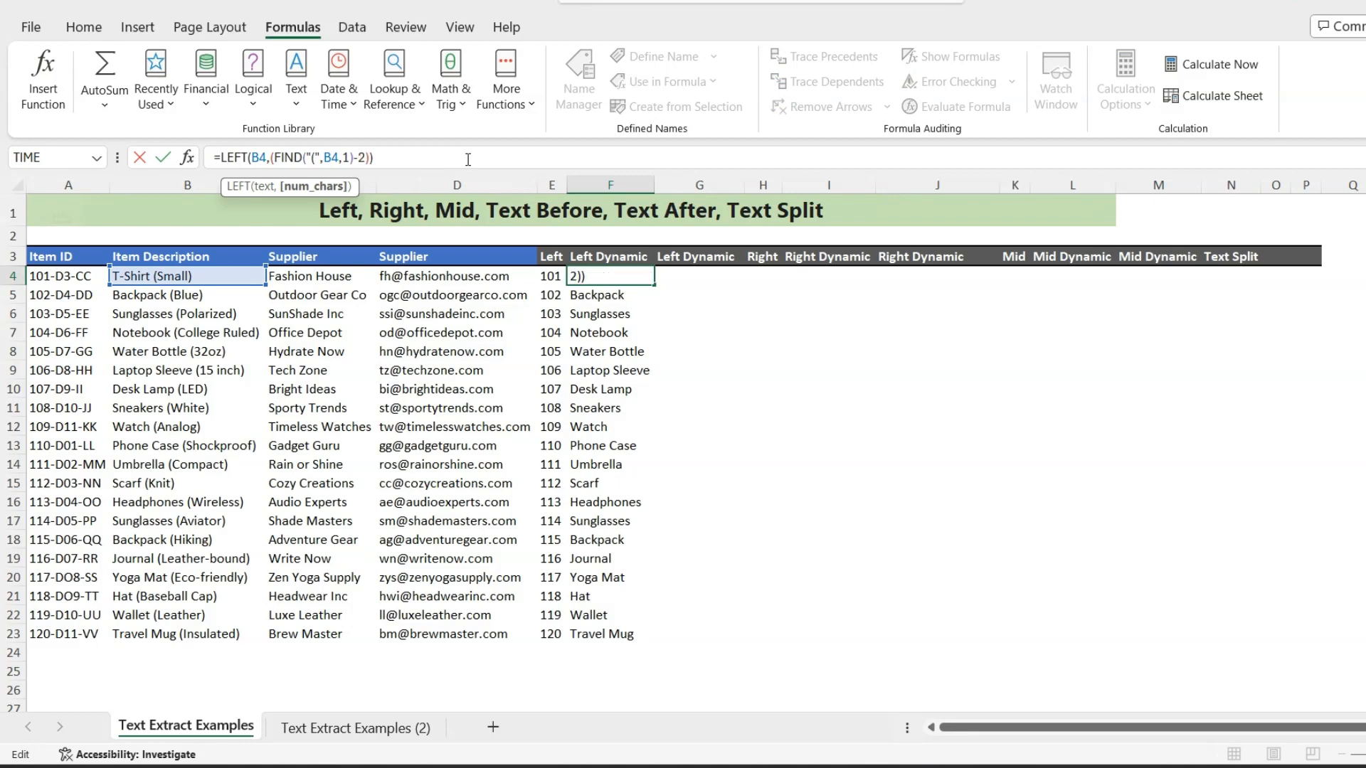
{"action": "key", "text": "Return"}
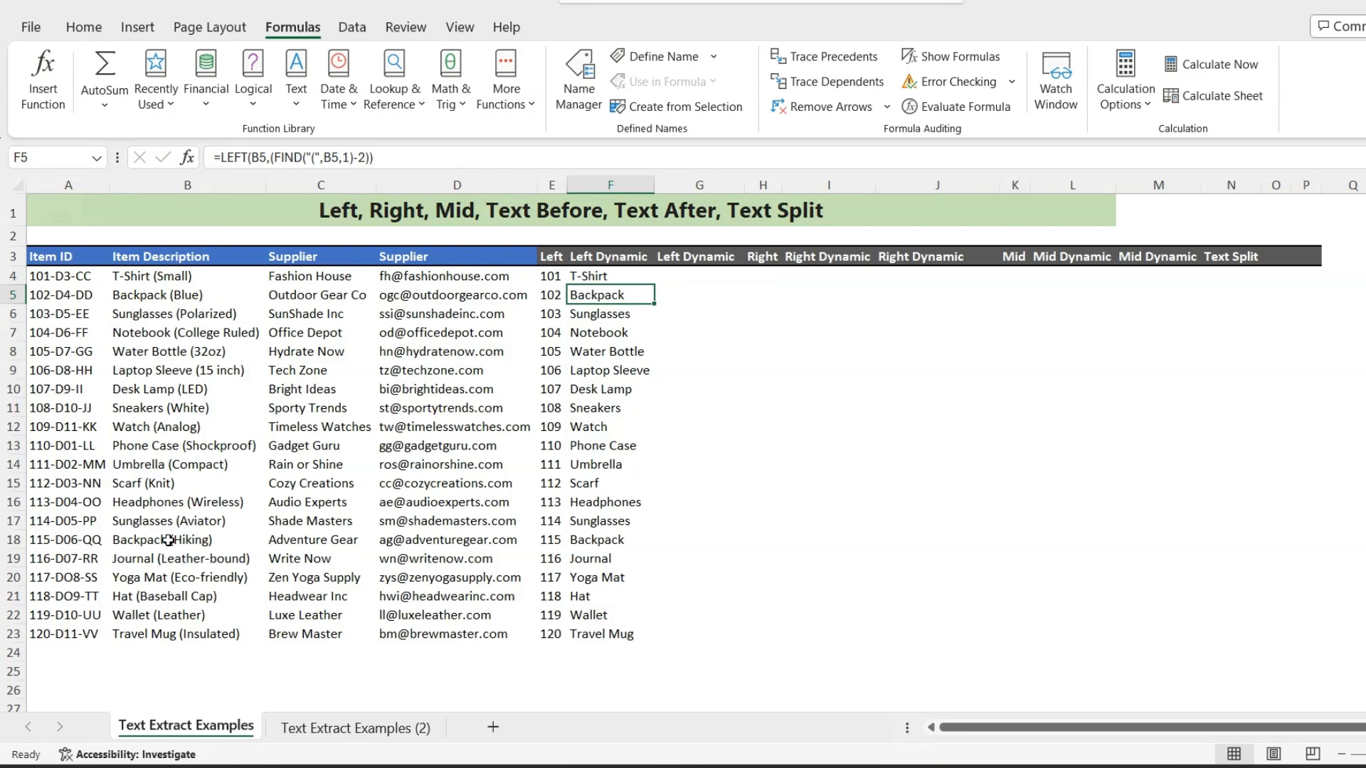
{"action": "left_click", "coordinate": [607, 278]}
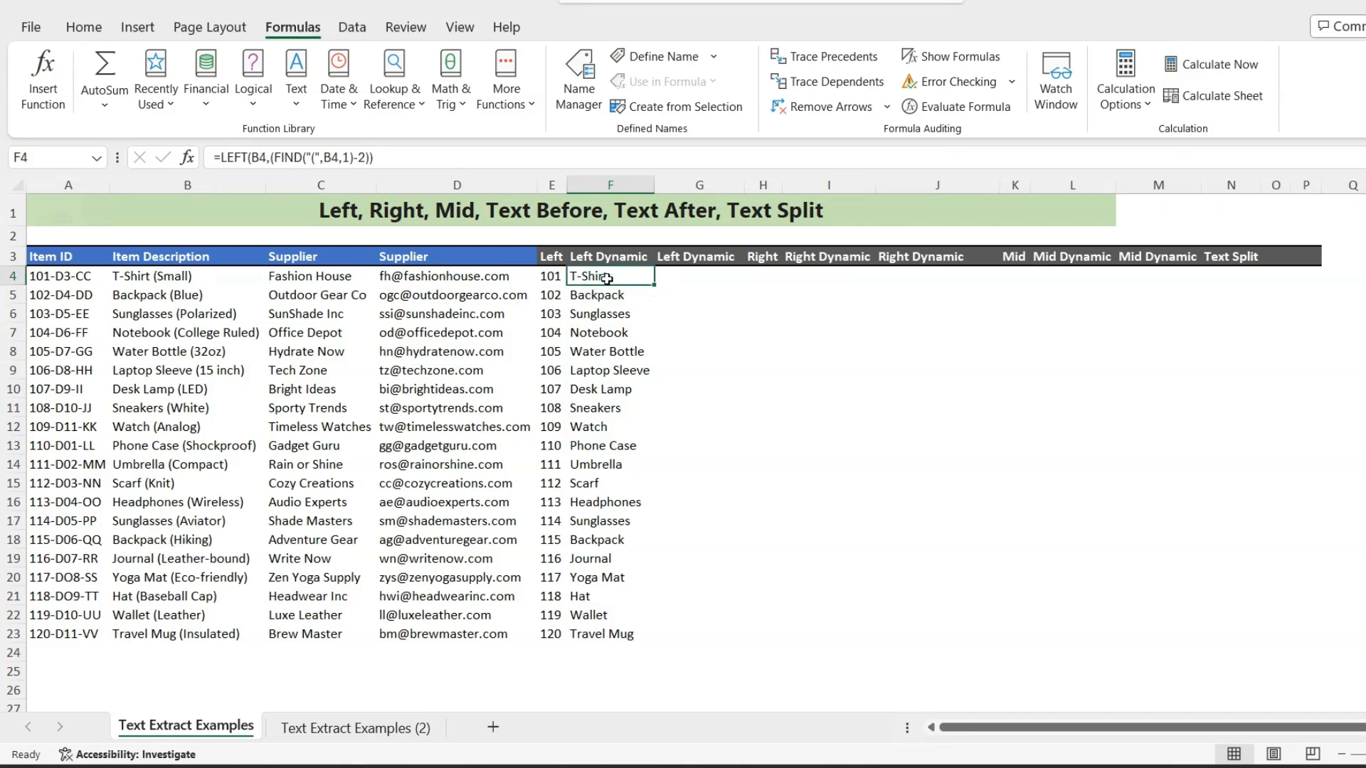
- Enter =TEXTBEFORE(B4,"(") in G4 to extract the item name before the parenthesis, and fill it down to G23
{"action": "left_click", "coordinate": [698, 276]}
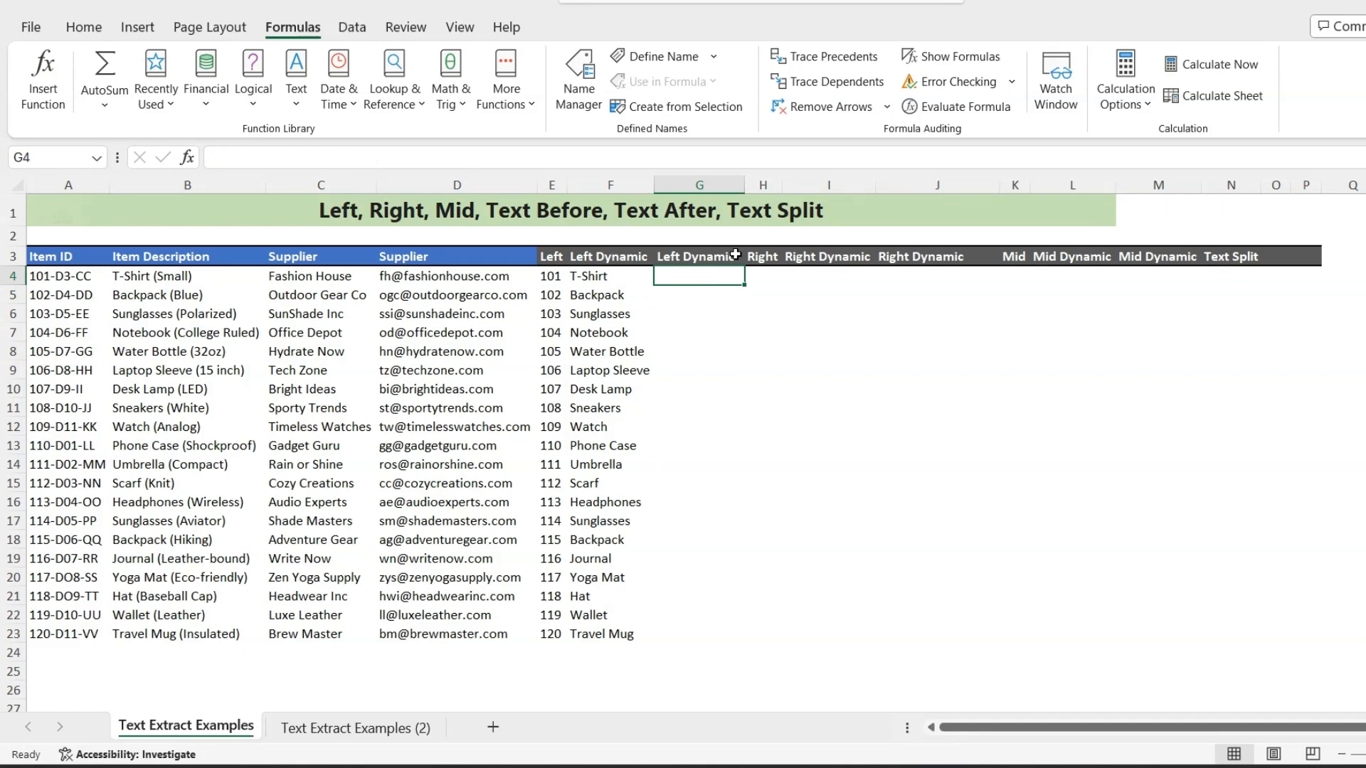
{"action": "type", "text": "="}
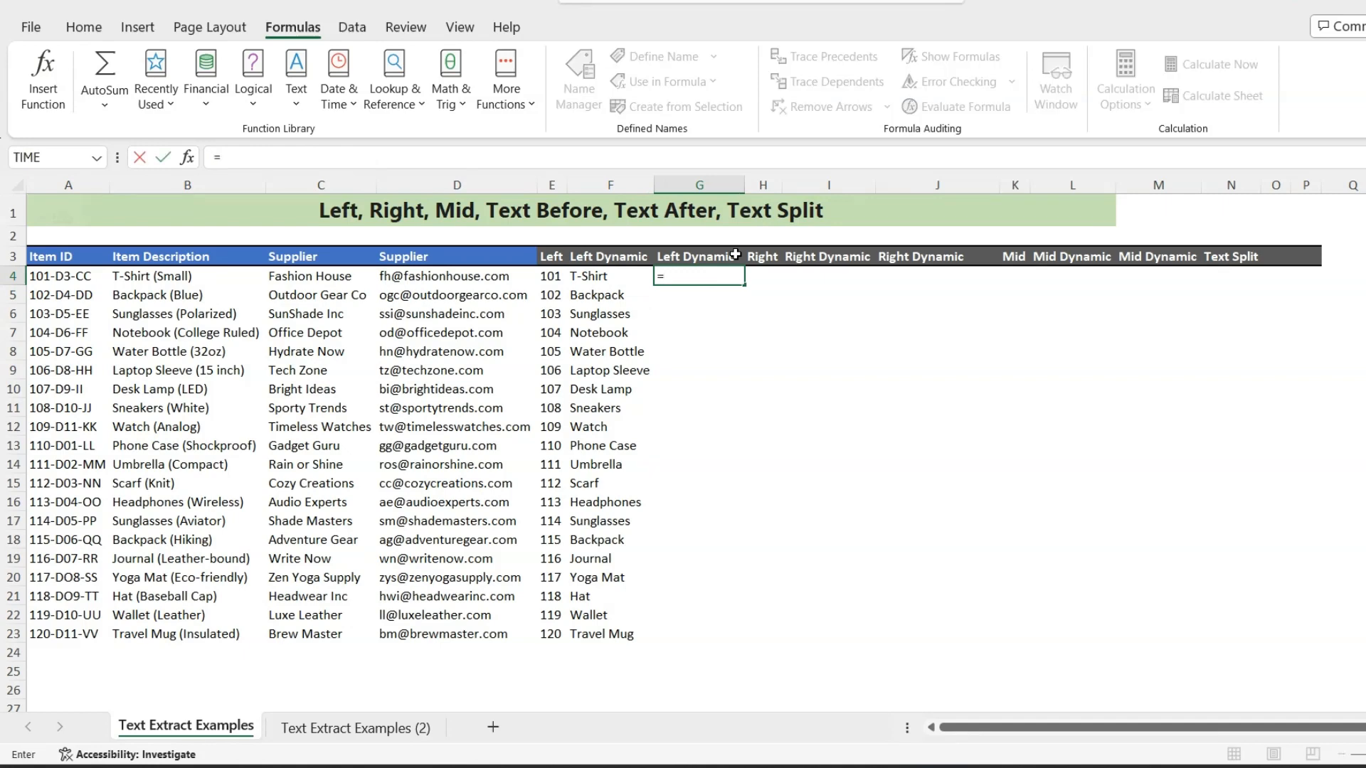
{"action": "type", "text": "text"}
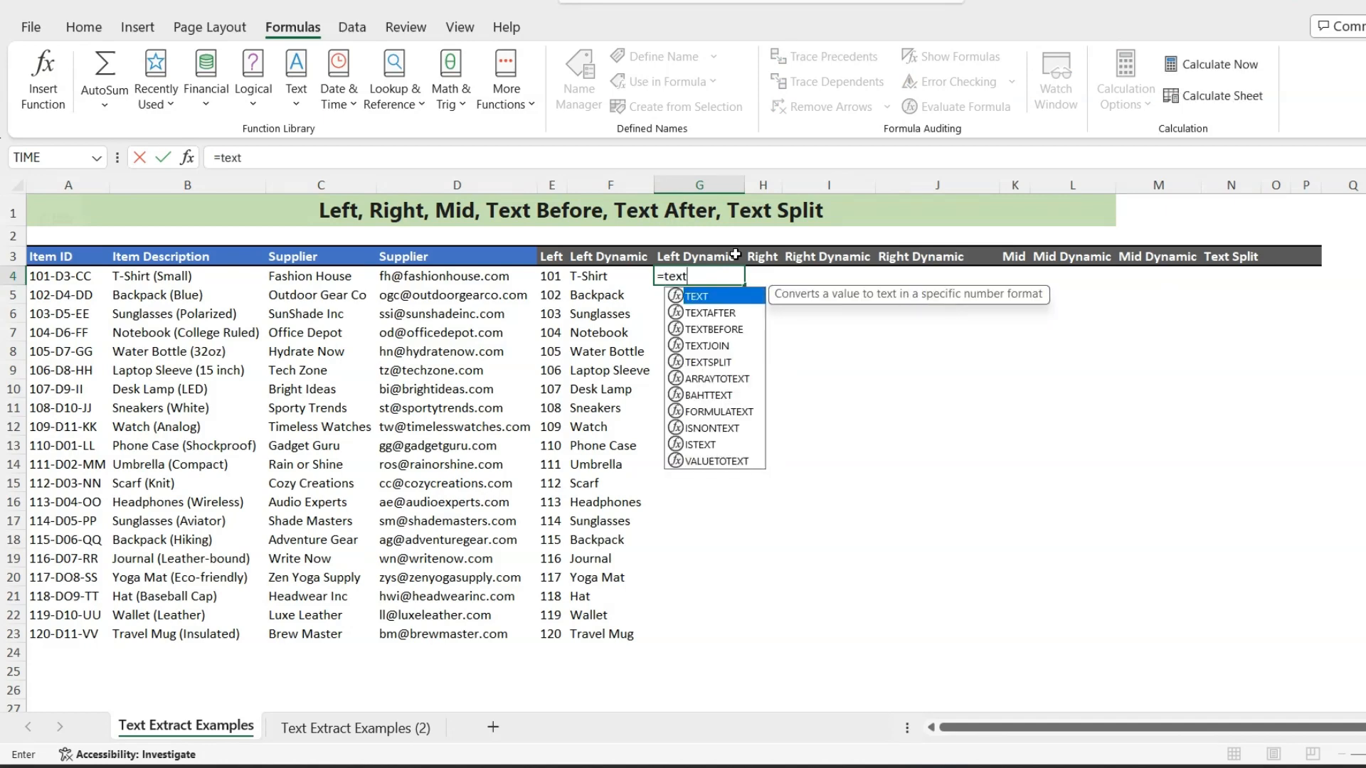
{"action": "key", "text": "Tab"}
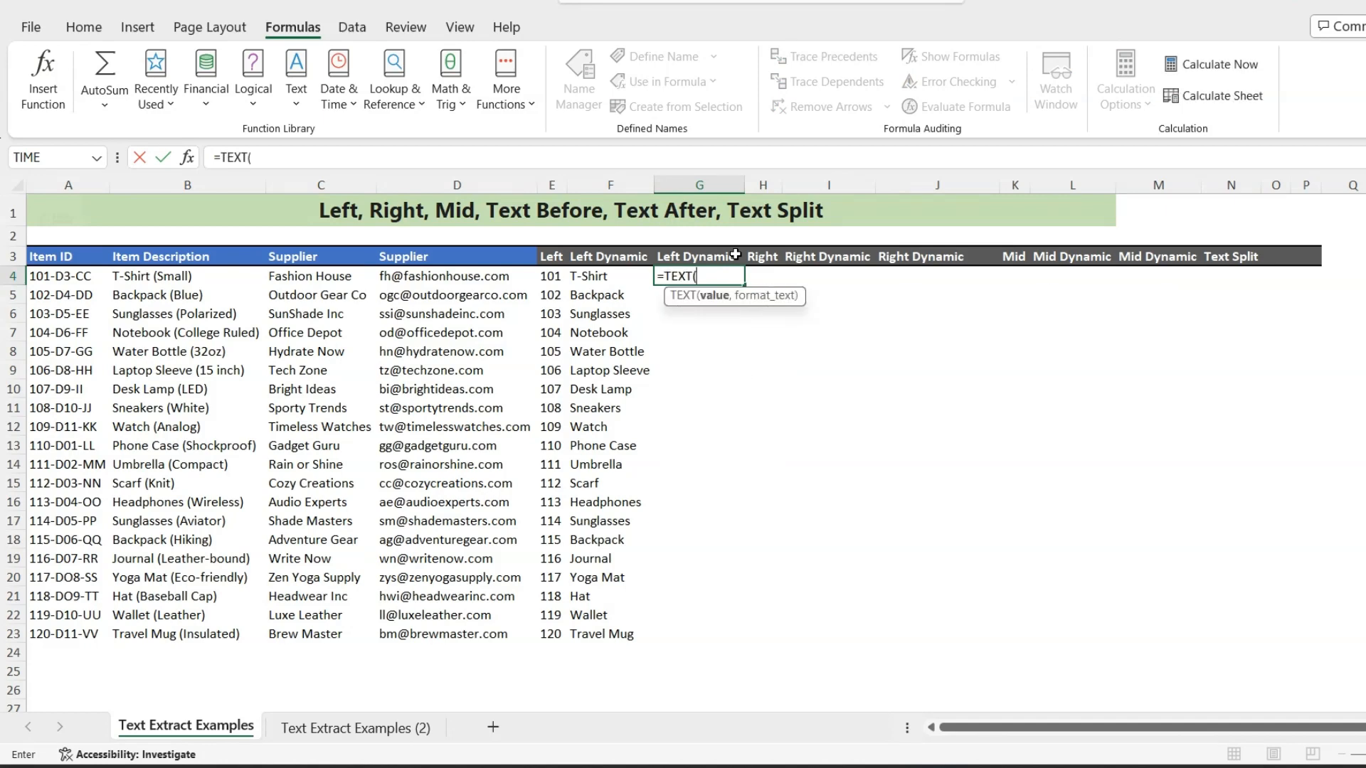
{"action": "key", "text": "BackSpace"}
{"action": "type", "text": "be"}
{"action": "key", "text": "Tab"}
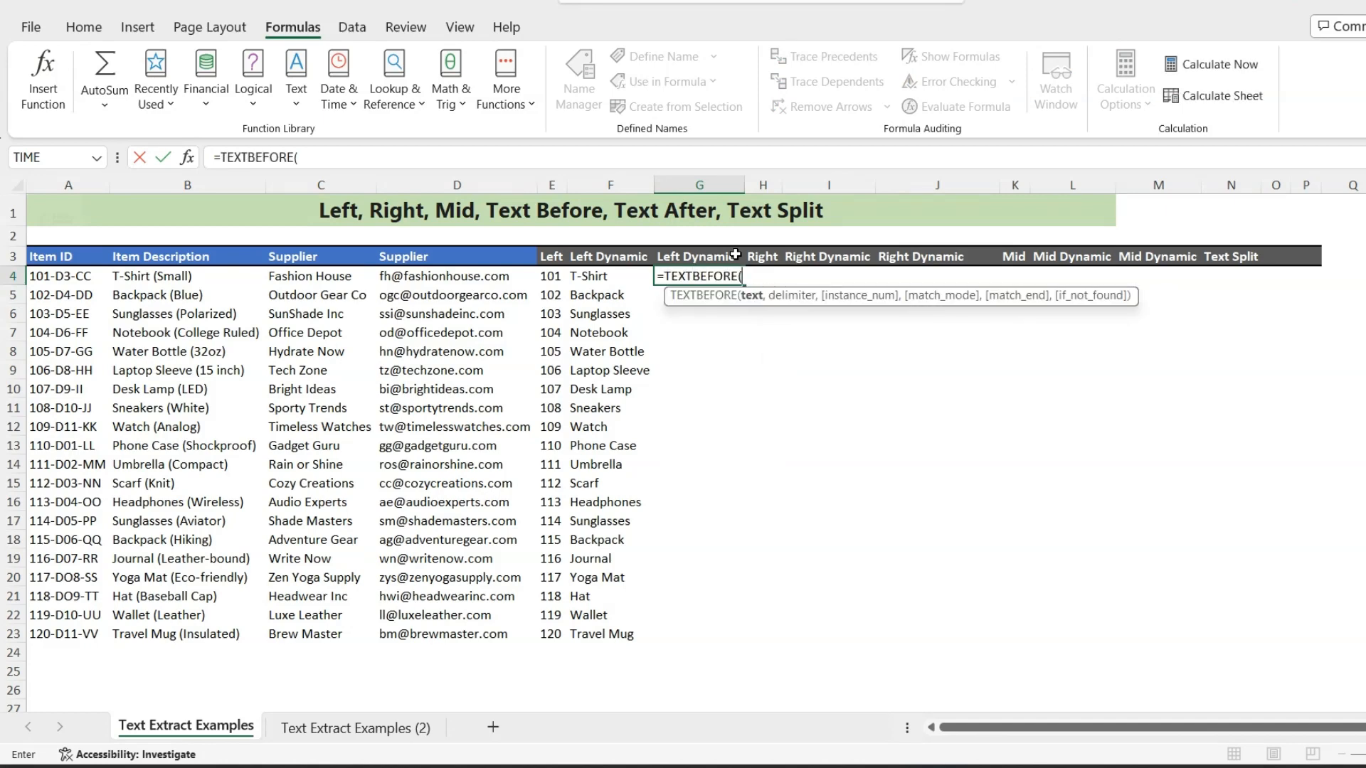
{"action": "left_click", "coordinate": [177, 274]}
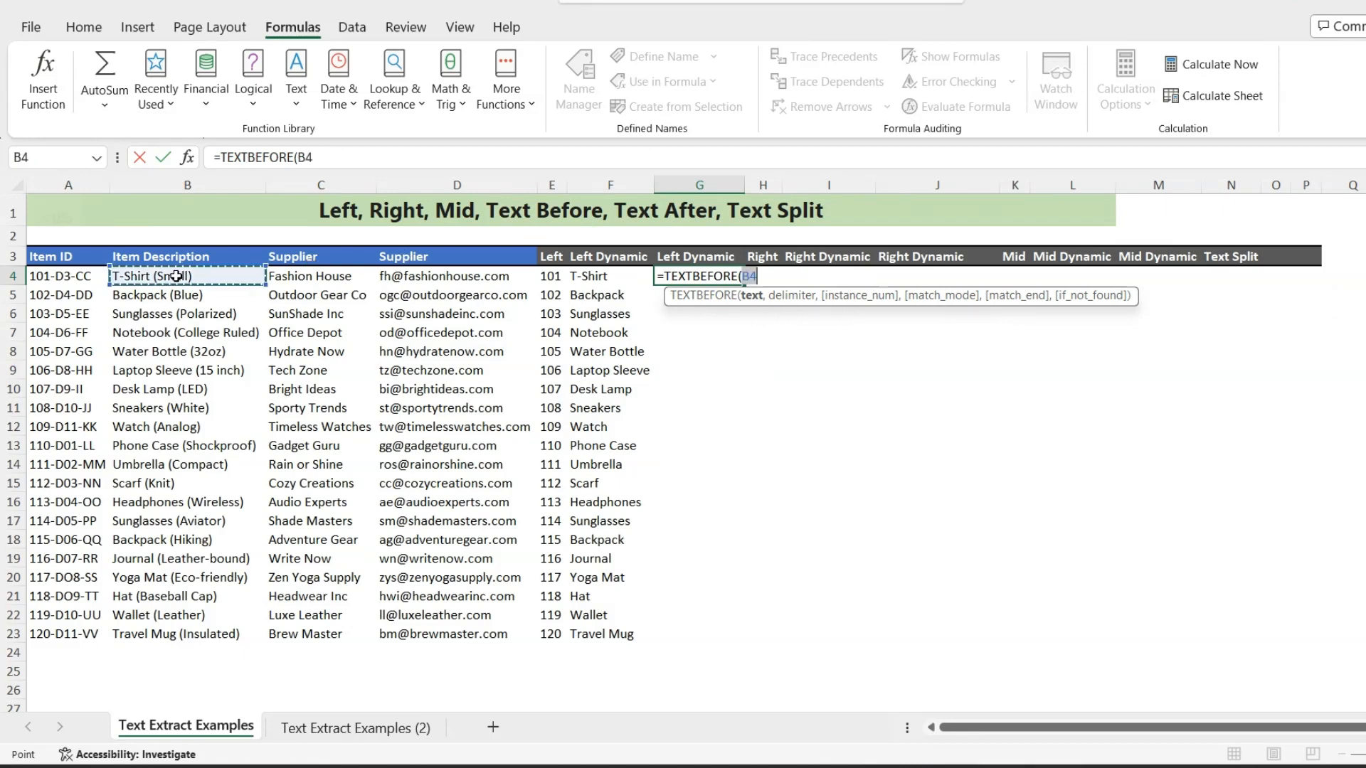
{"action": "type", "text": ",\"("}
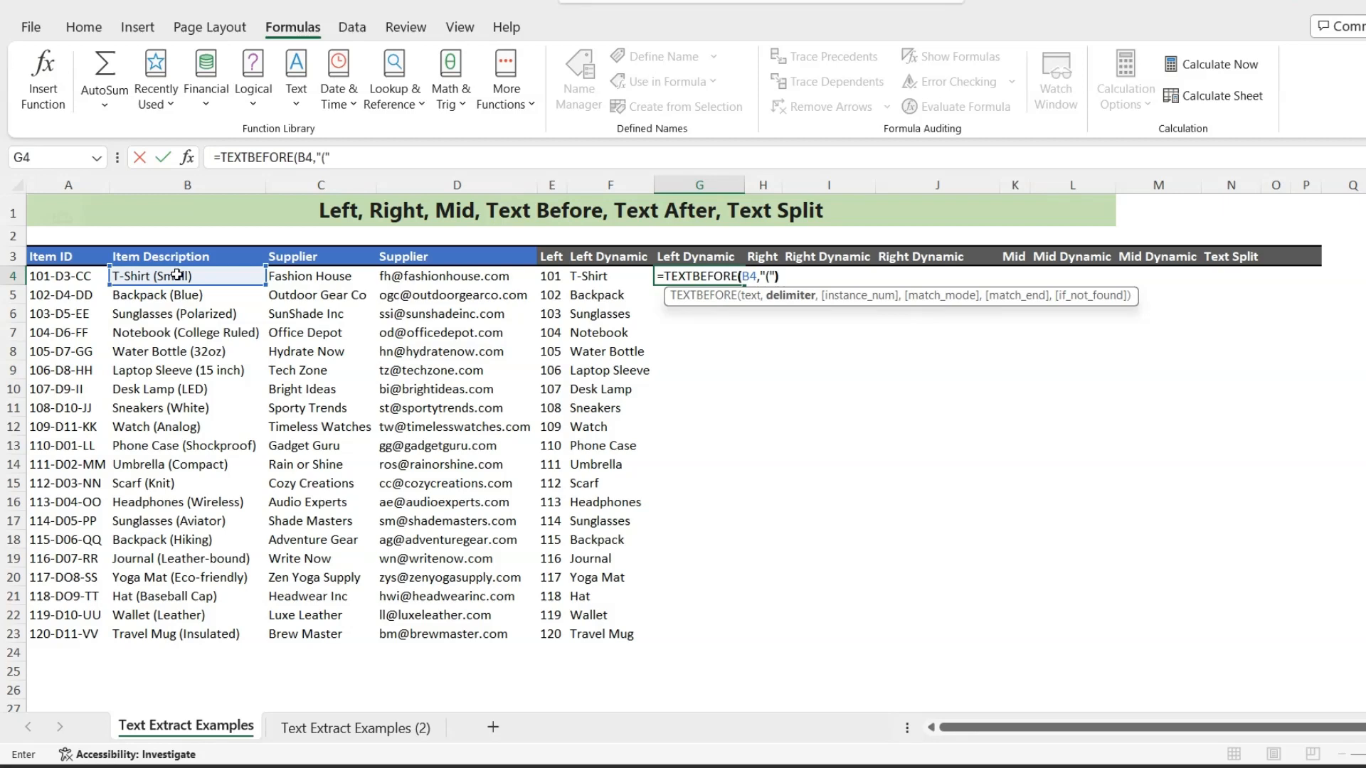
{"action": "key", "text": "Return"}
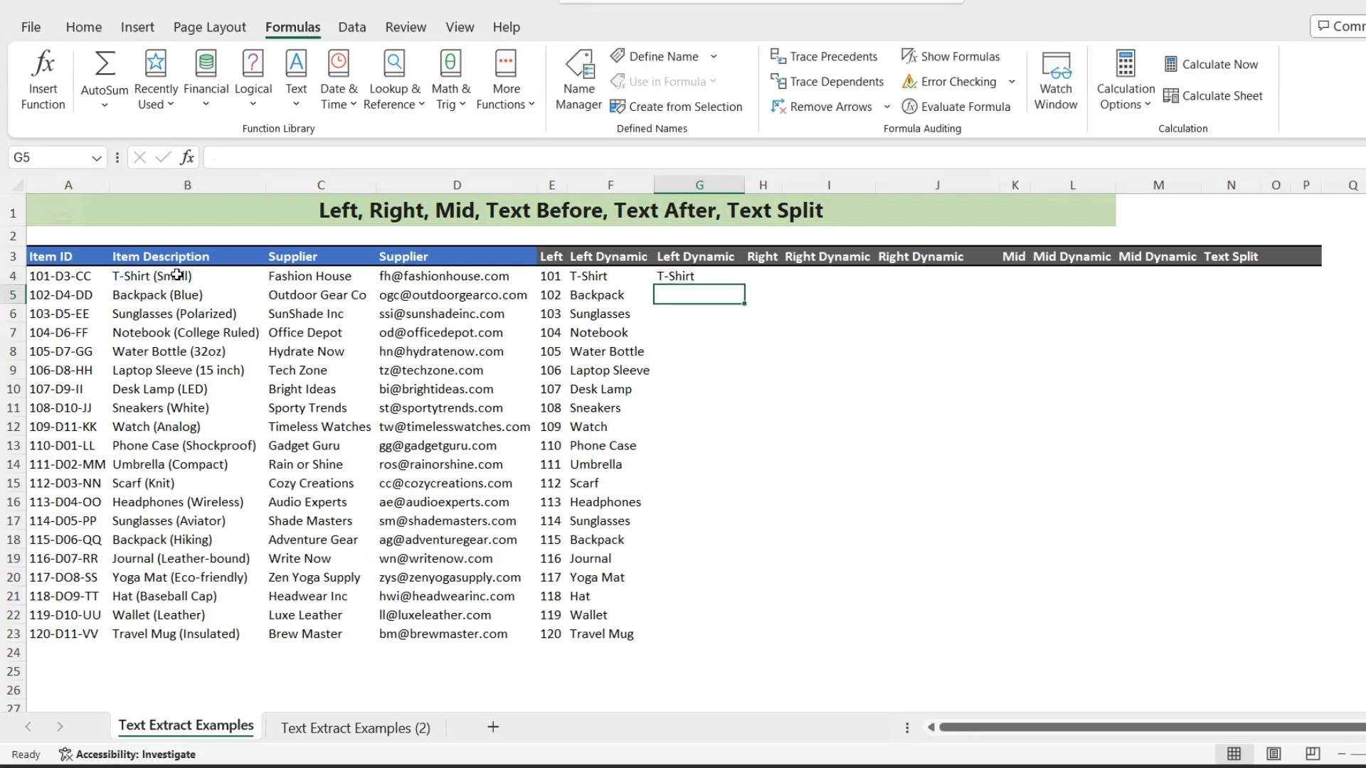
{"action": "left_click", "coordinate": [717, 275]}
{"action": "left_click_drag", "start_coordinate": [743, 285], "coordinate": [732, 644]}
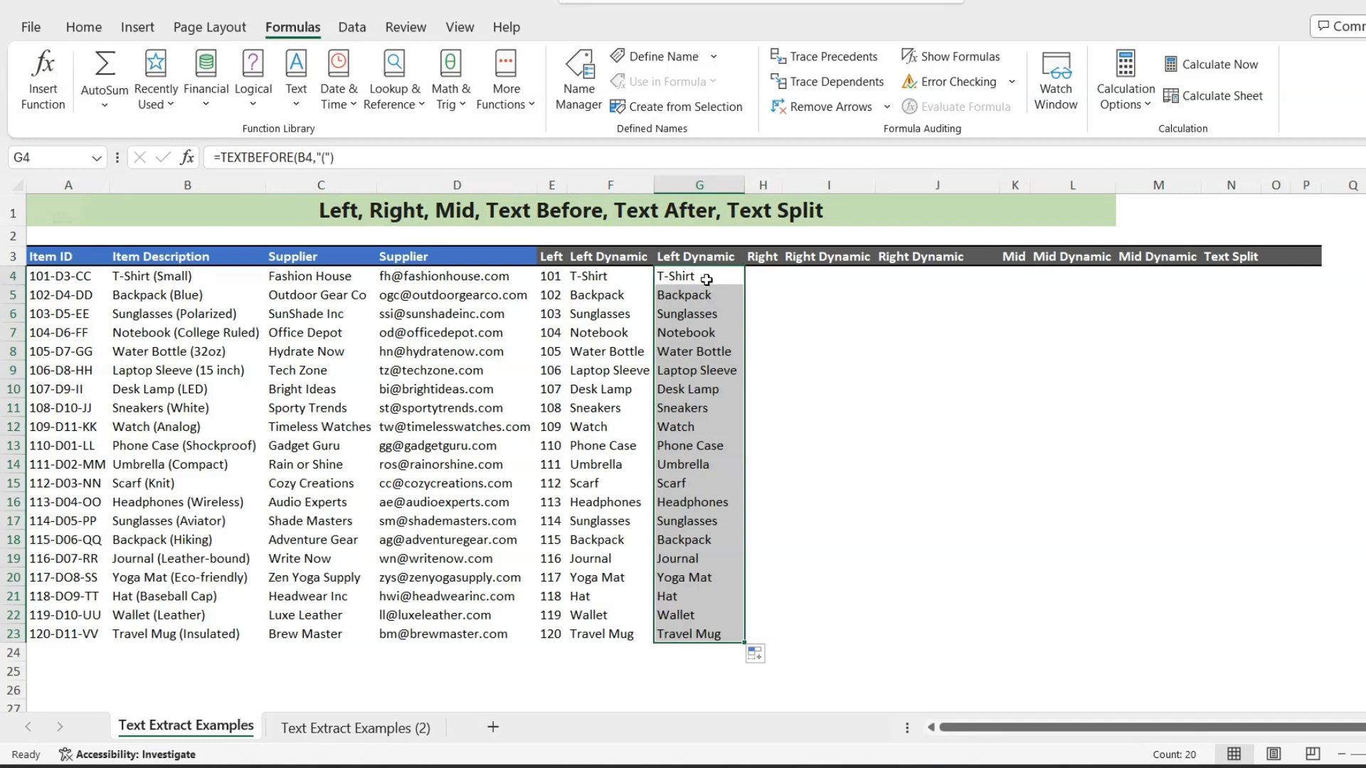
- Paste G4 over itself as a plain value, check the text for a trailing space, and undo the paste
{"action": "left_click", "coordinate": [706, 279]}
{"action": "key", "text": "ctrl+c"}
{"action": "key", "text": "shift+F10"}
{"action": "key", "text": "v"}
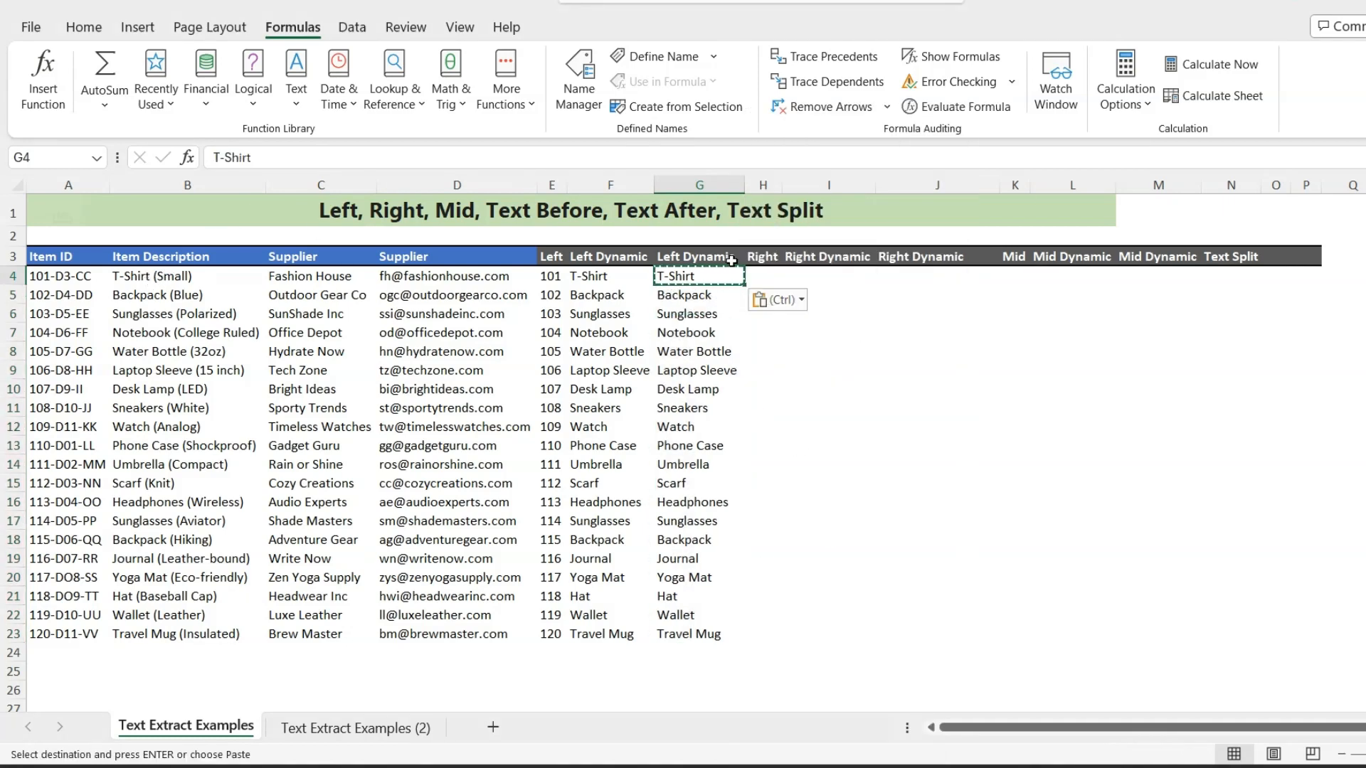
{"action": "left_click", "coordinate": [281, 160]}
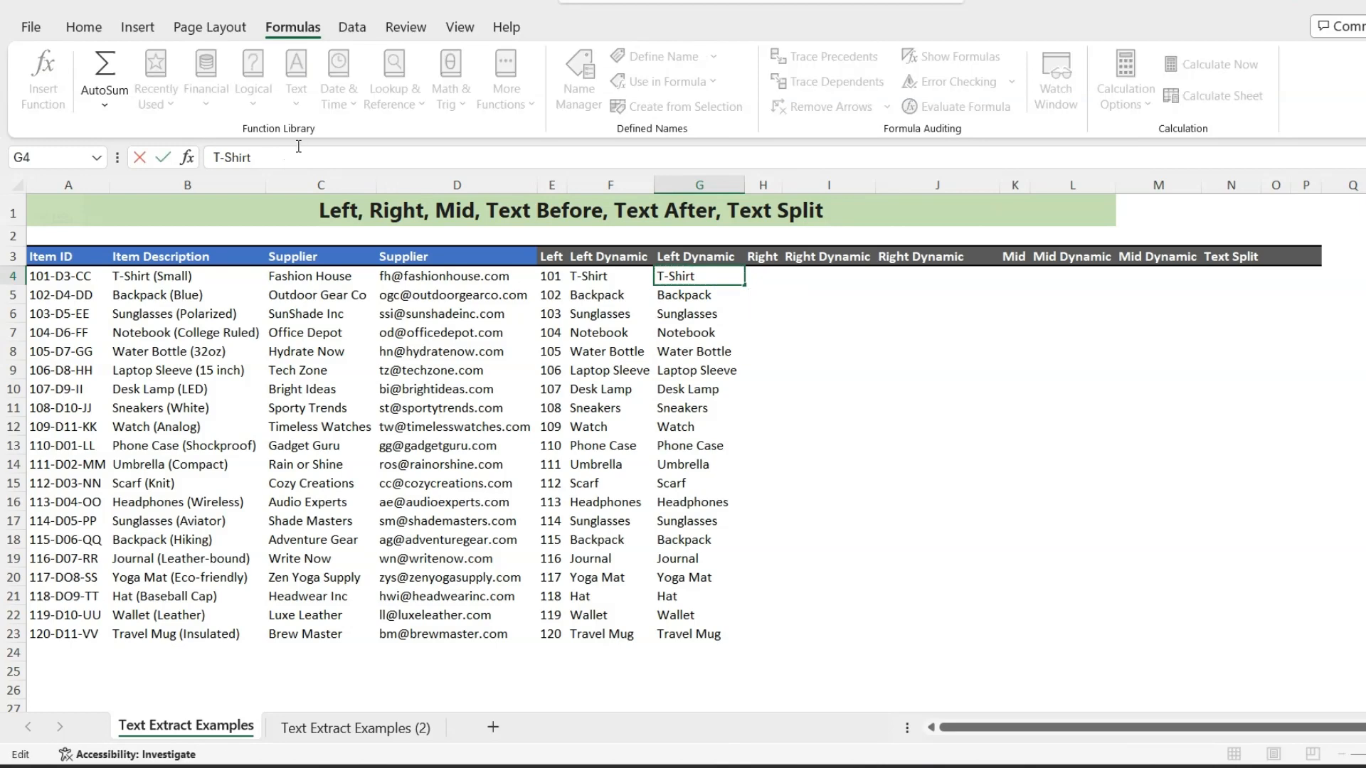
{"action": "left_click", "coordinate": [254, 156]}
{"action": "key", "text": "Escape"}
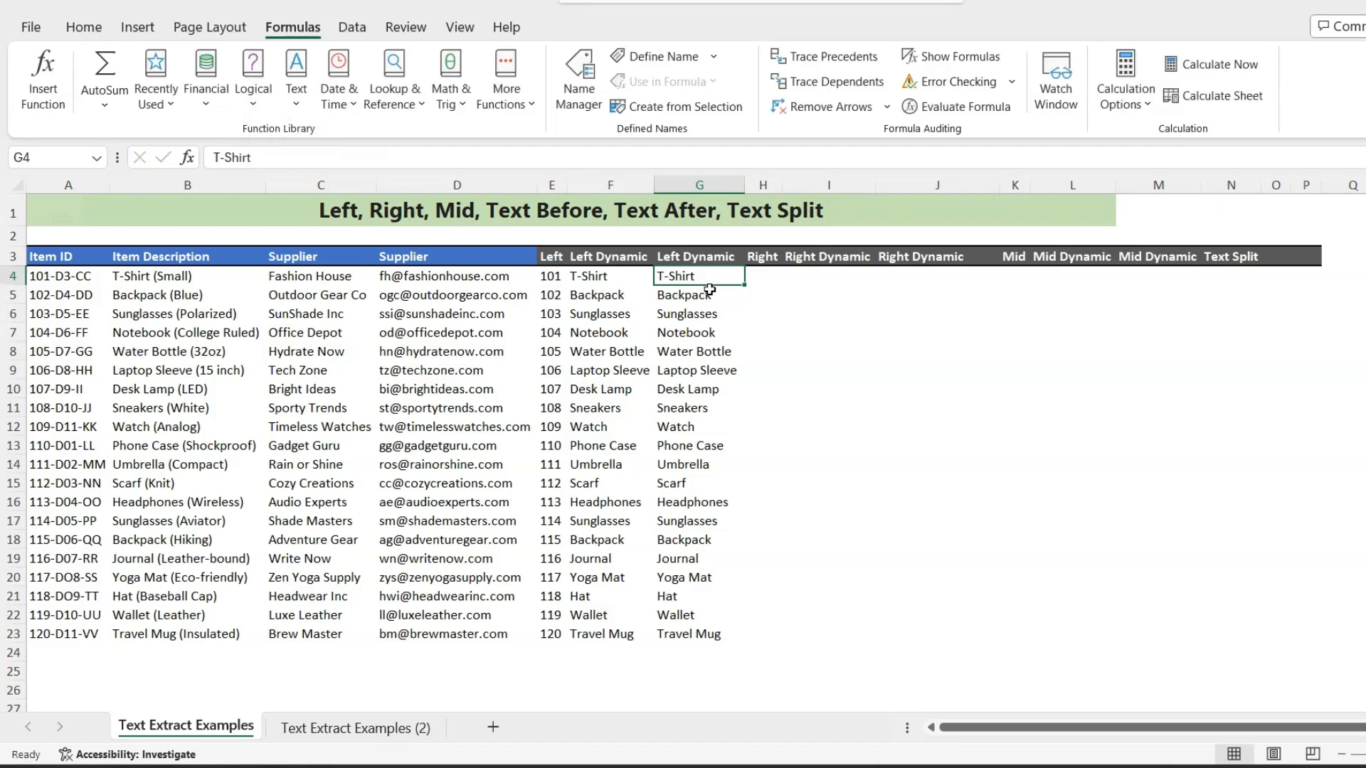
{"action": "key", "text": "ctrl+z"}
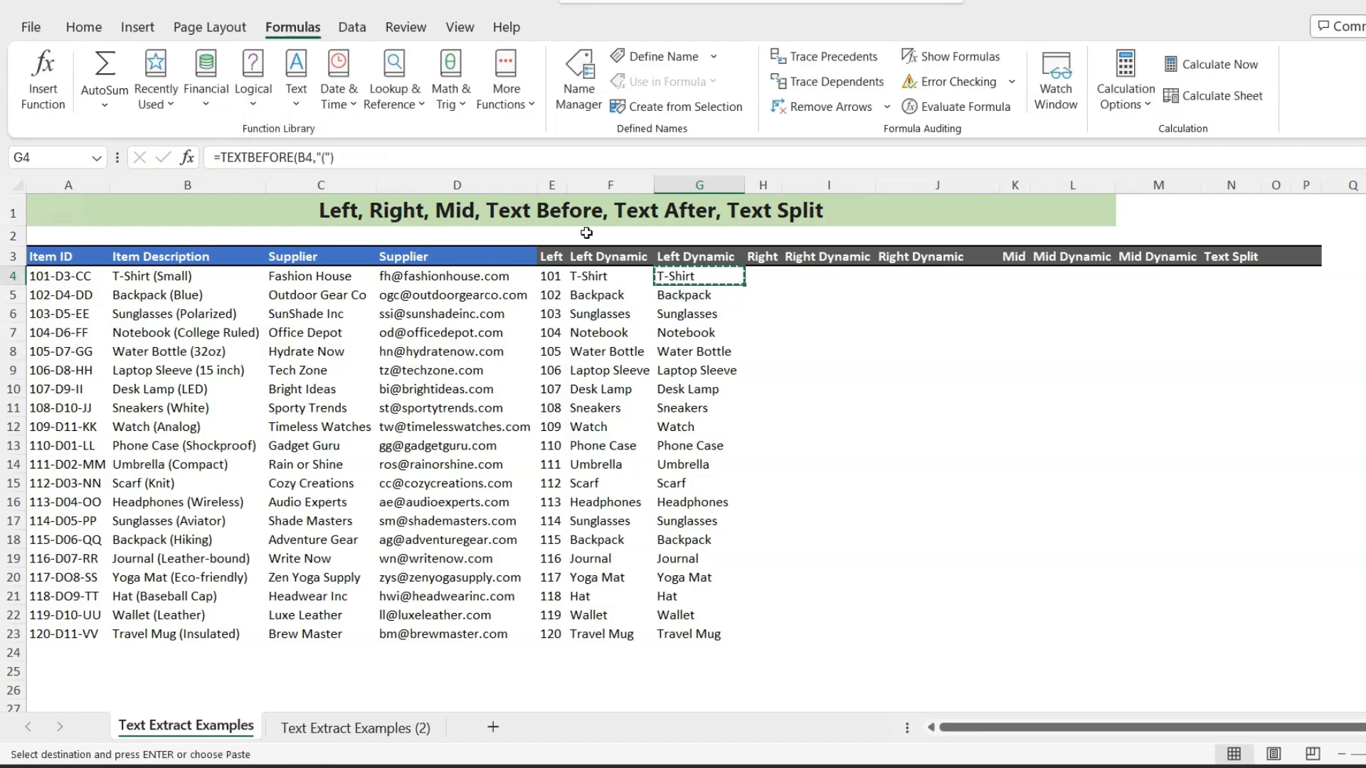
- Wrap the G4 formula in TRIM so it reads =TRIM(TEXTBEFORE(B4,"(")), and fill it down to G23
{"action": "left_click", "coordinate": [221, 158]}
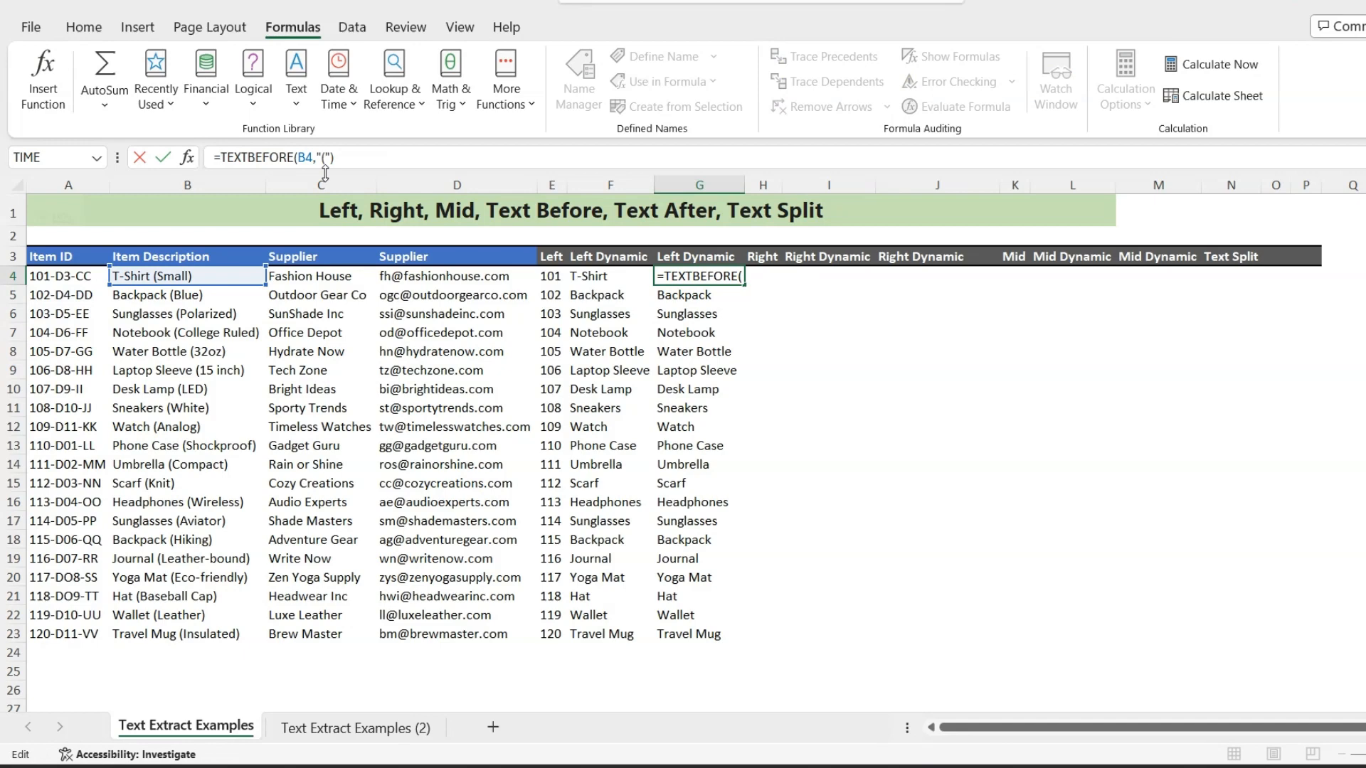
{"action": "type", "text": "trim"}
{"action": "key", "text": "Tab"}
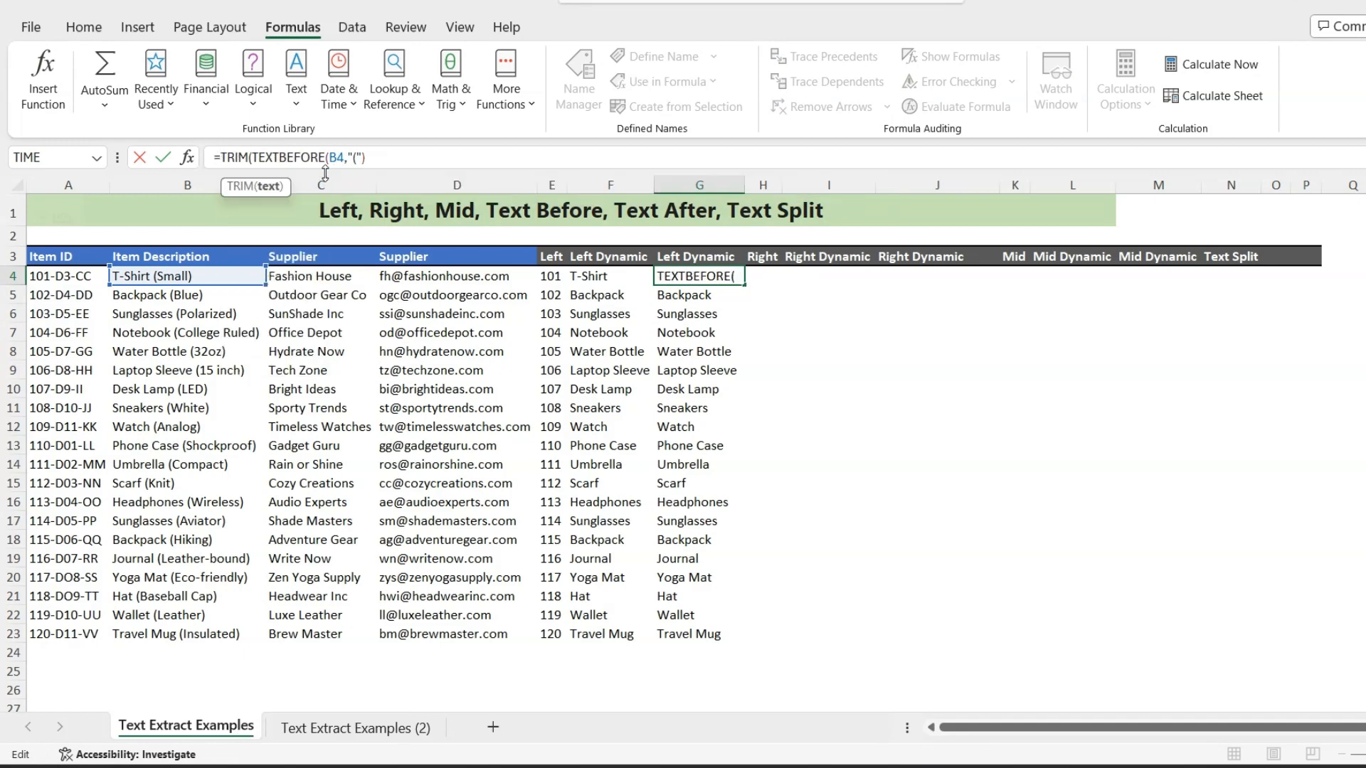
{"action": "left_click", "coordinate": [399, 159]}
{"action": "type", "text": ")"}
{"action": "key", "text": "Return"}
{"action": "left_click", "coordinate": [712, 271]}
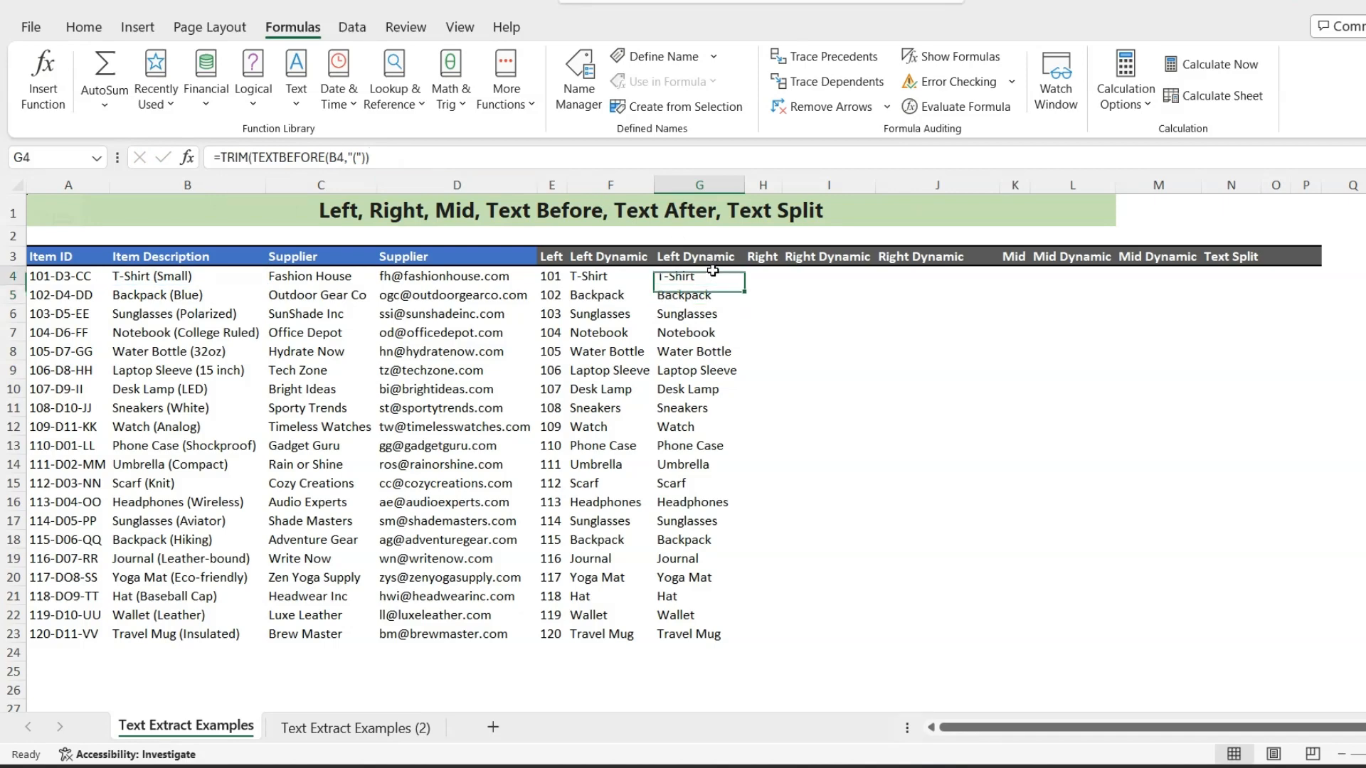
{"action": "left_click_drag", "start_coordinate": [743, 291], "coordinate": [736, 640]}
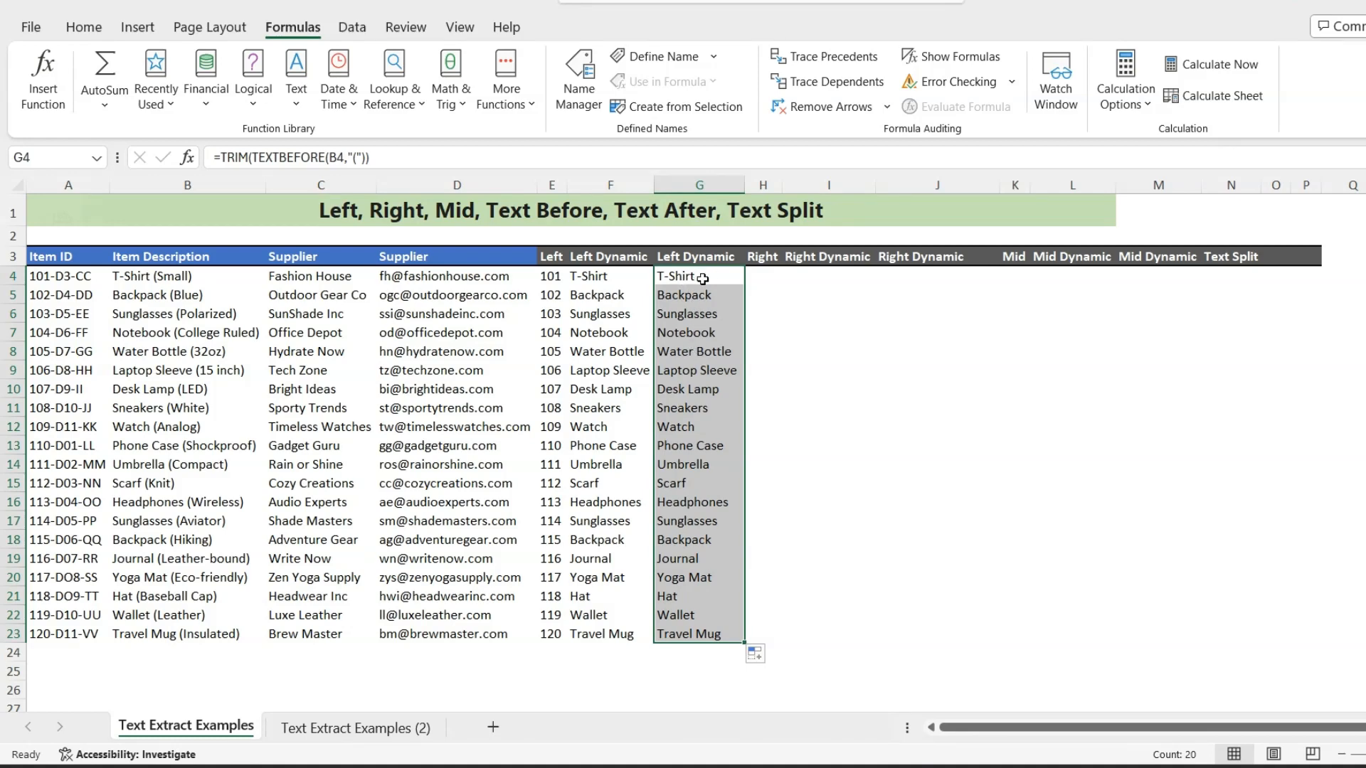
- Enter =RIGHT(A4,2) in H4 to extract the last two characters of the item ID, and fill it down to H23
{"action": "left_click", "coordinate": [762, 279]}
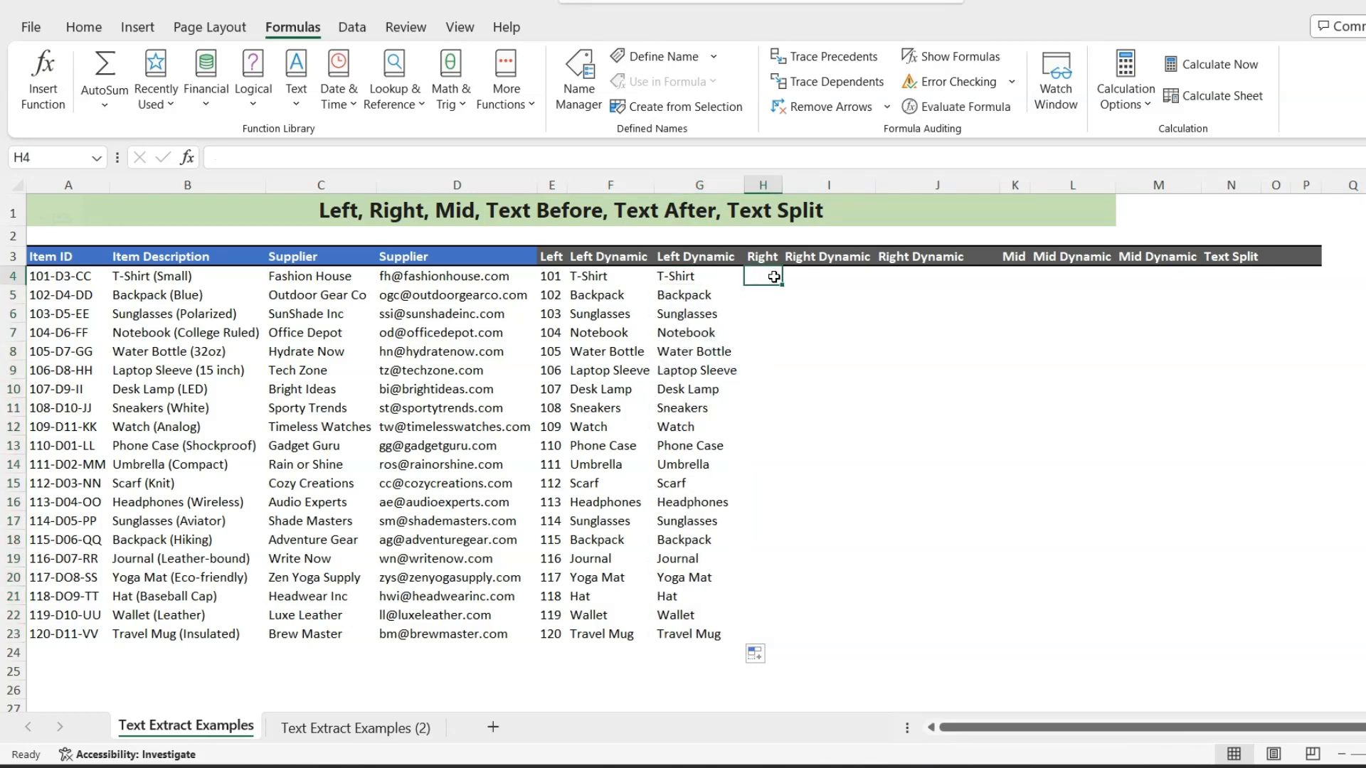
{"action": "type", "text": "=rig"}
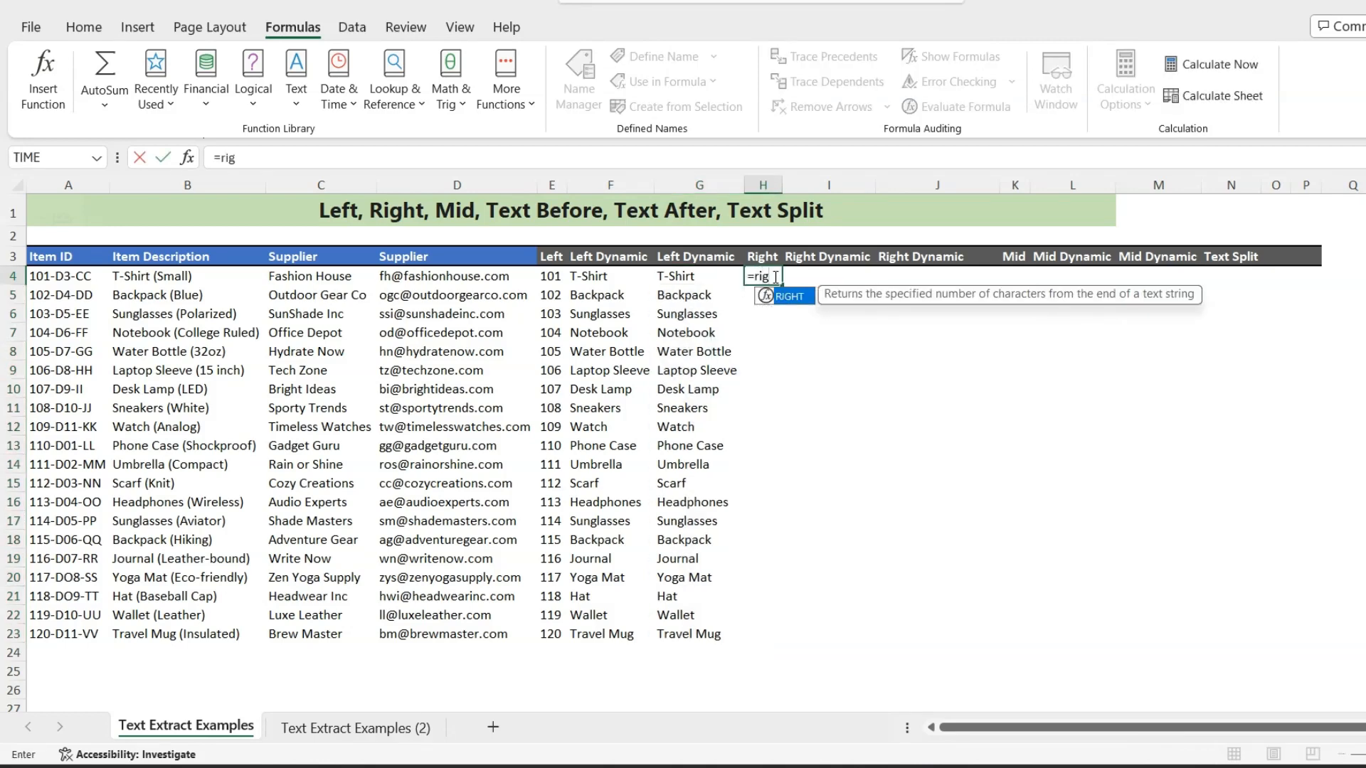
{"action": "key", "text": "Tab"}
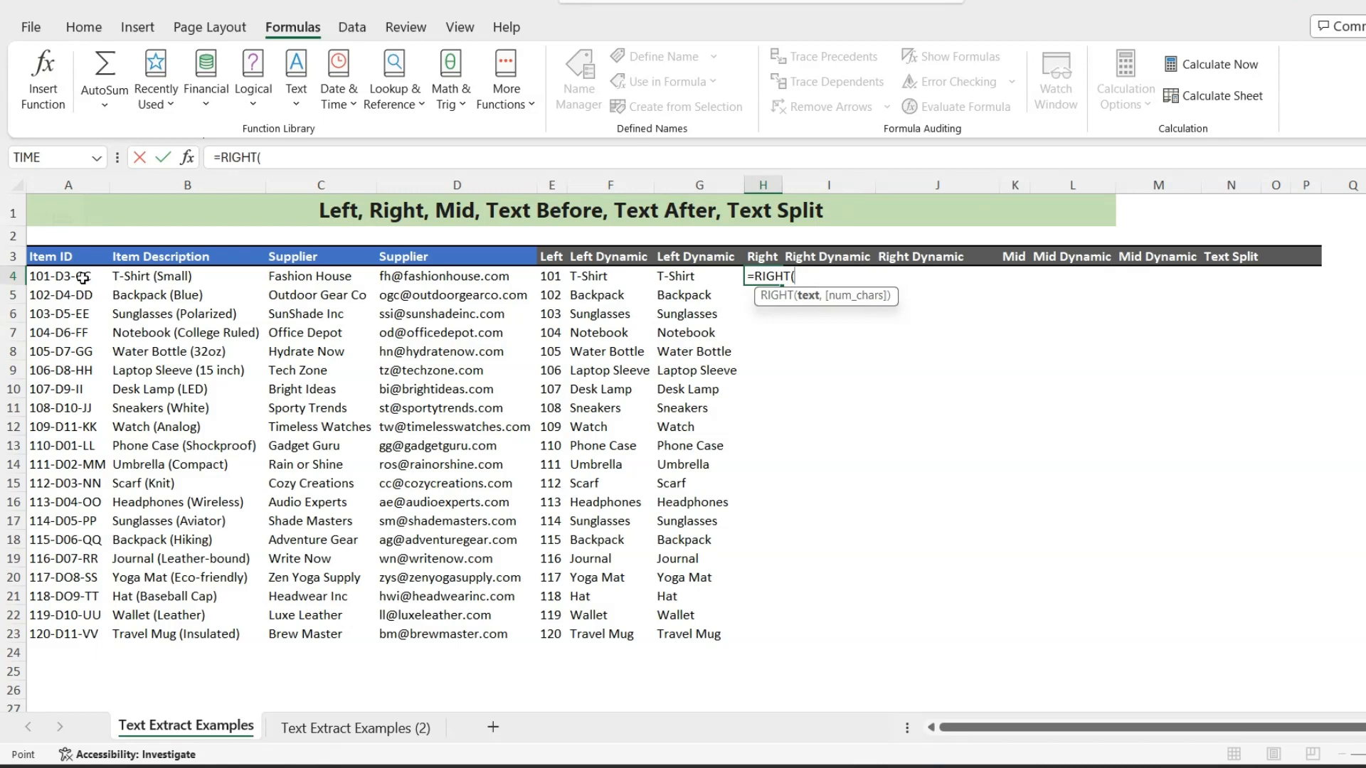
{"action": "left_click", "coordinate": [82, 278]}
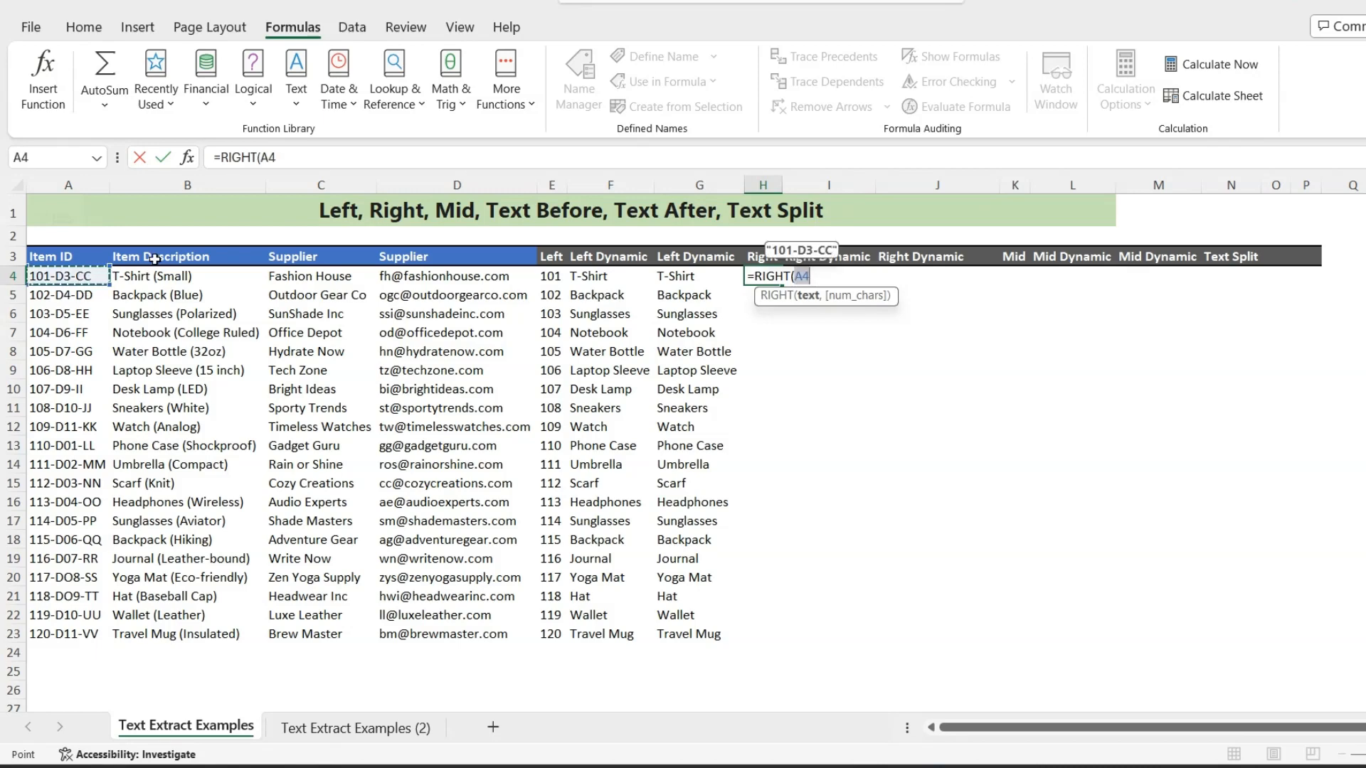
{"action": "type", "text": ",2"}
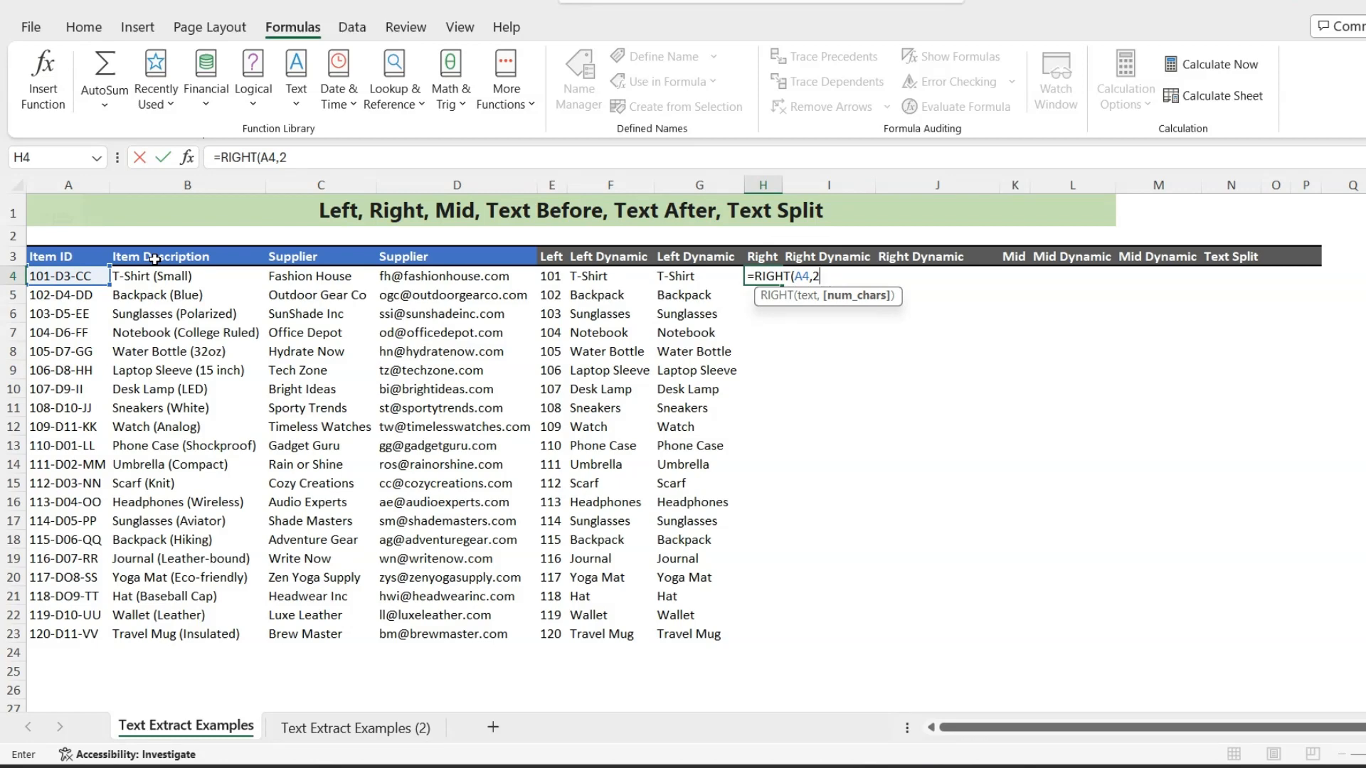
{"action": "type", "text": ")"}
{"action": "key", "text": "Return"}
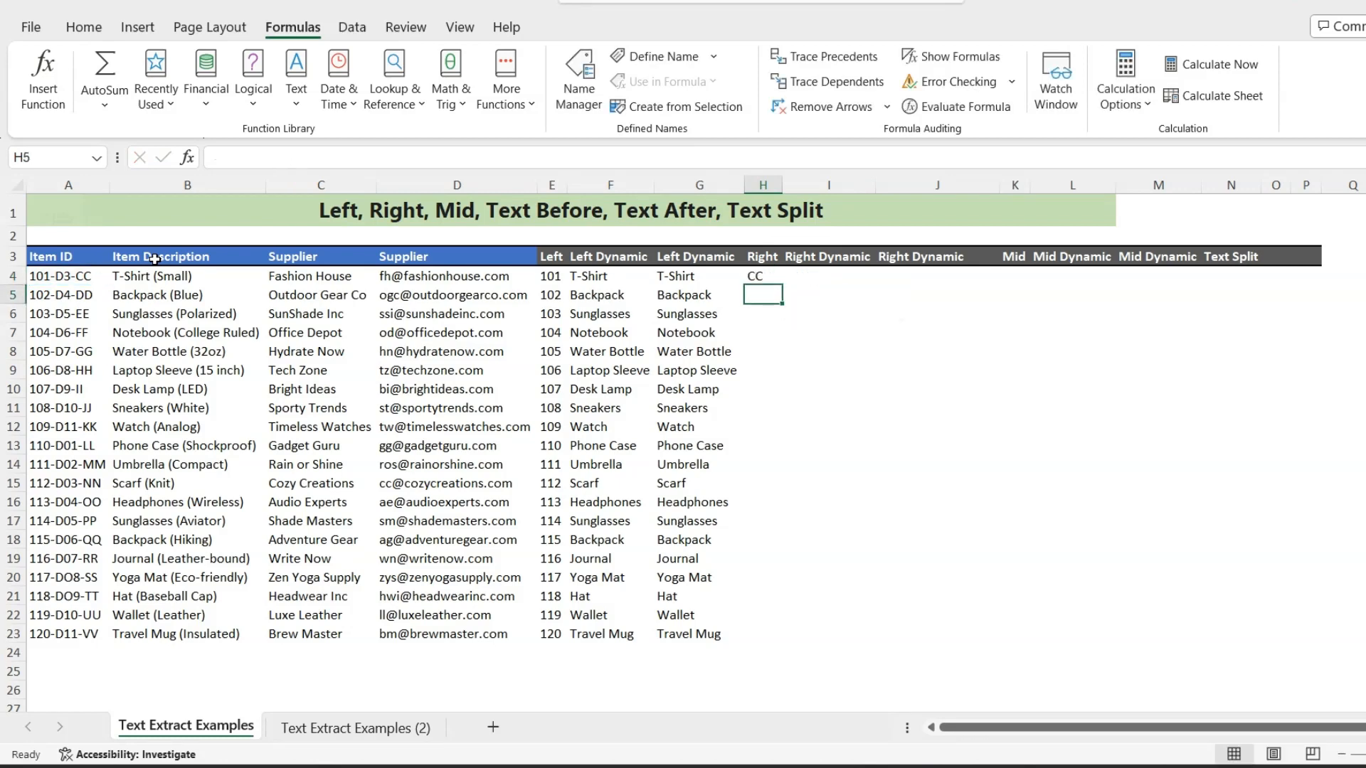
{"action": "left_click", "coordinate": [773, 281]}
{"action": "left_click_drag", "start_coordinate": [774, 281], "coordinate": [755, 648]}
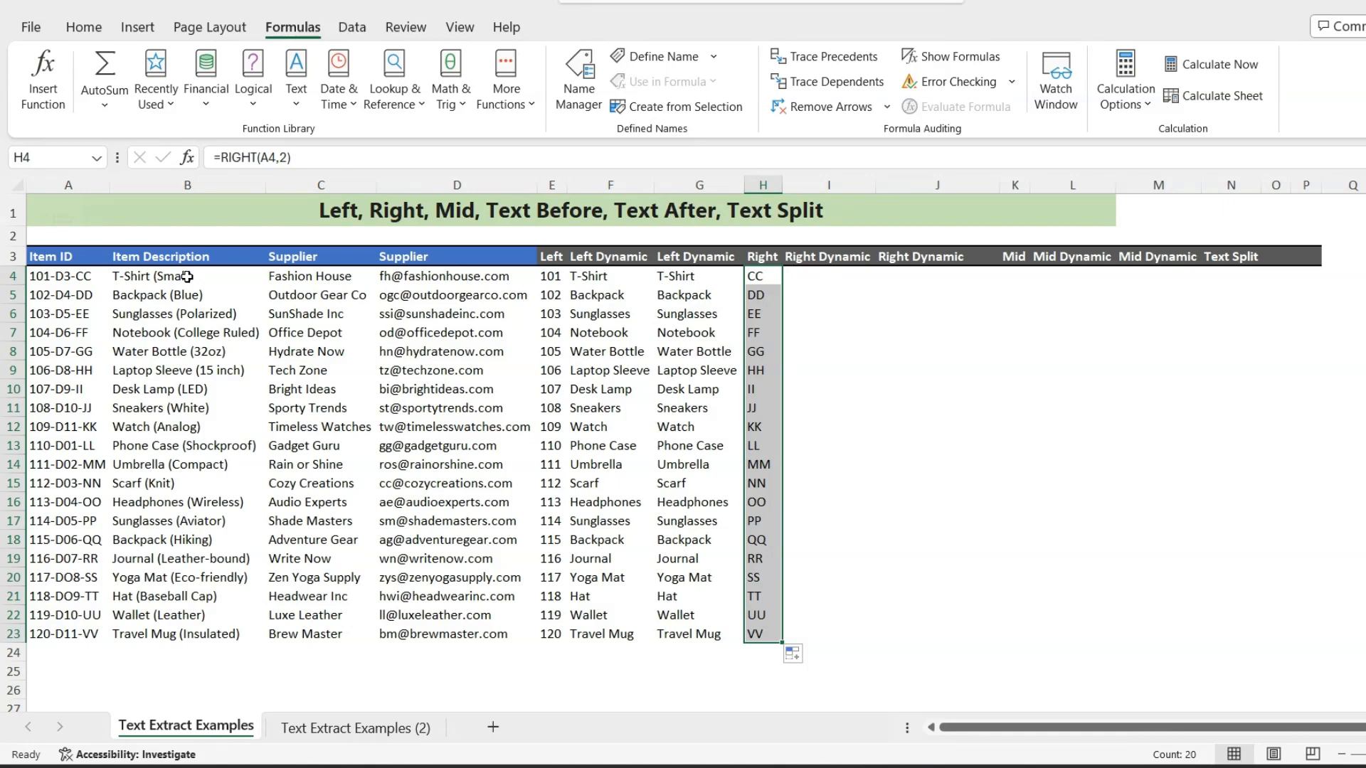
- Enter =RIGHT(B4,LEN(B4)-FIND("(",B4)+1) in I4 to extract the parenthesised part of the description, and fill it down to I23
{"action": "left_click", "coordinate": [814, 274]}
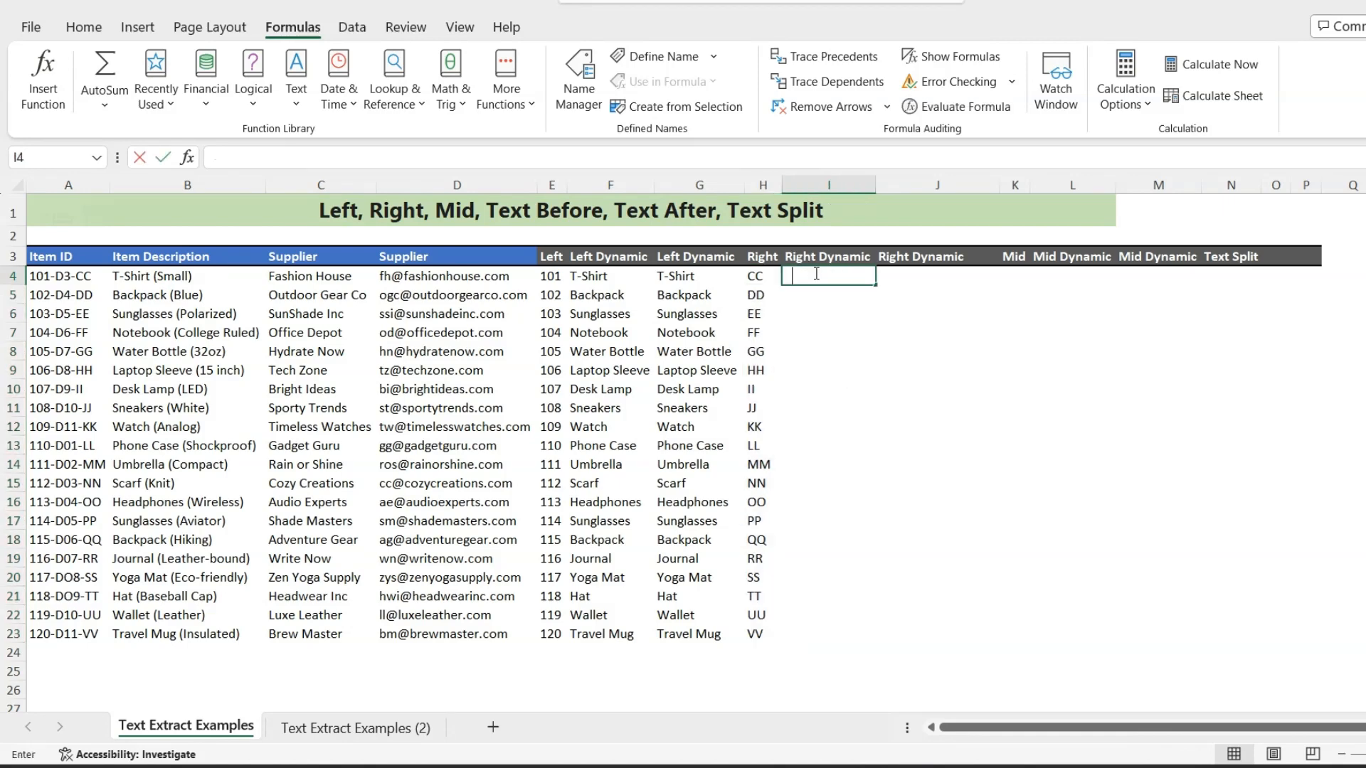
{"action": "type", "text": "=right"}
{"action": "key", "text": "Tab"}
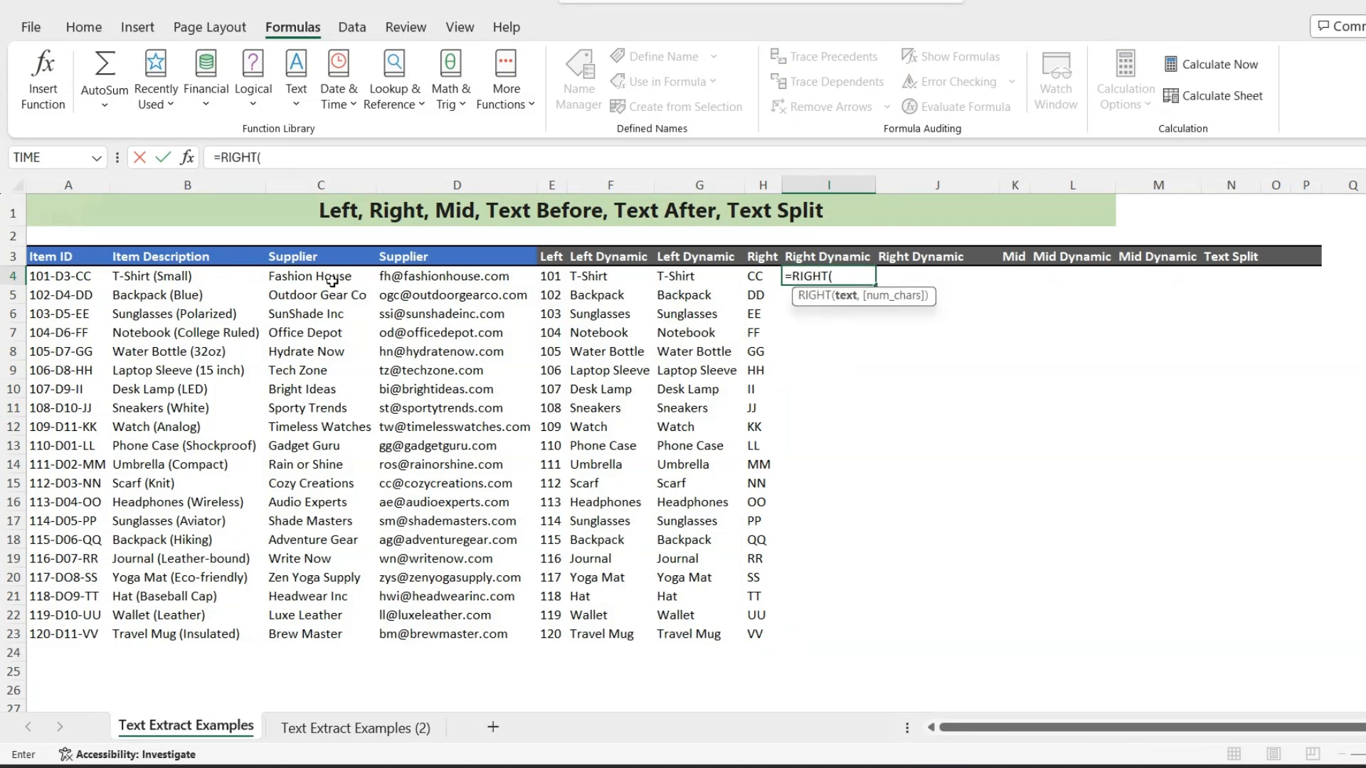
{"action": "left_click", "coordinate": [186, 277]}
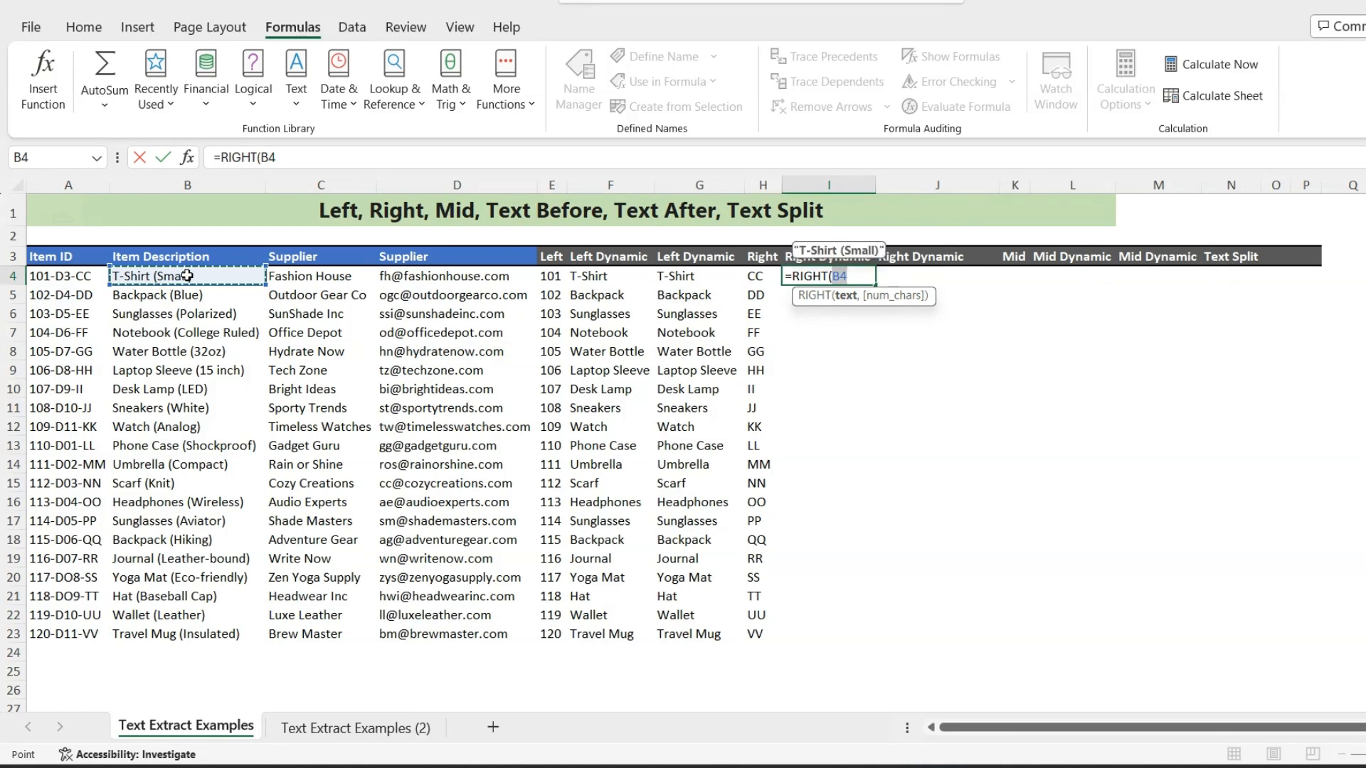
{"action": "type", "text": ",len"}
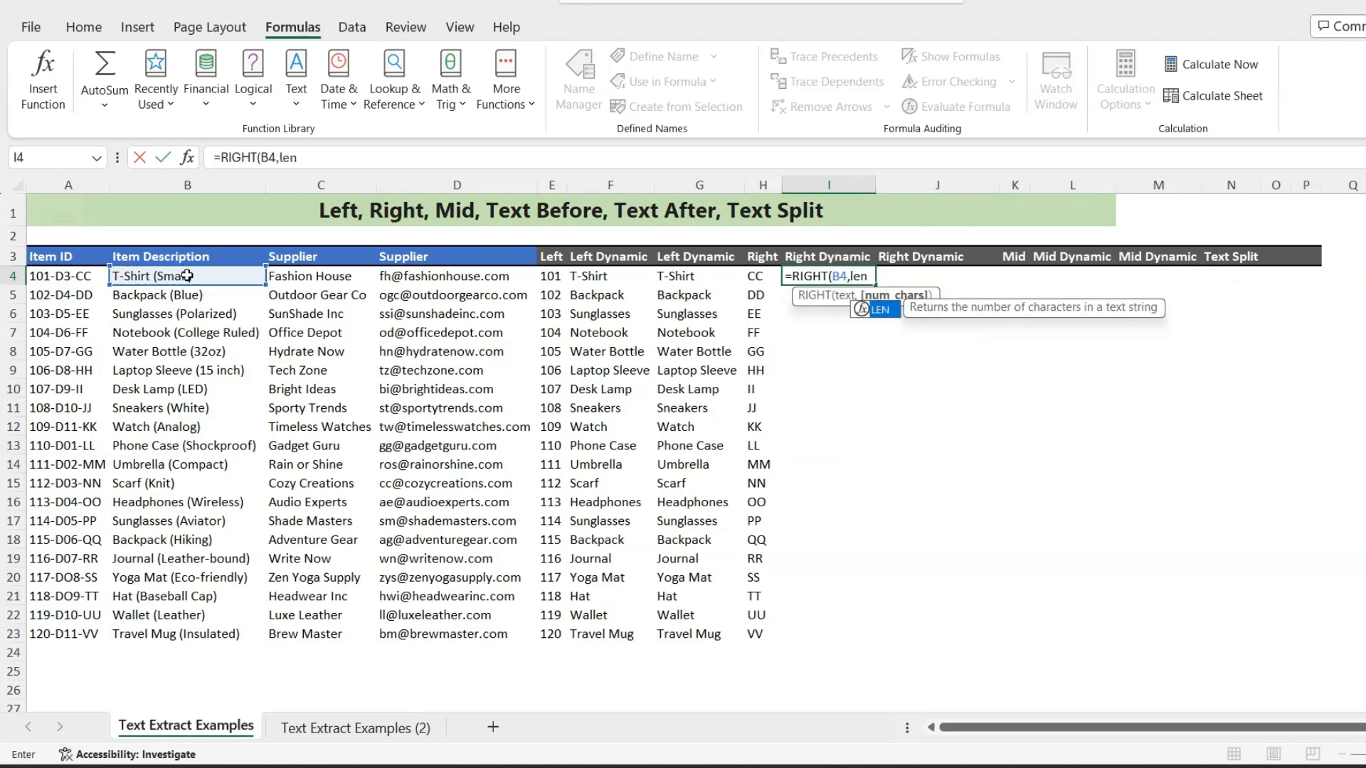
{"action": "key", "text": "Tab"}
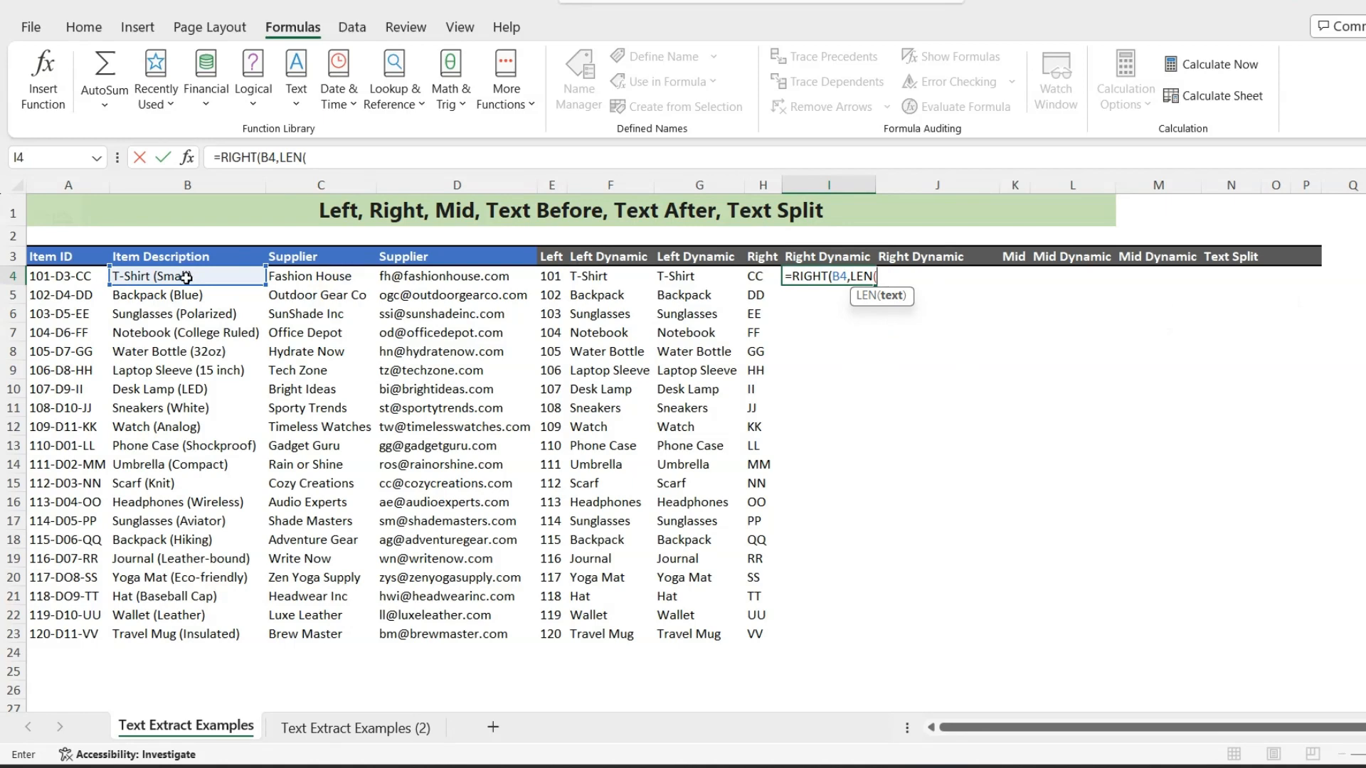
{"action": "left_click", "coordinate": [186, 277]}
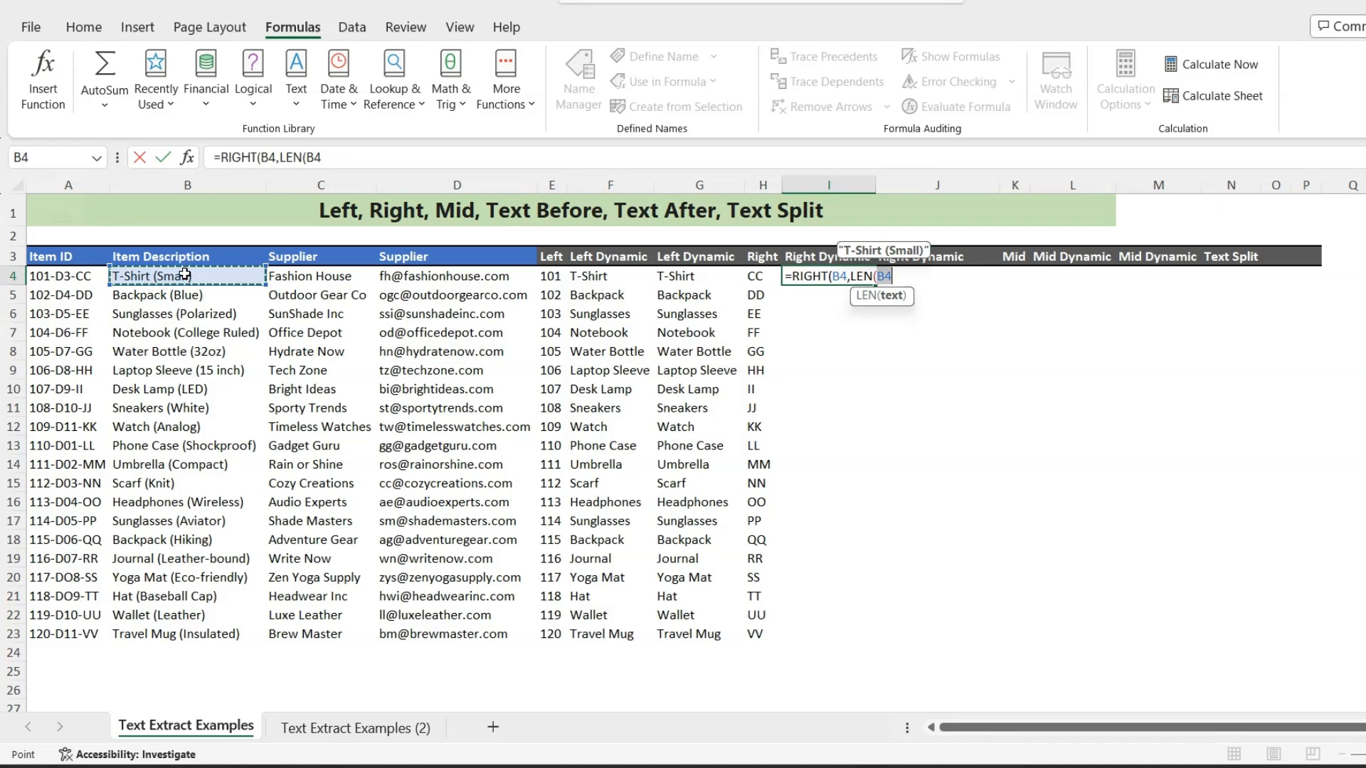
{"action": "type", "text": ")-"}
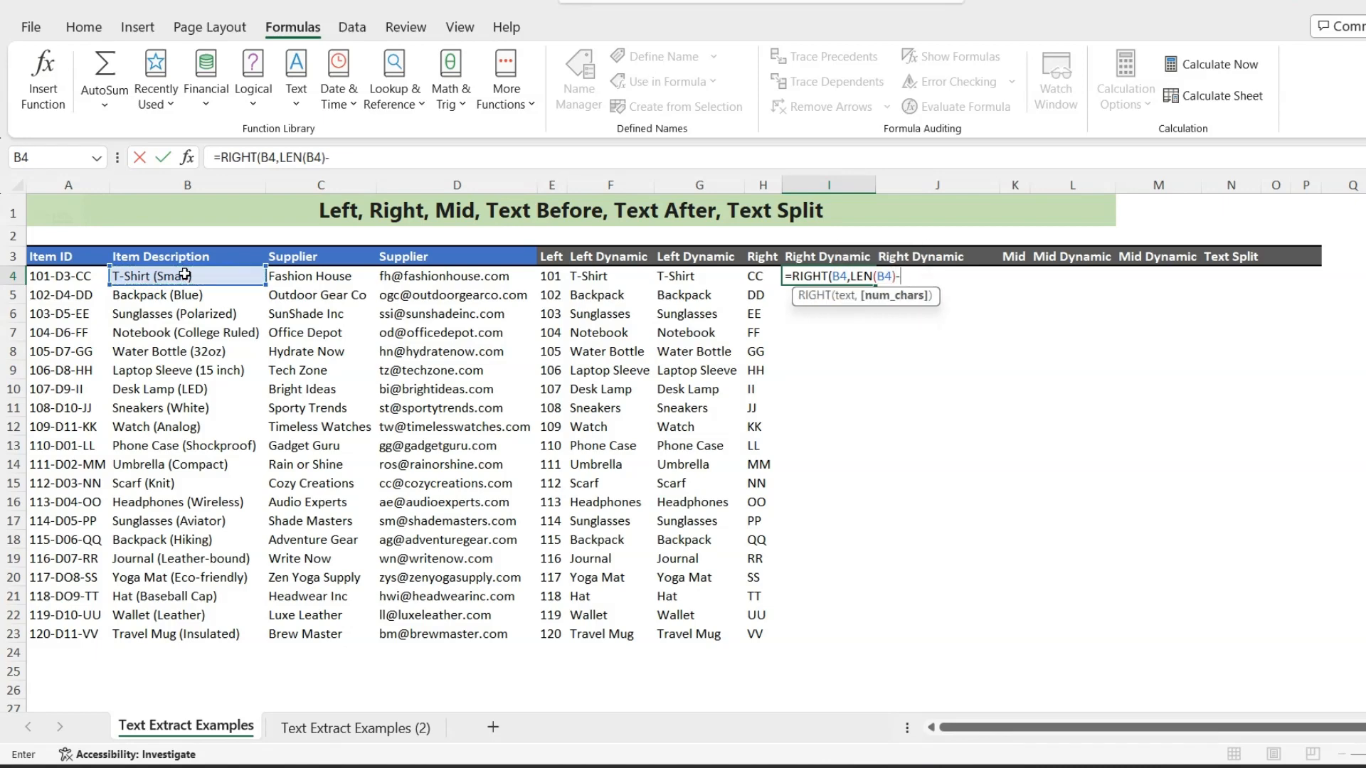
{"action": "type", "text": "FIND("}
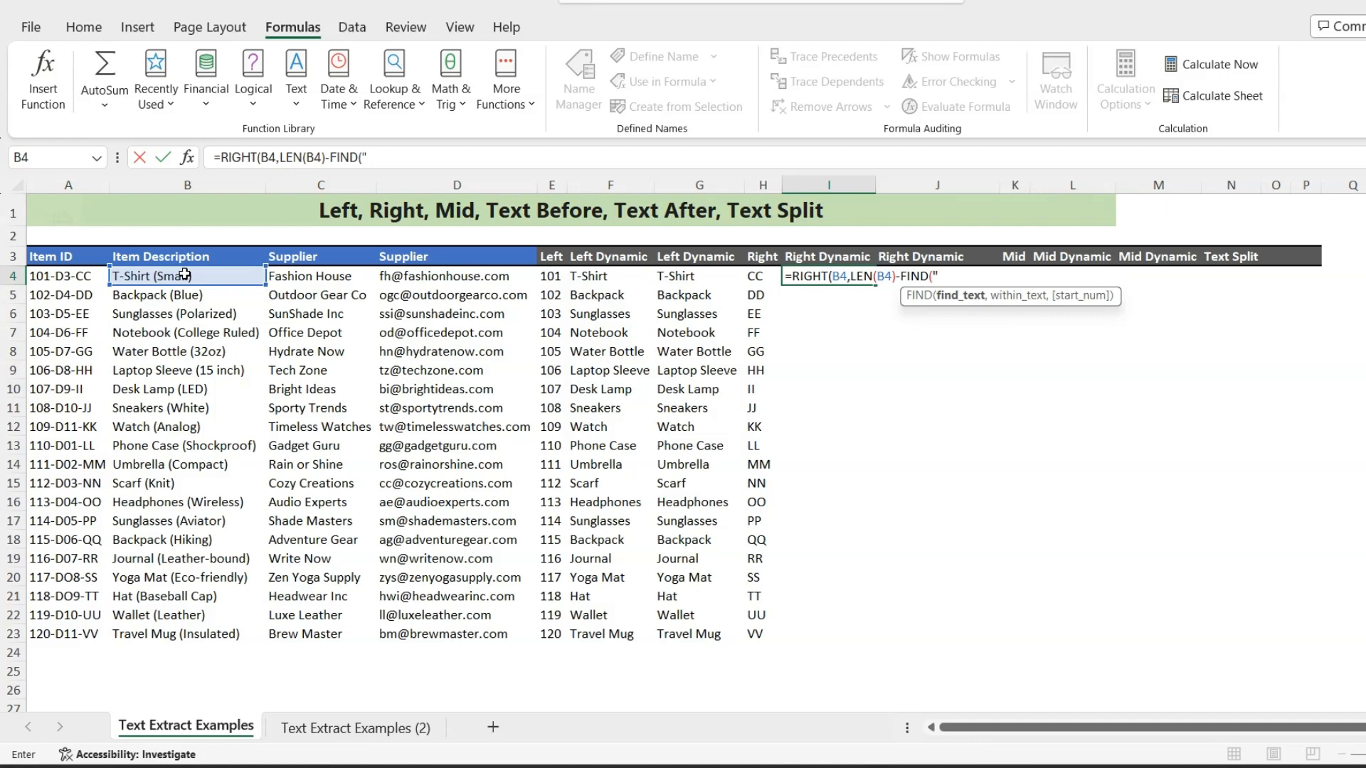
{"action": "type", "text": "\"(\","}
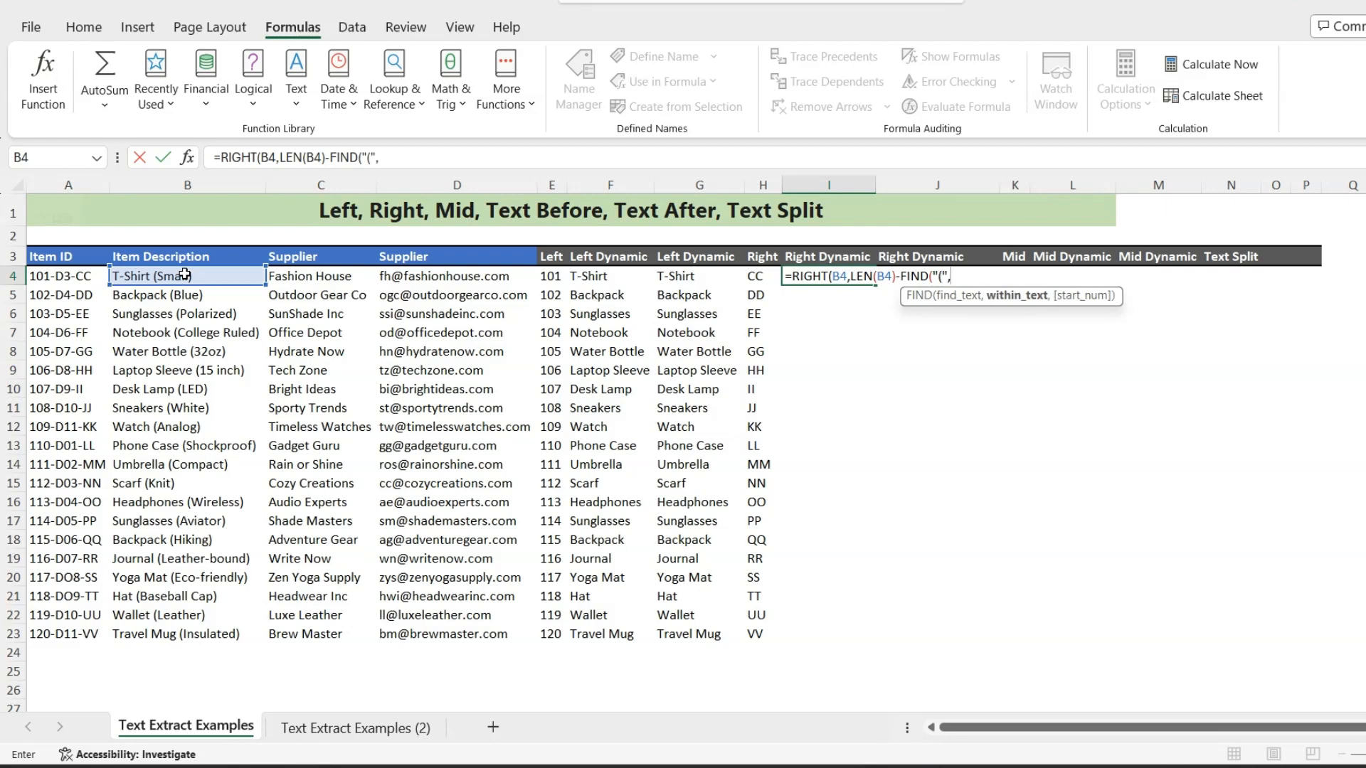
{"action": "left_click", "coordinate": [184, 275]}
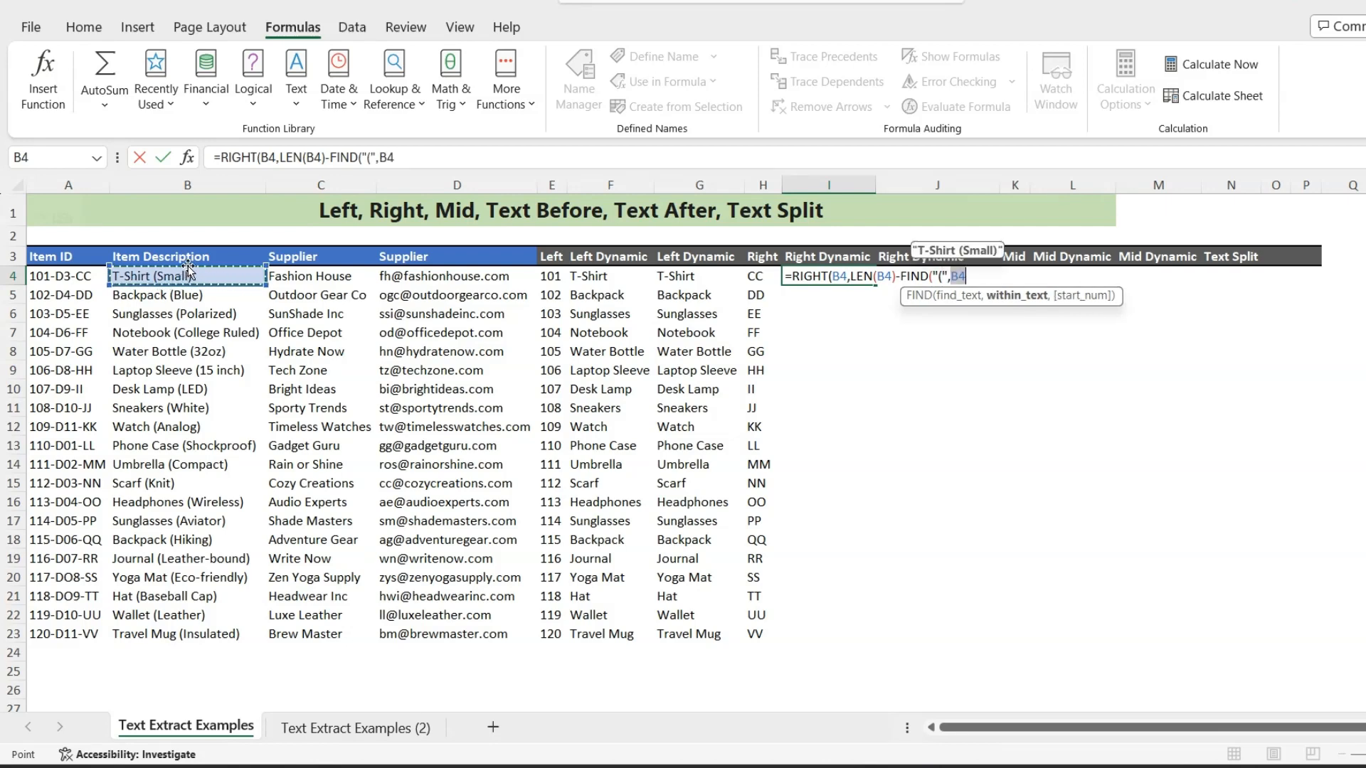
{"action": "type", "text": ")+1"}
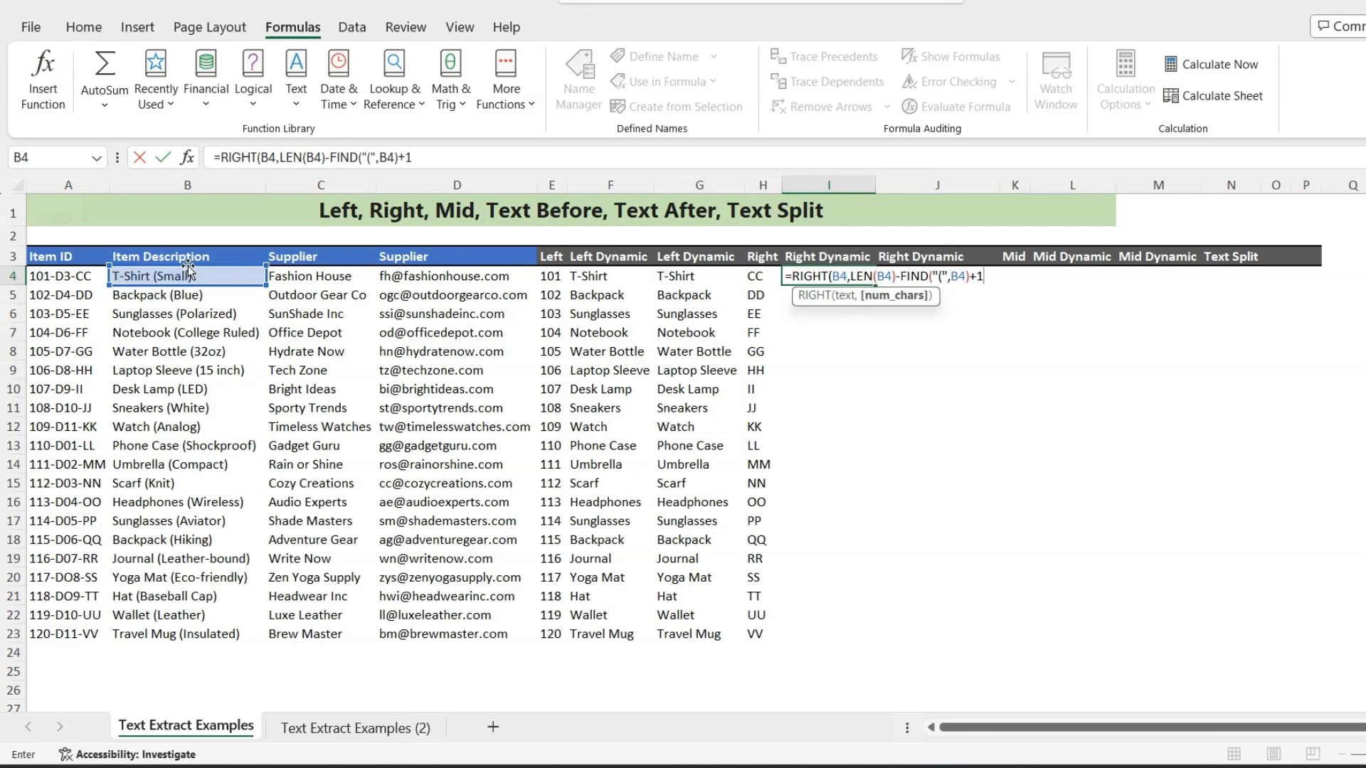
{"action": "type", "text": ")"}
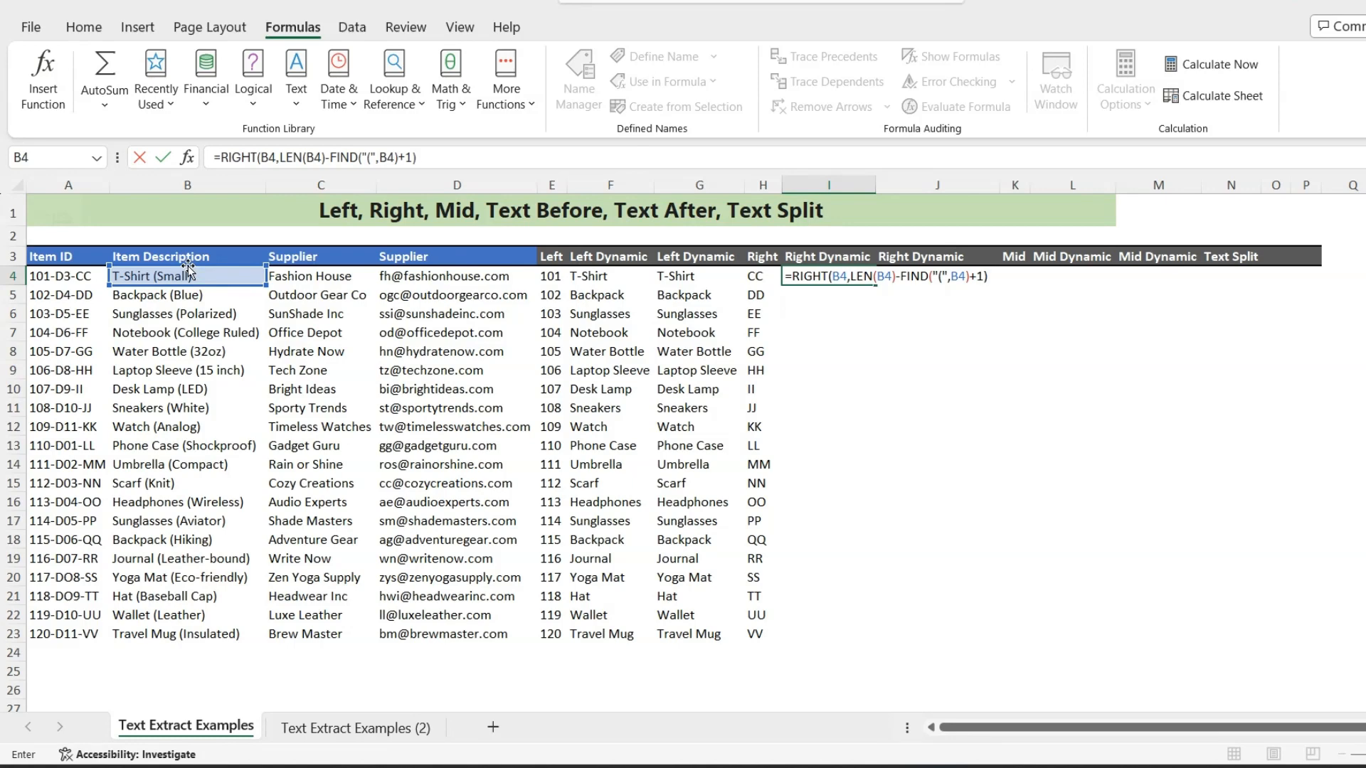
{"action": "key", "text": "Return"}
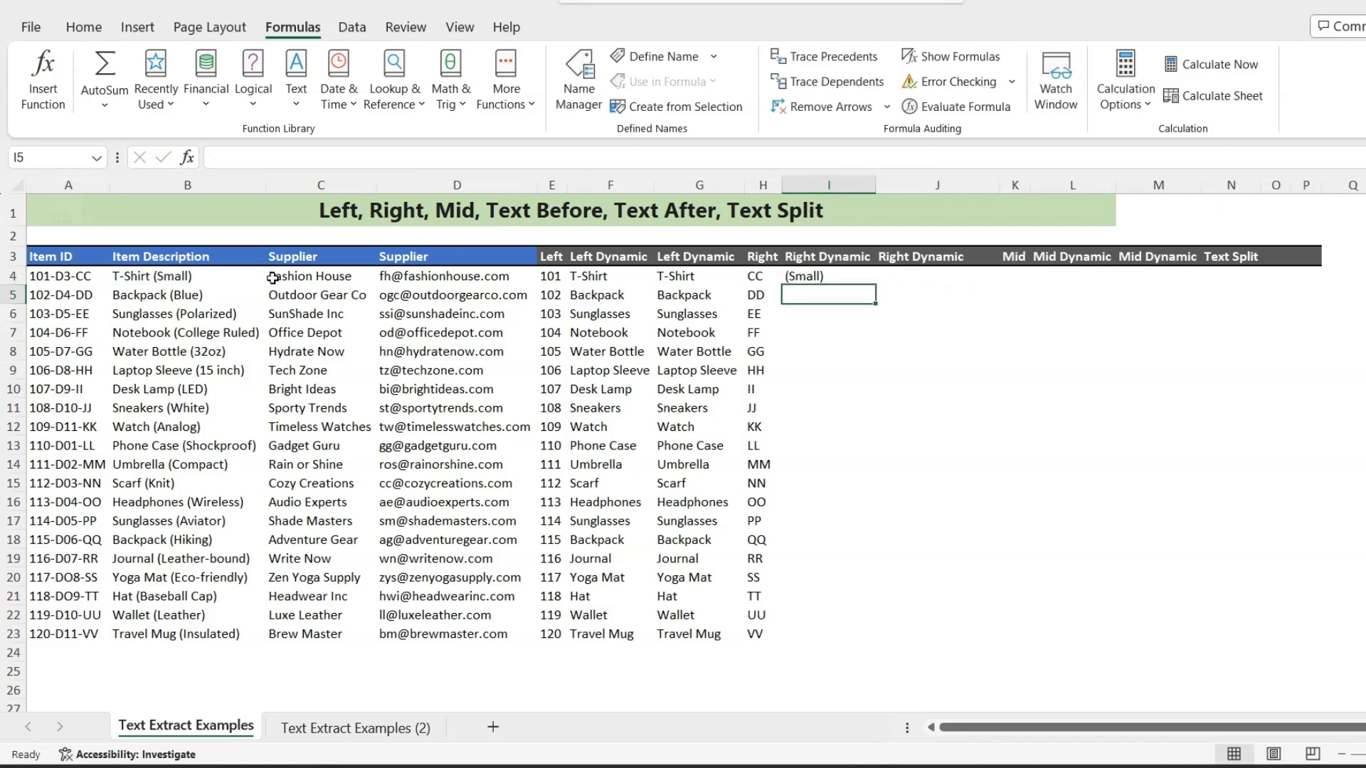
{"action": "left_click", "coordinate": [829, 276]}
{"action": "left_click_drag", "start_coordinate": [876, 285], "coordinate": [813, 637]}
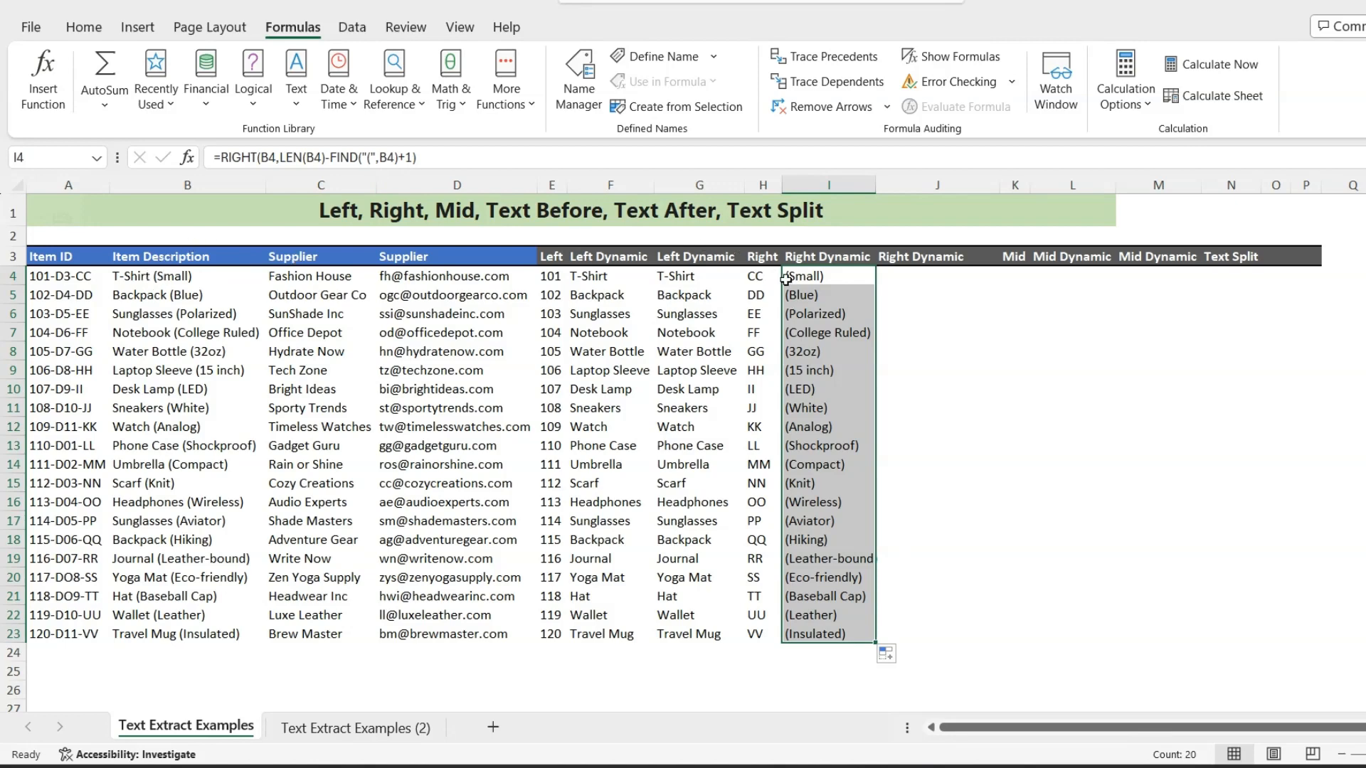
- Enter =TEXTAFTER(D4,"@") in J4 to extract the domain from the supplier's e-mail address
{"action": "left_click", "coordinate": [911, 278]}
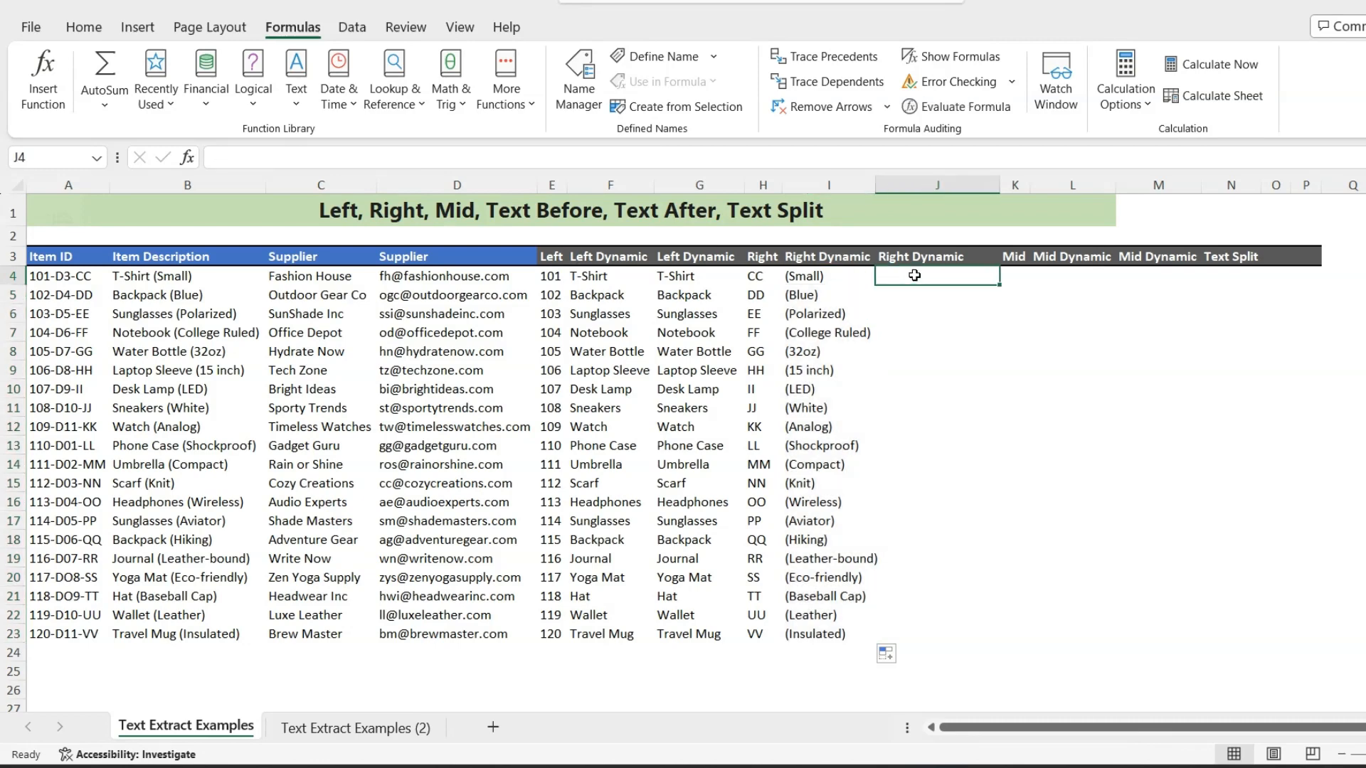
{"action": "type", "text": "=te"}
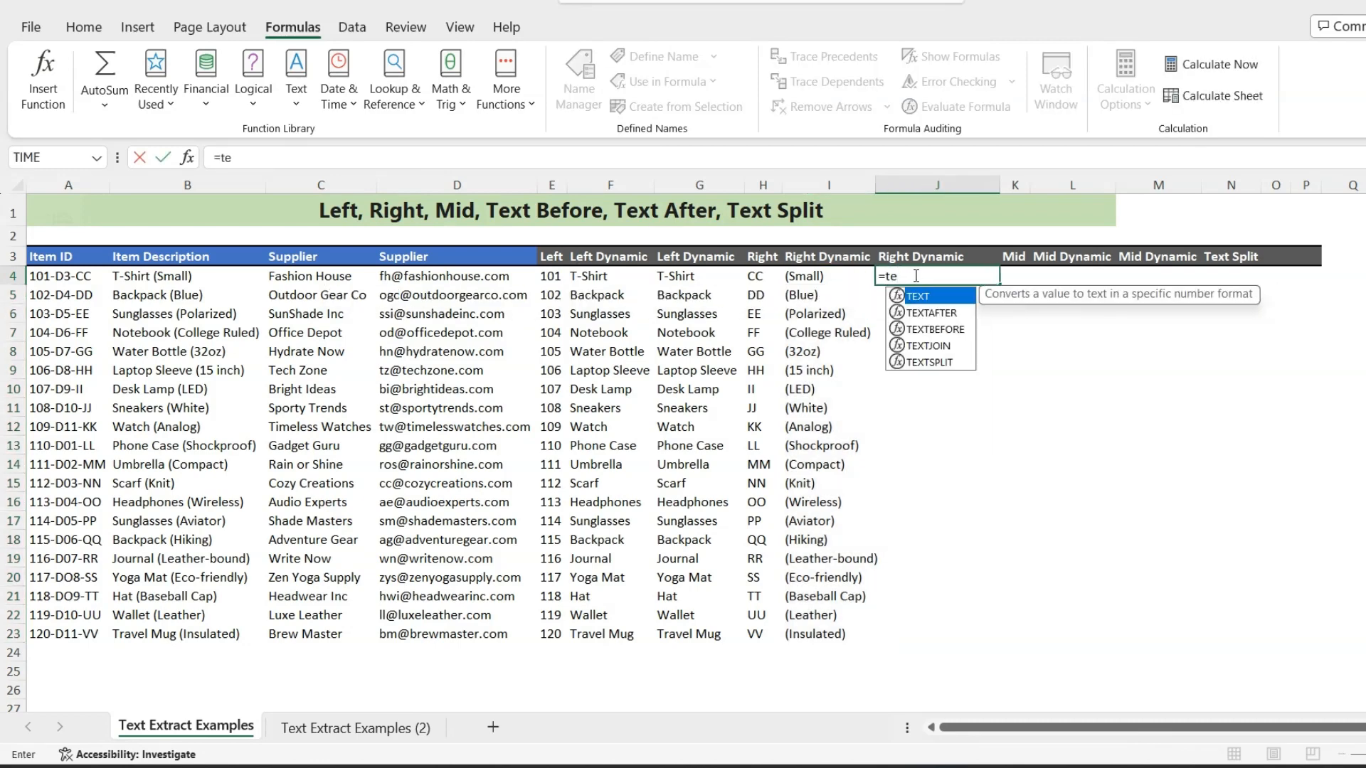
{"action": "key", "text": "Down"}
{"action": "key", "text": "Tab"}
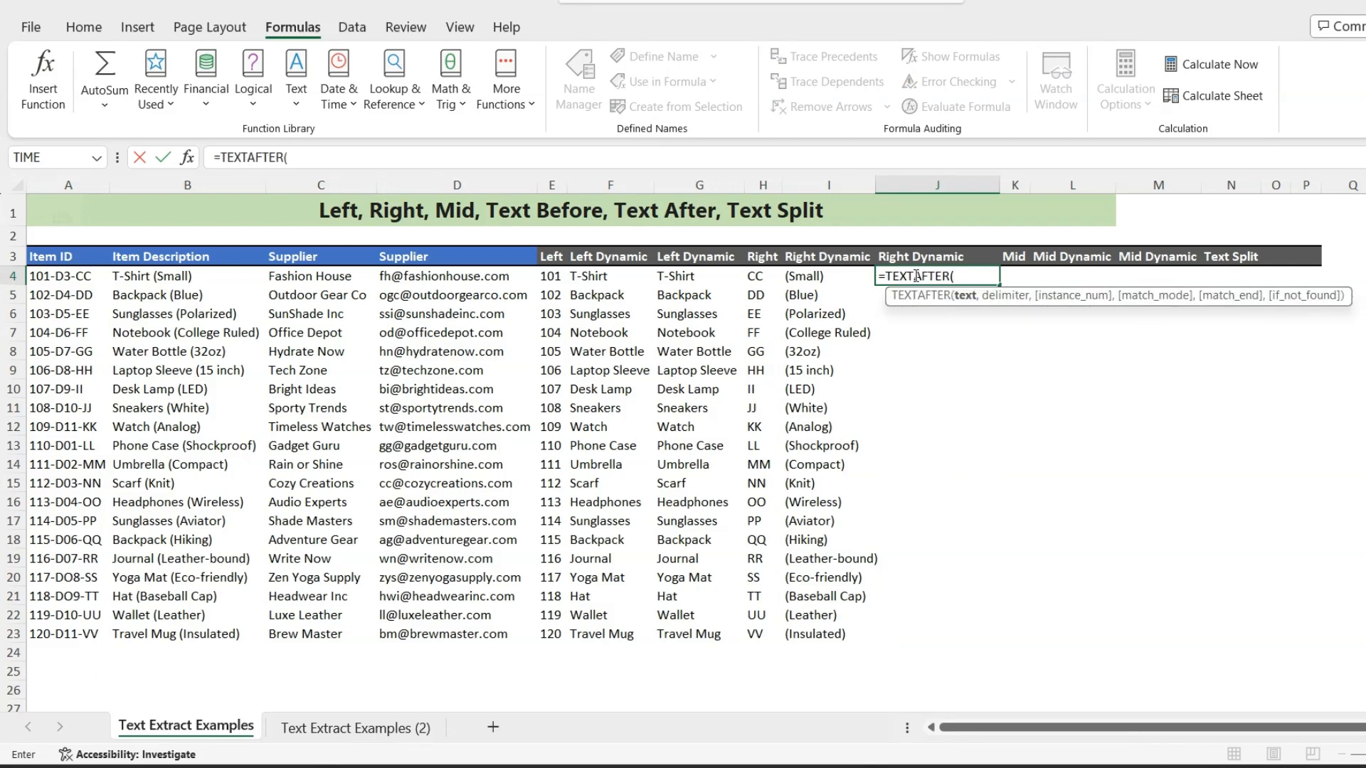
{"action": "left_click", "coordinate": [439, 278]}
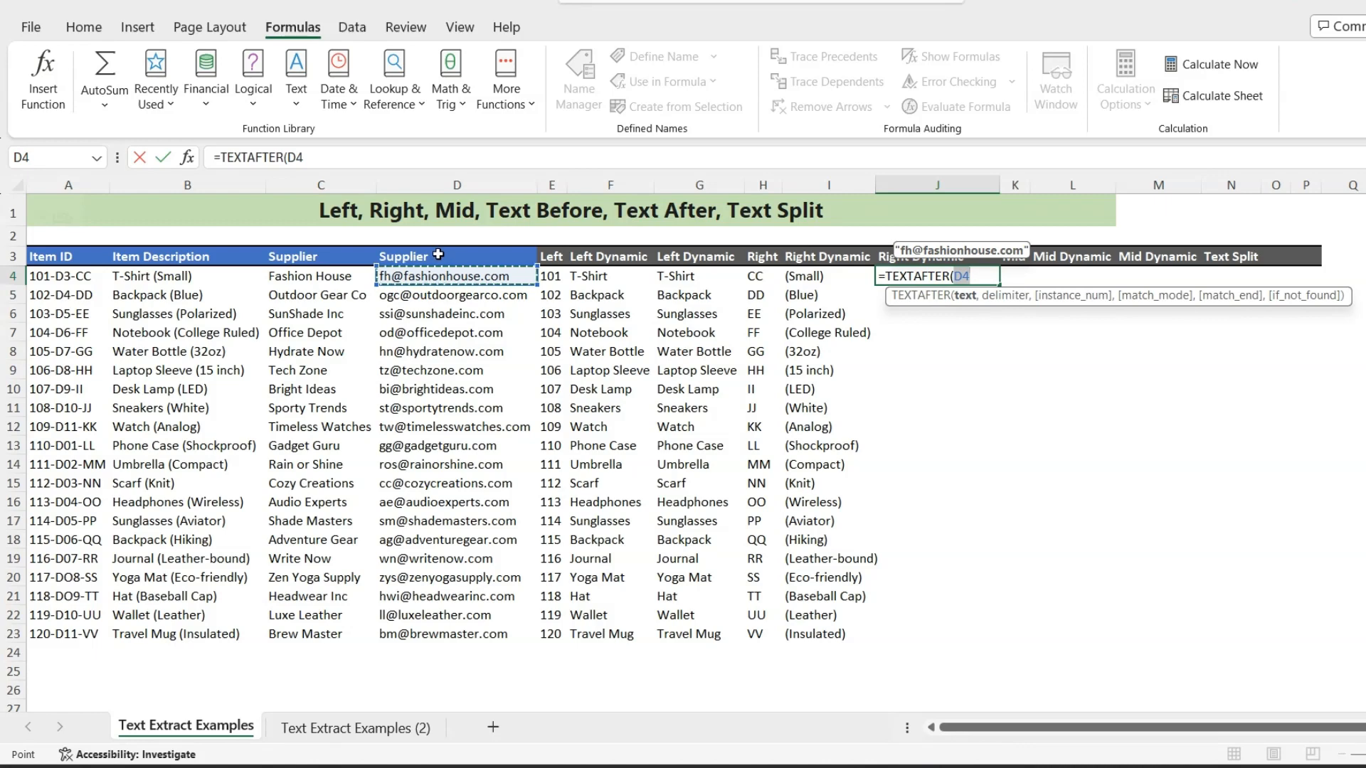
{"action": "type", "text": ","}
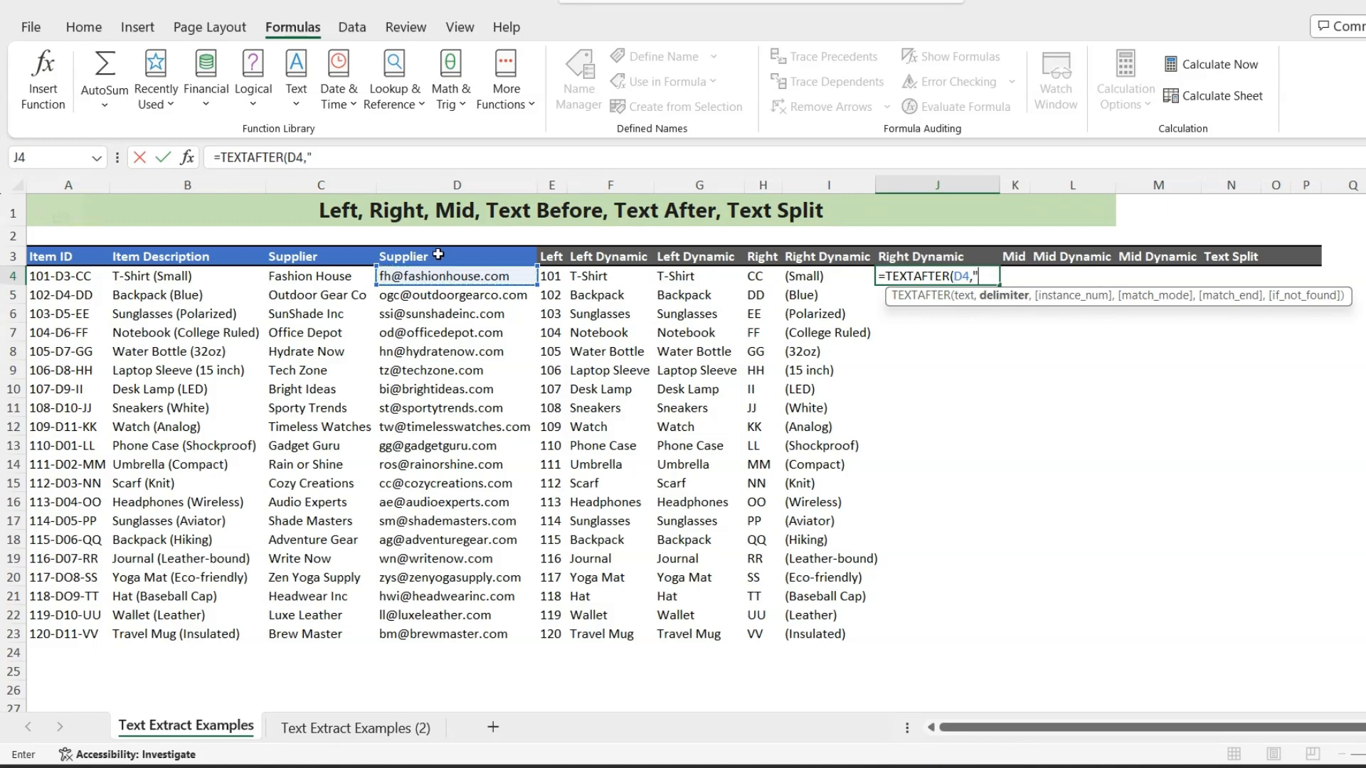
{"action": "type", "text": "\"@"}
{"action": "key", "text": "Return"}
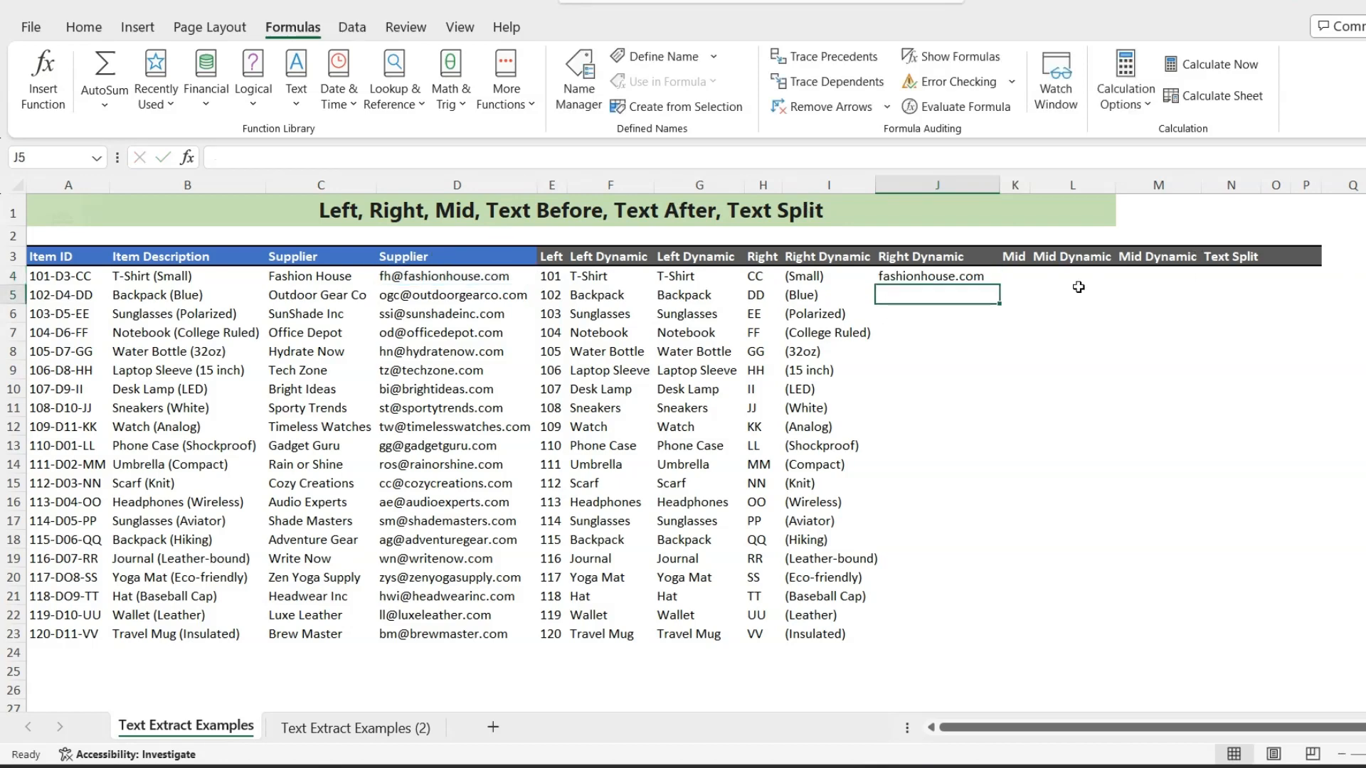
- Fill the J4 domain formula down to J23
{"action": "left_click", "coordinate": [989, 277]}
{"action": "left_click_drag", "start_coordinate": [999, 285], "coordinate": [920, 628]}
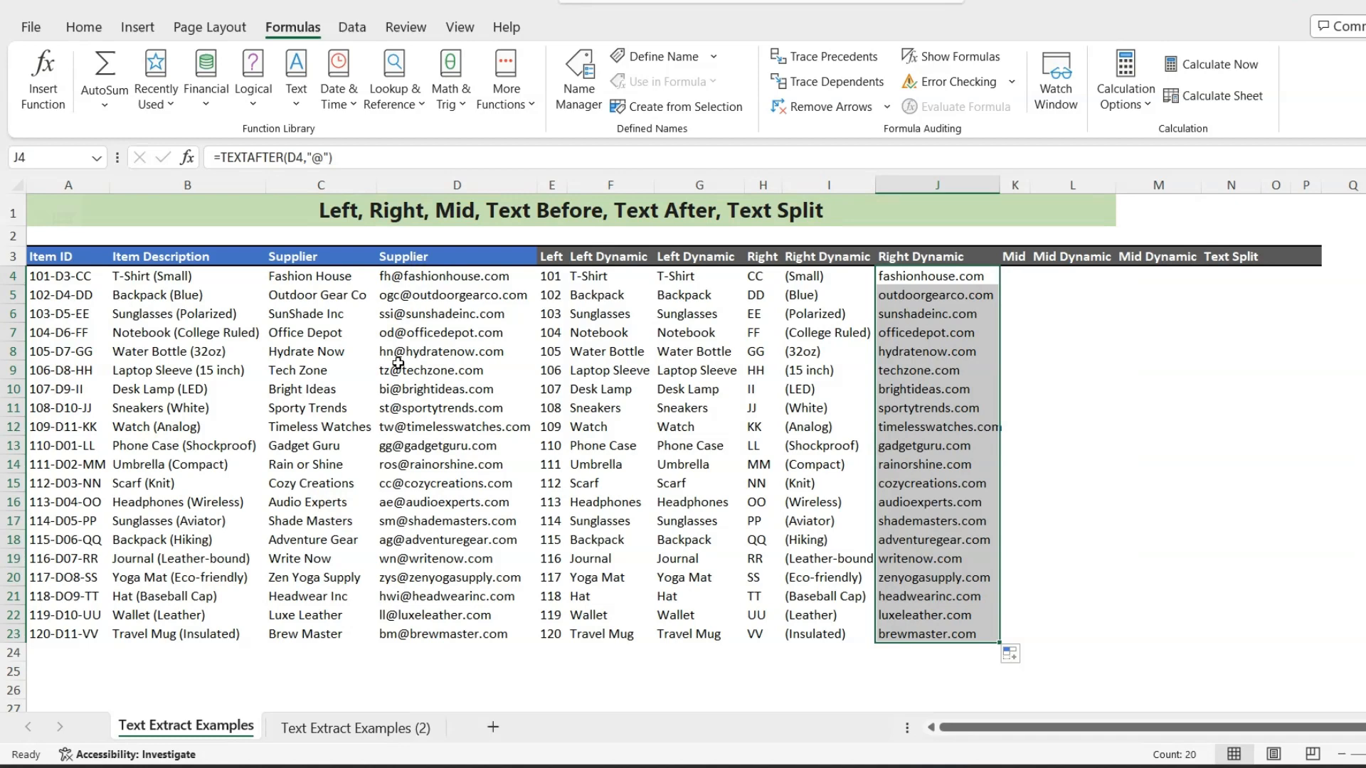
- Enter =MID(A4,5,2) in K4 to extract the middle part of the item ID, and fill it down to K23
{"action": "left_click", "coordinate": [1020, 276]}
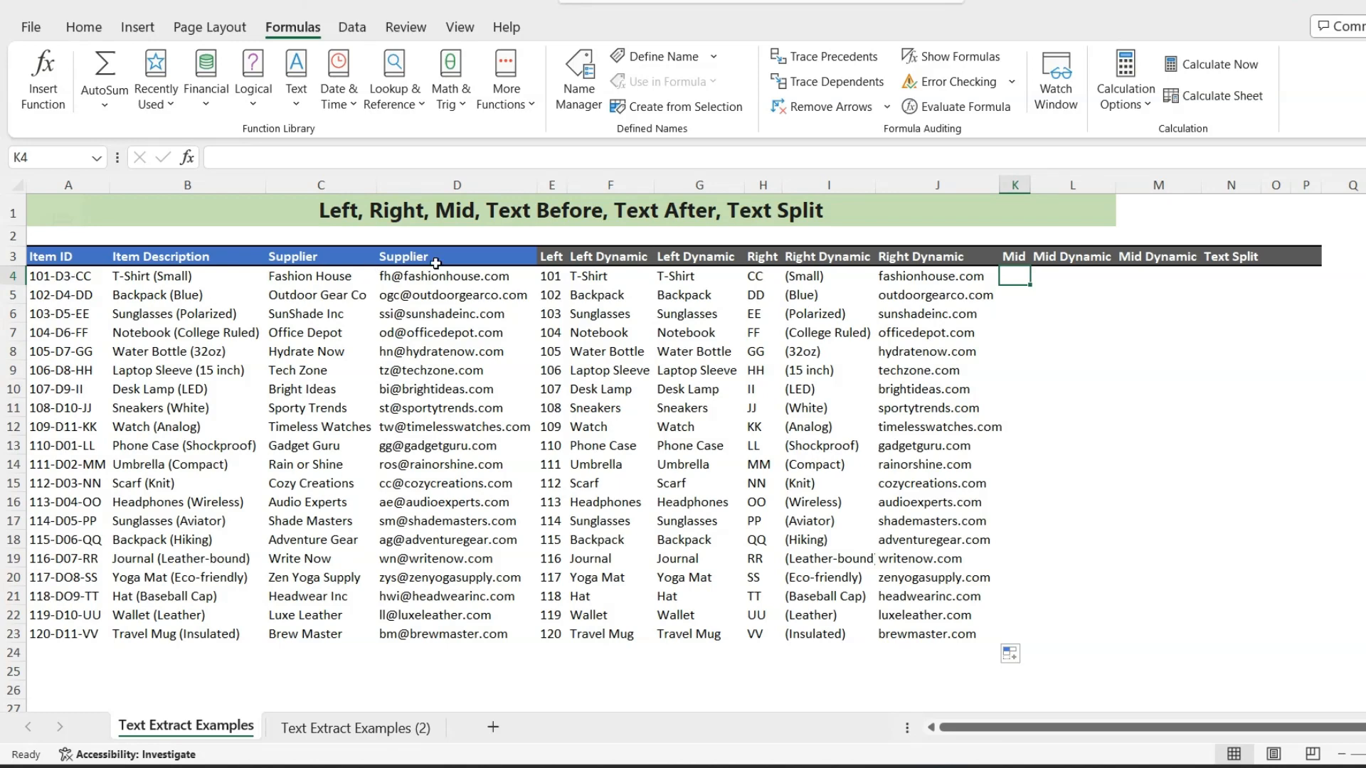
{"action": "type", "text": "=mid"}
{"action": "key", "text": "Tab"}
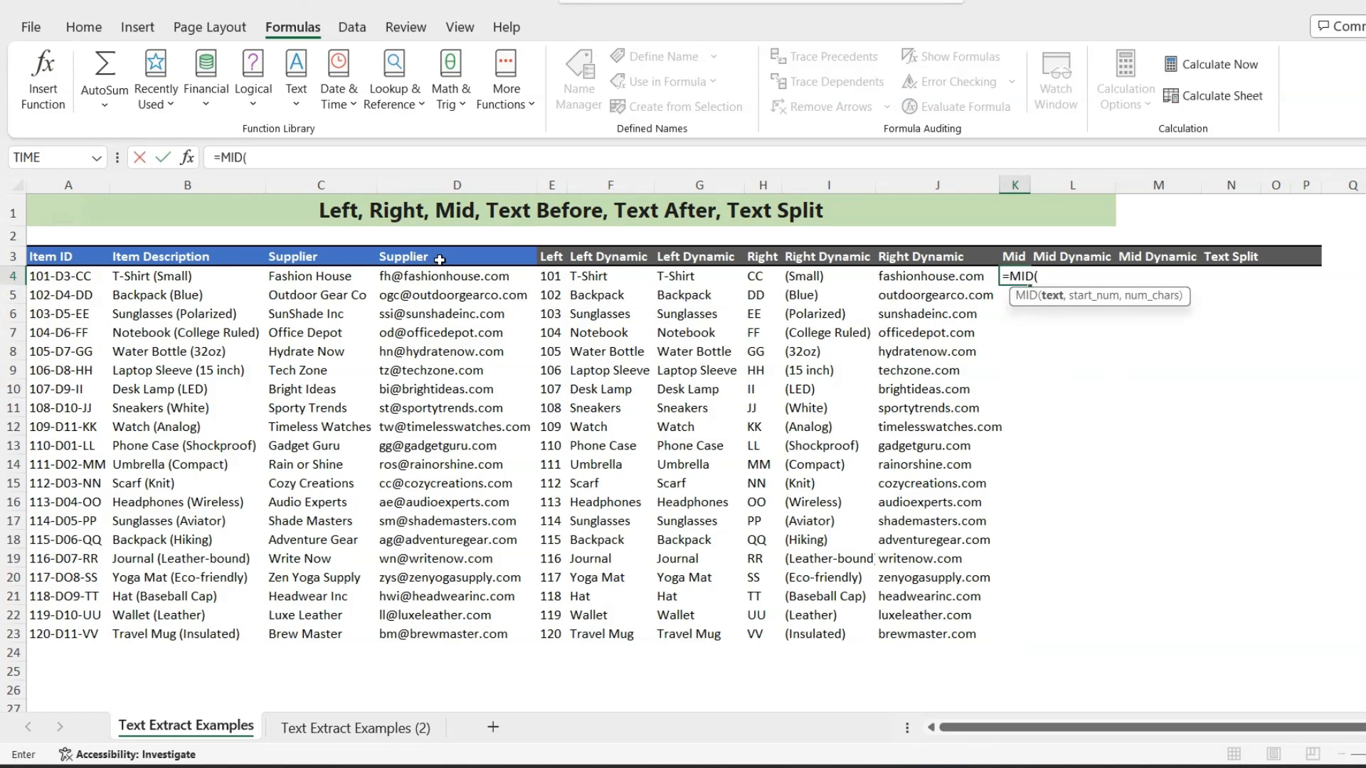
{"action": "left_click", "coordinate": [65, 277]}
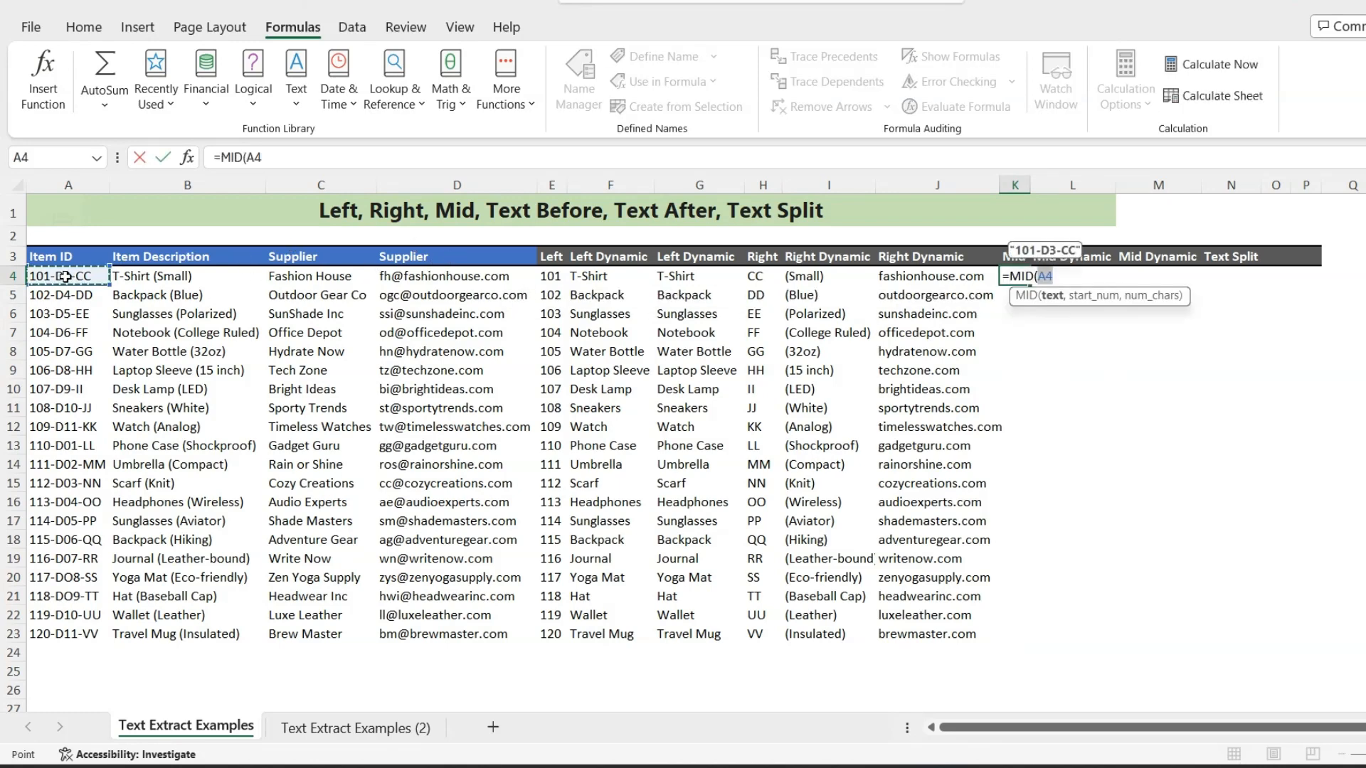
{"action": "type", "text": ","}
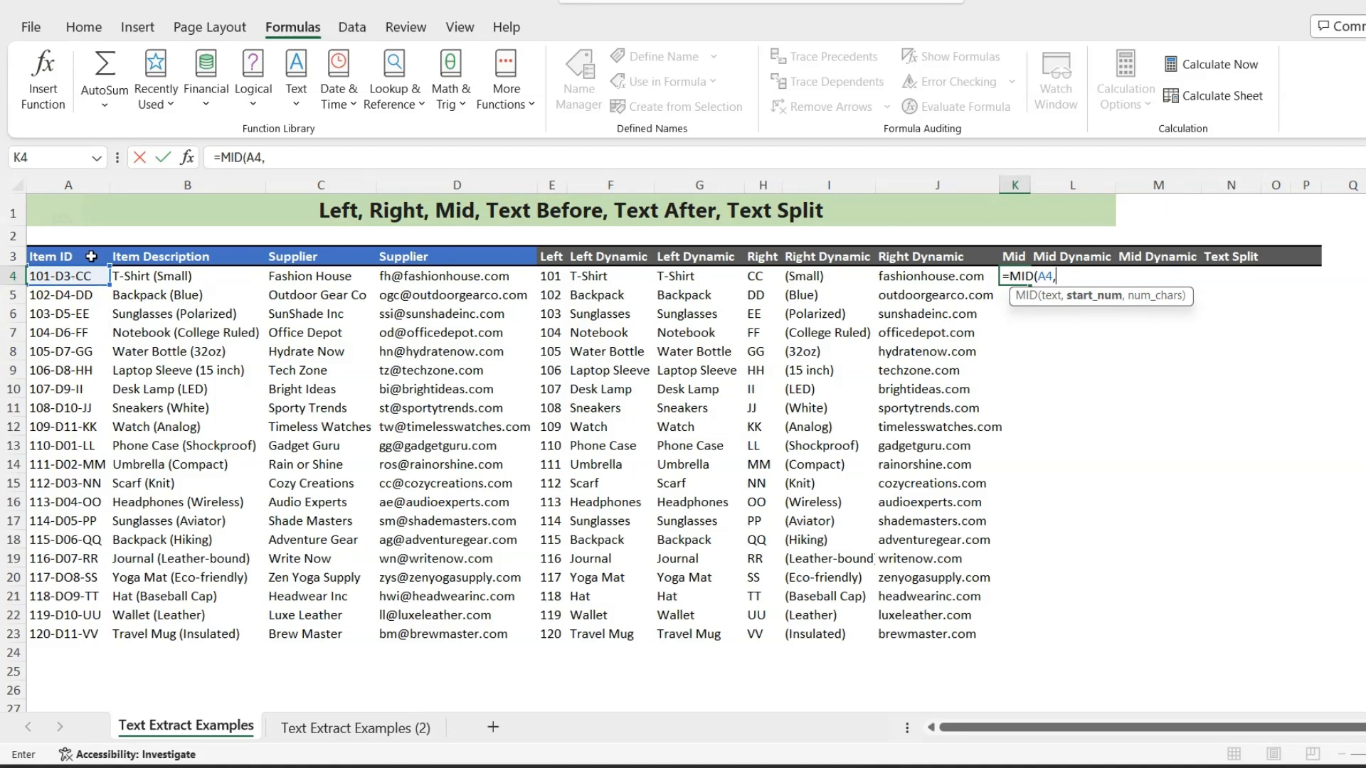
{"action": "type", "text": "5,"}
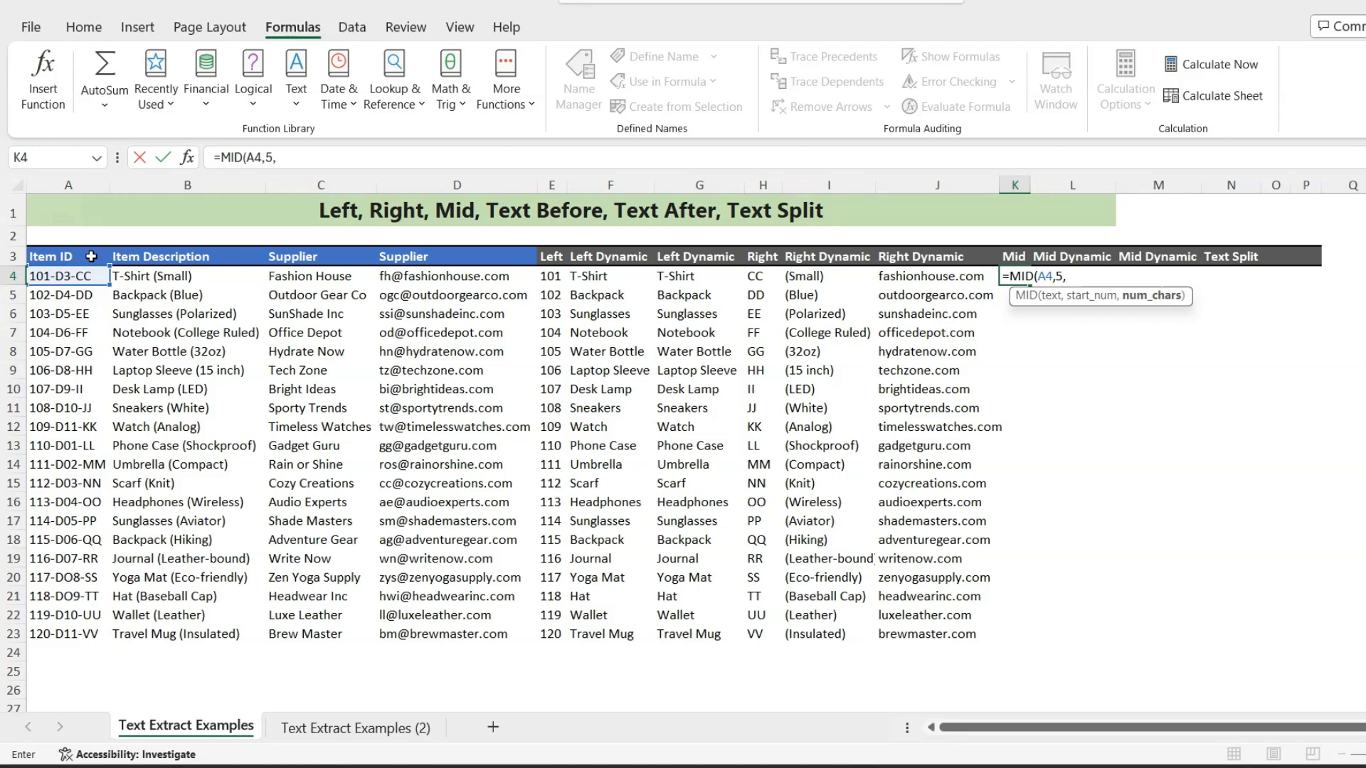
{"action": "type", "text": "2"}
{"action": "key", "text": "Return"}
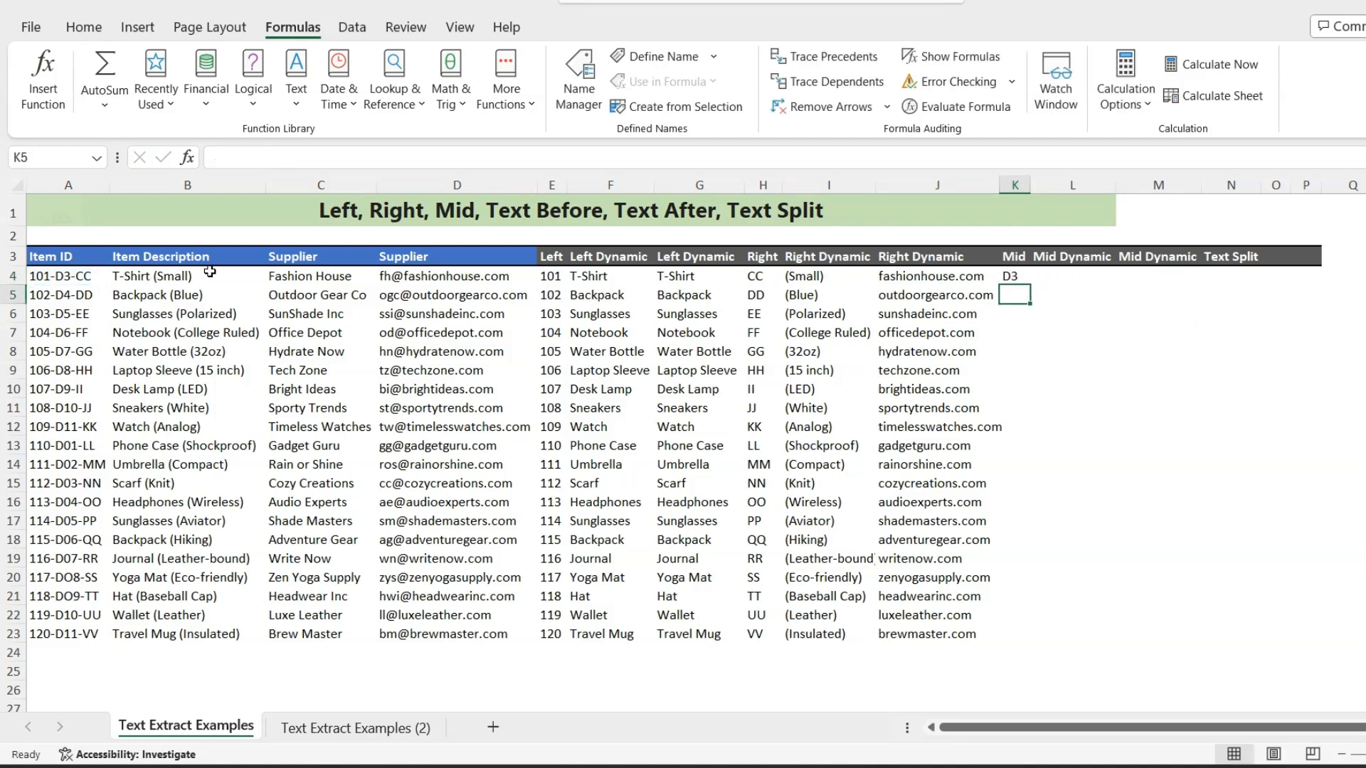
{"action": "left_click", "coordinate": [1008, 276]}
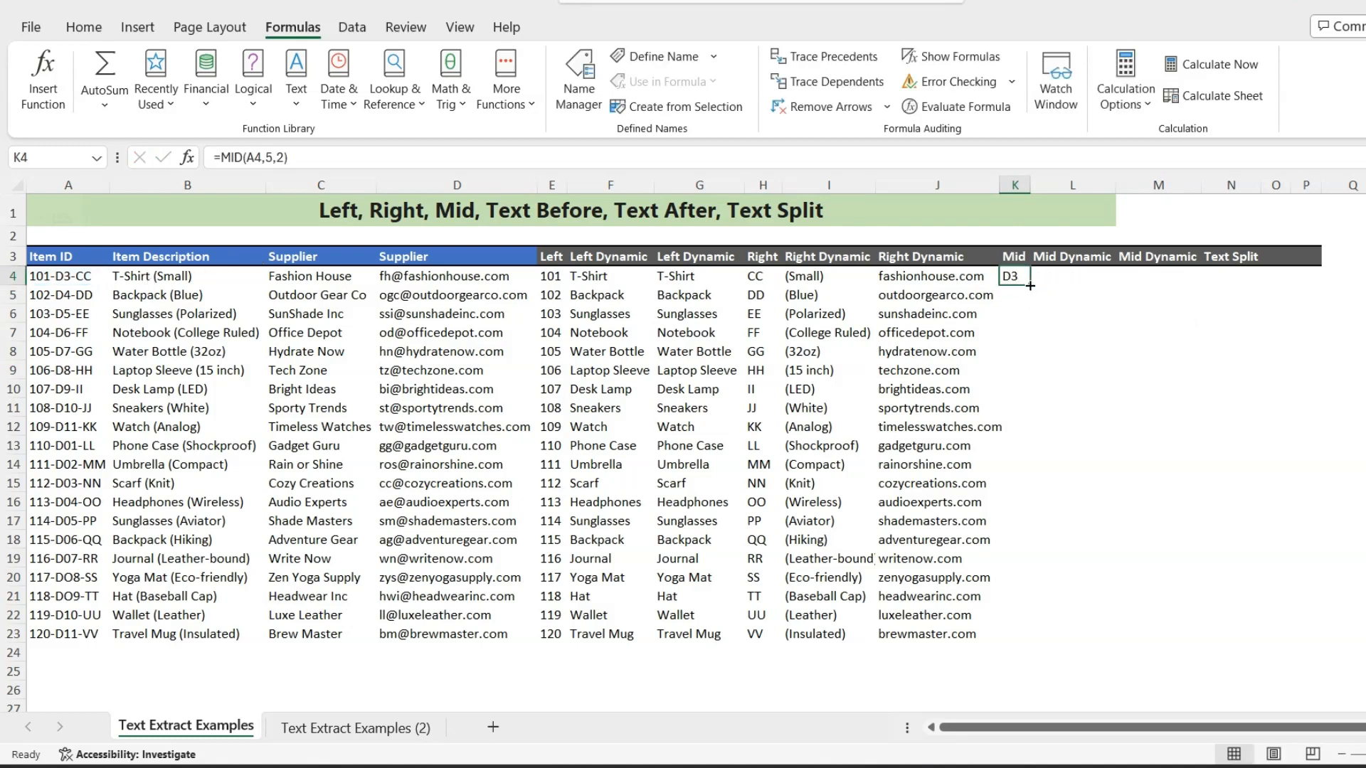
{"action": "left_click_drag", "start_coordinate": [1030, 289], "coordinate": [1003, 644]}
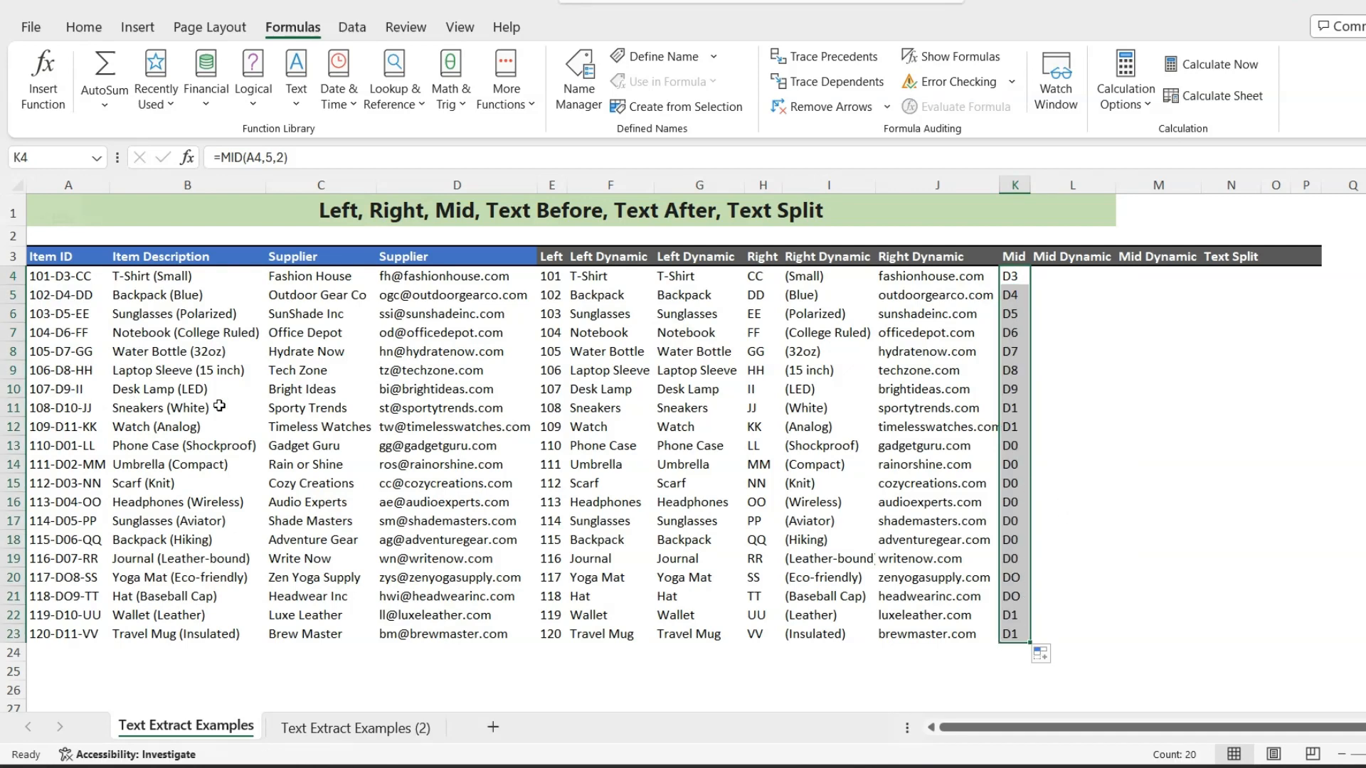
- Change the K11 formula to =MID(A11,5,3) so it extracts three characters, and fill it down to K23
{"action": "left_click", "coordinate": [1009, 409]}
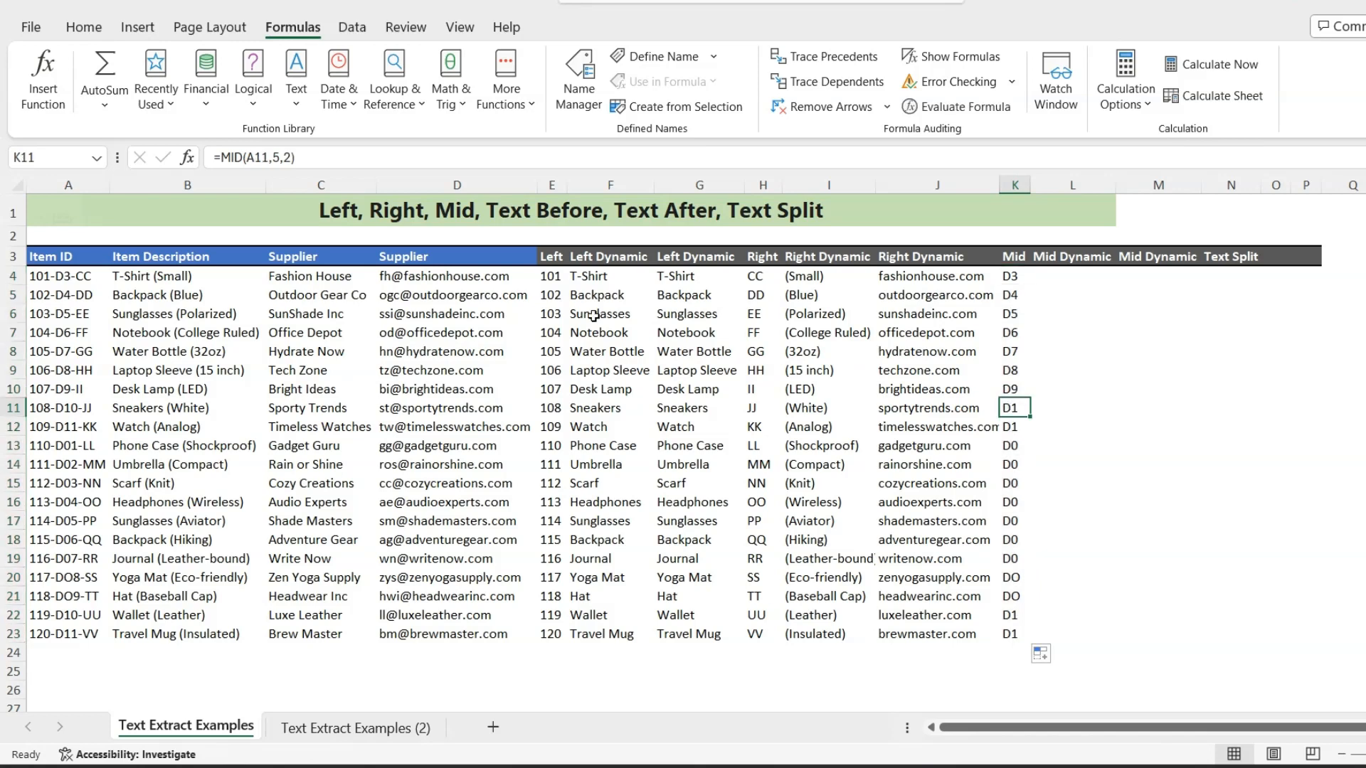
{"action": "left_click", "coordinate": [294, 157]}
{"action": "key", "text": "BackSpace"}
{"action": "type", "text": "3"}
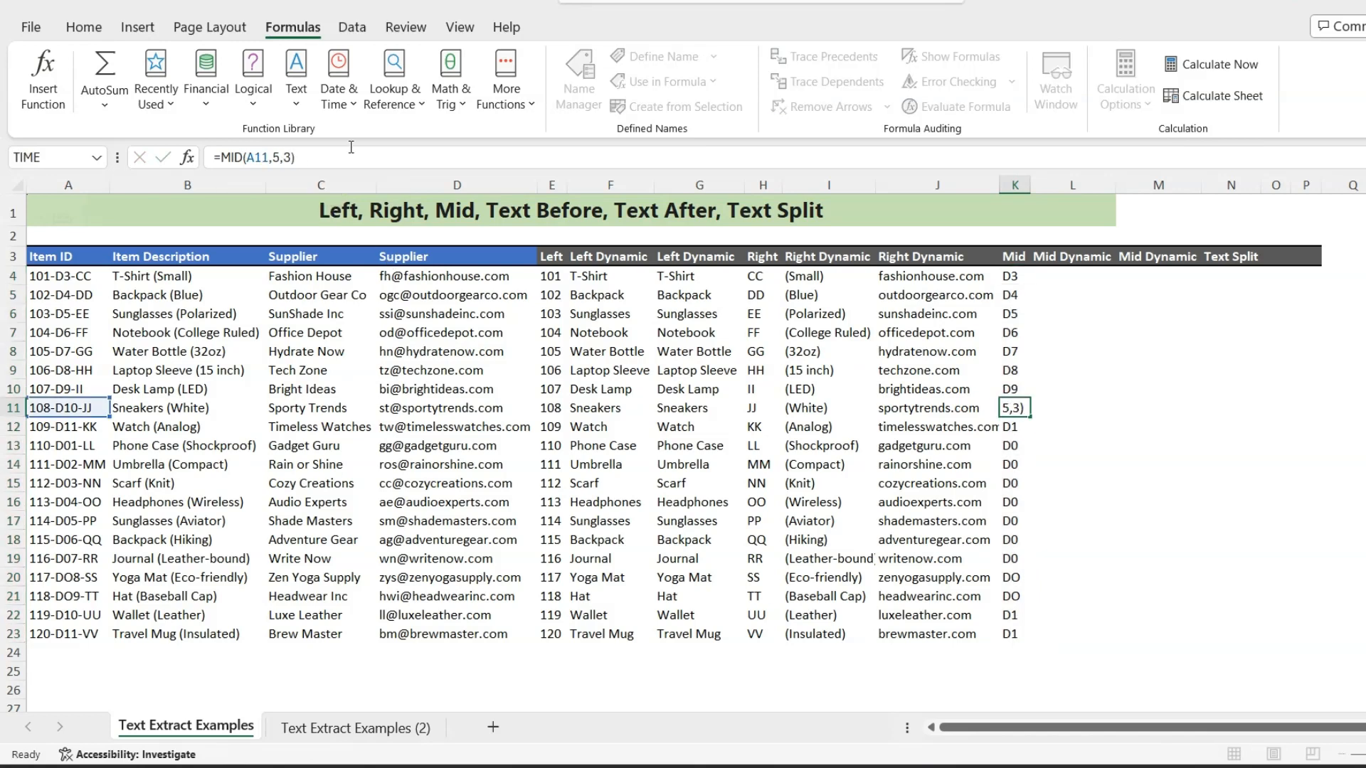
{"action": "key", "text": "Return"}
{"action": "left_click", "coordinate": [1010, 409]}
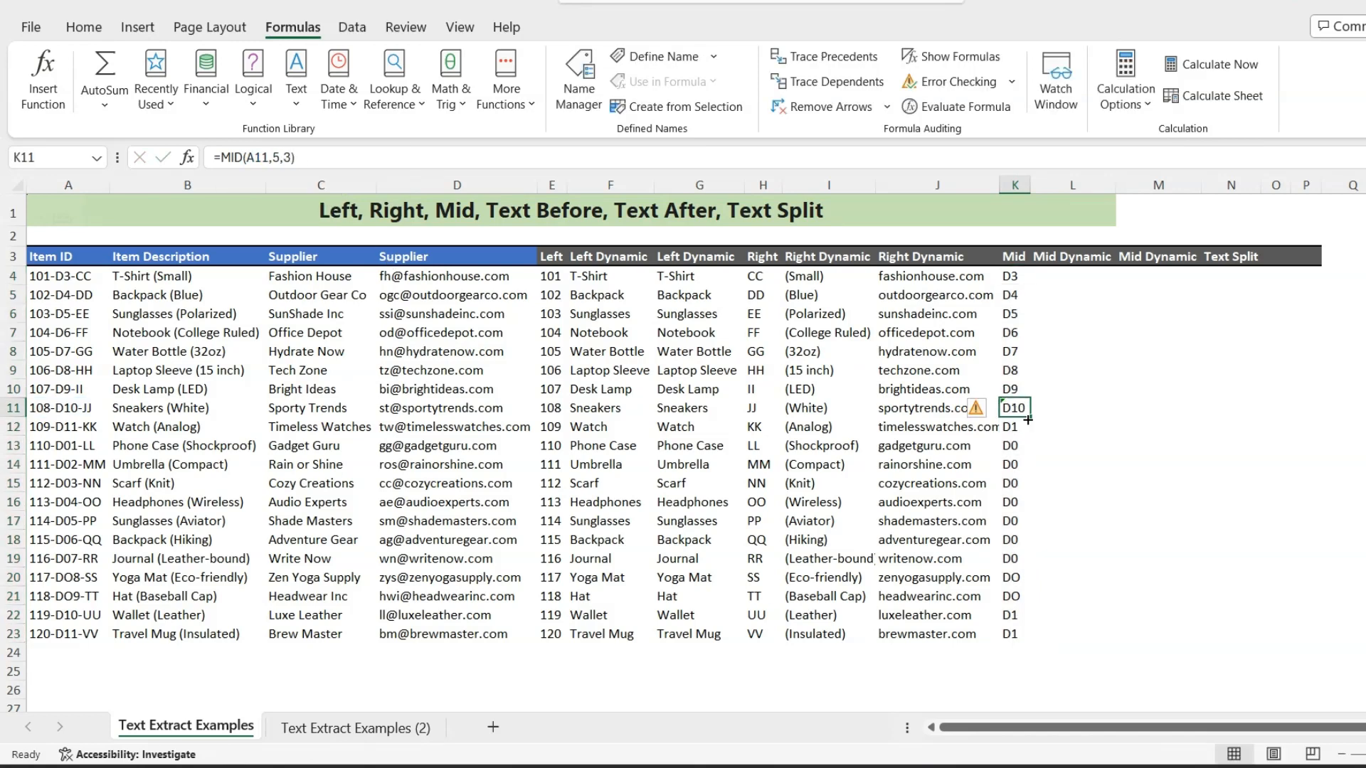
{"action": "left_click_drag", "start_coordinate": [1029, 417], "coordinate": [1019, 638]}
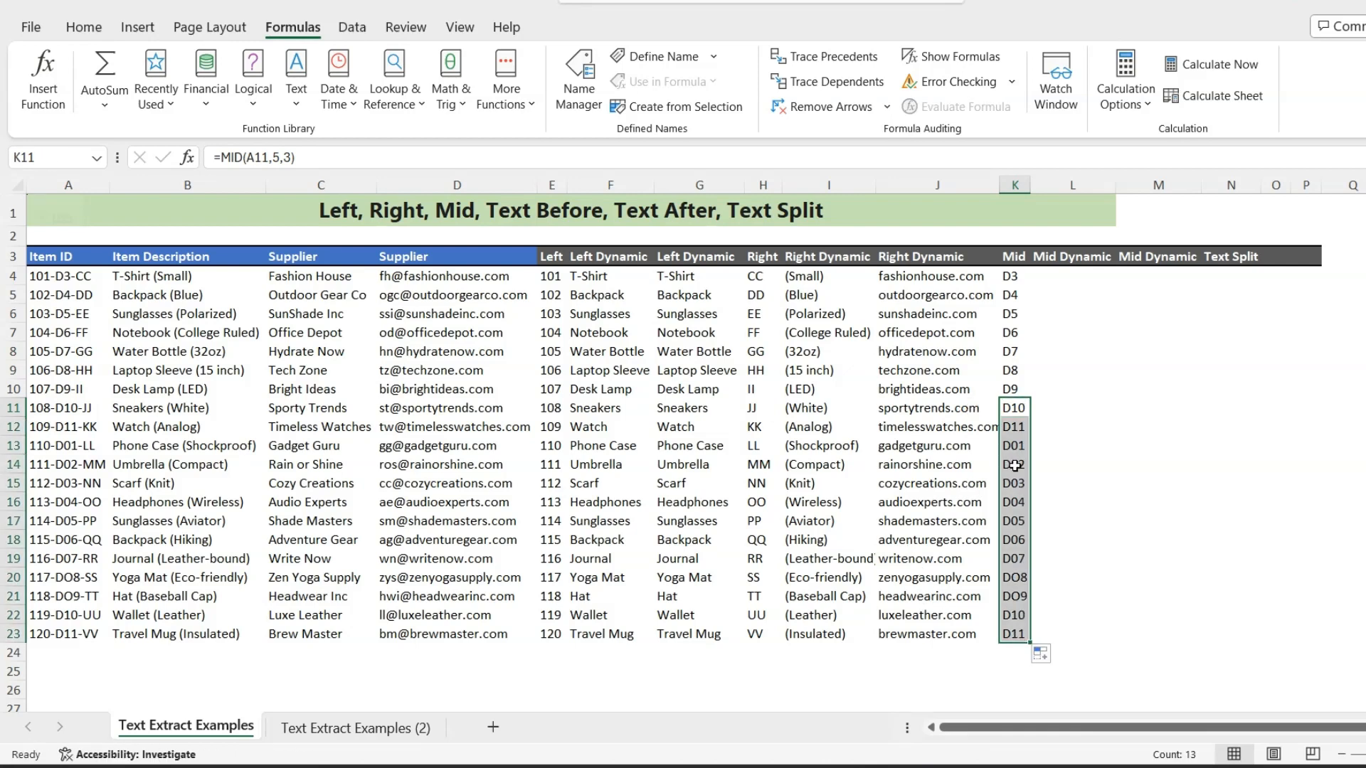
- Begin the L4 formula with =LEFT(MID(A4,FIND("-",A4)+1, so extraction starts just after the first hyphen of the item ID
{"action": "left_click", "coordinate": [1063, 276]}
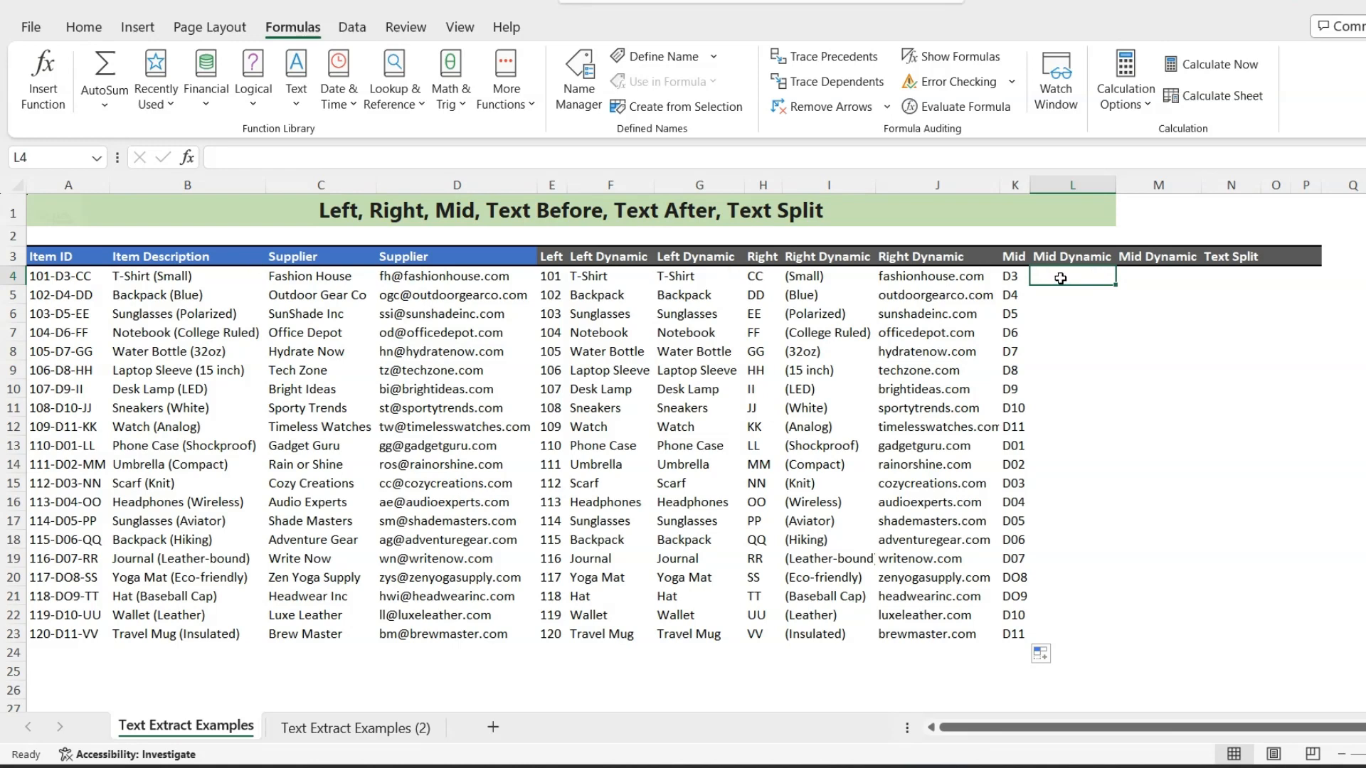
{"action": "type", "text": "=left"}
{"action": "key", "text": "Tab"}
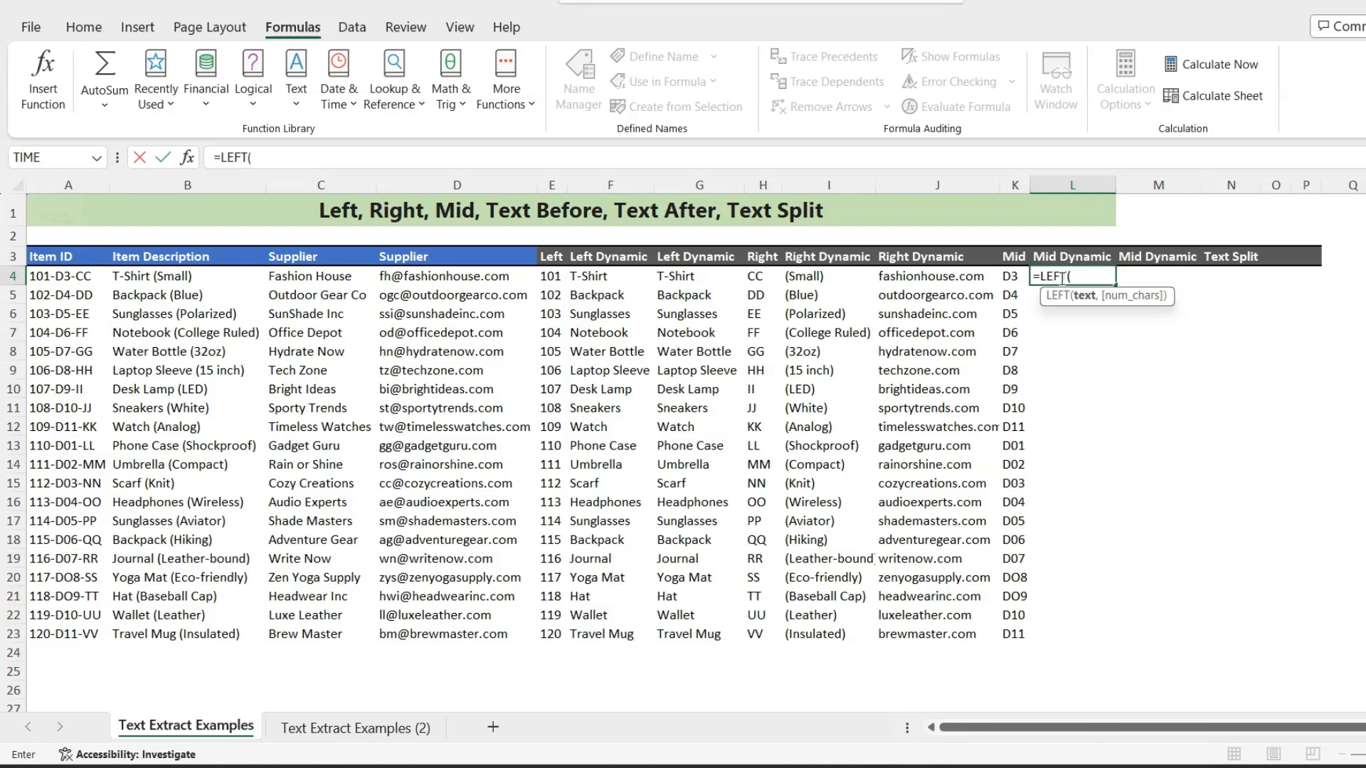
{"action": "type", "text": "mid"}
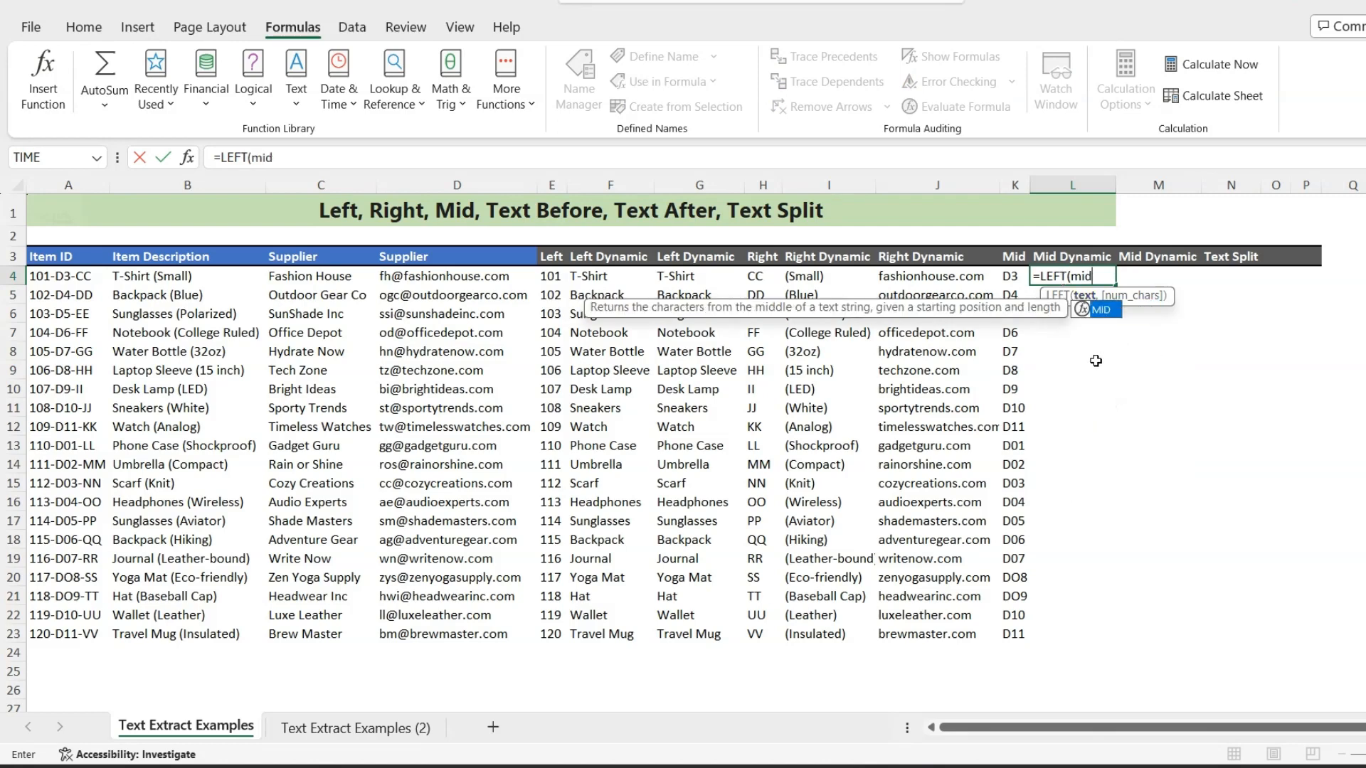
{"action": "key", "text": "Tab"}
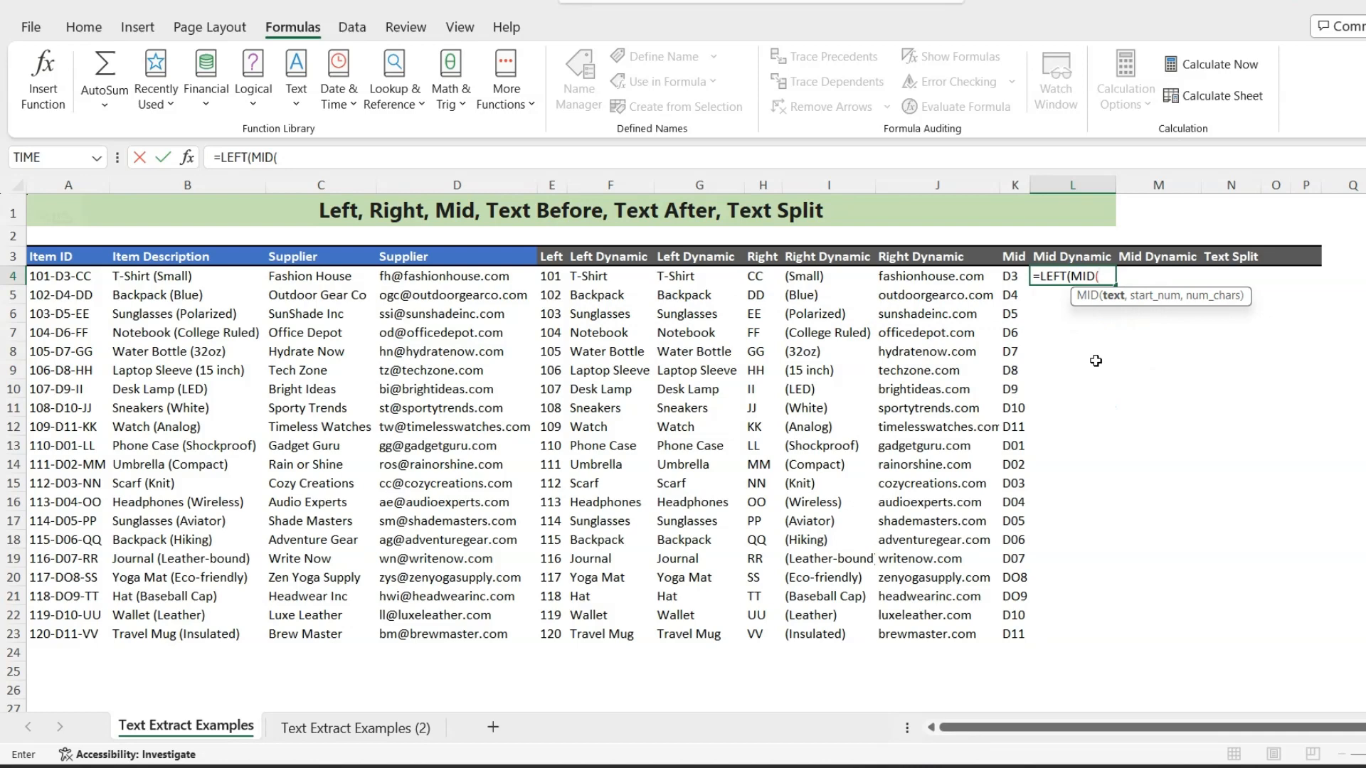
{"action": "left_click", "coordinate": [66, 276]}
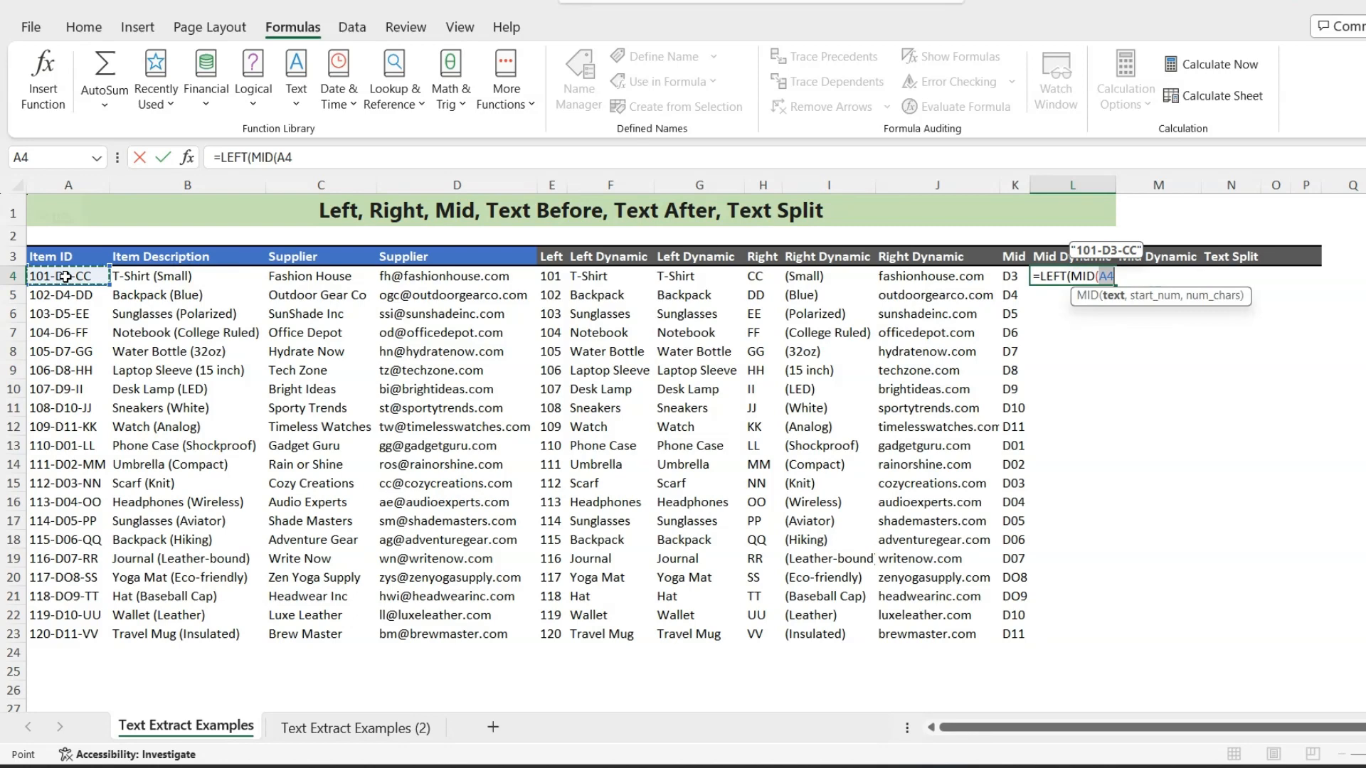
{"action": "type", "text": ",find"}
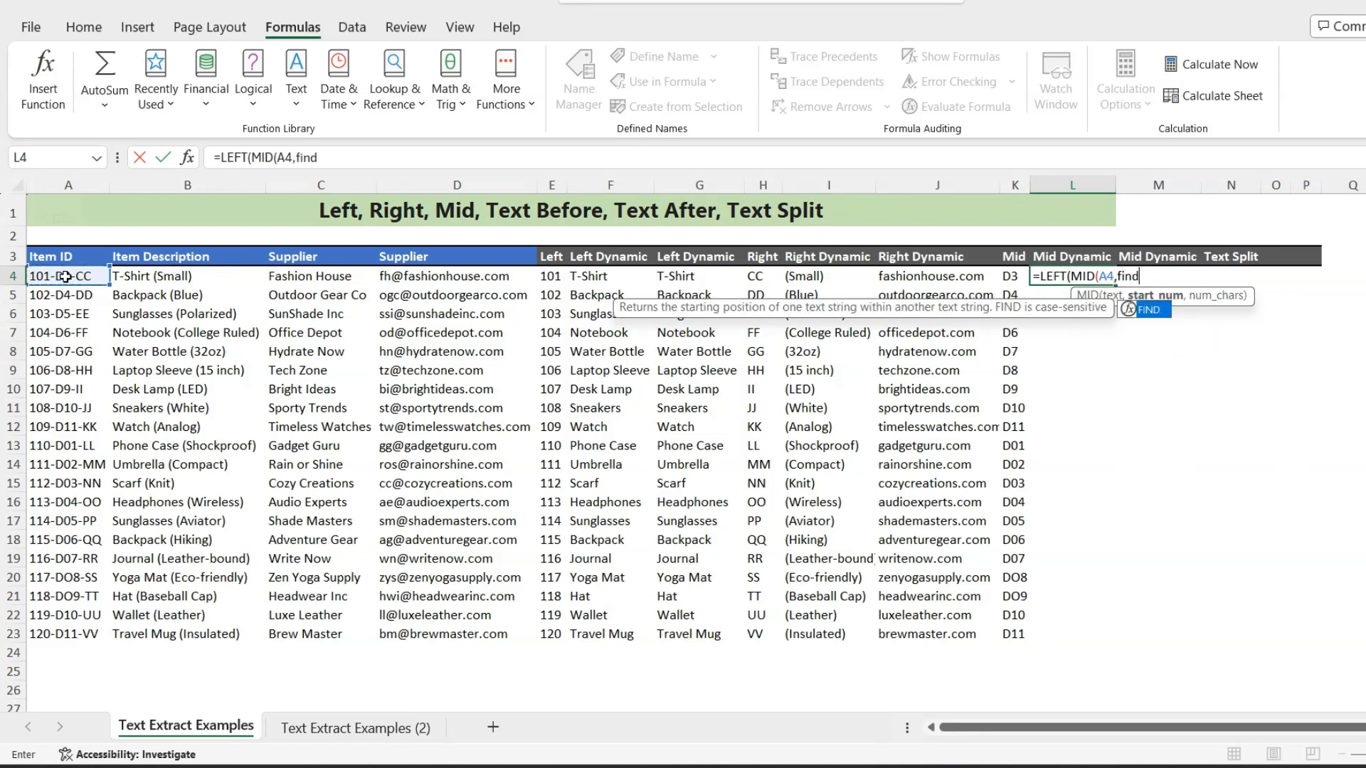
{"action": "key", "text": "Tab"}
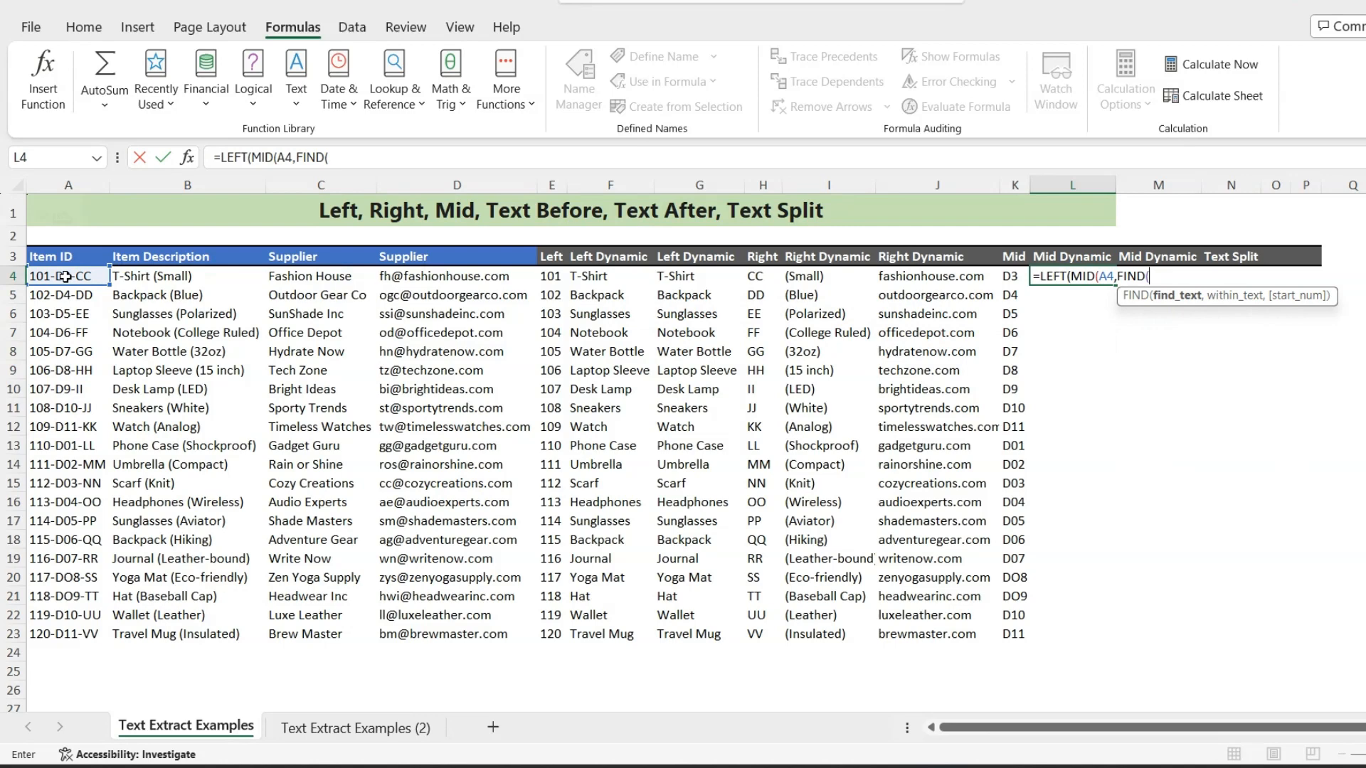
{"action": "type", "text": "\"-\","}
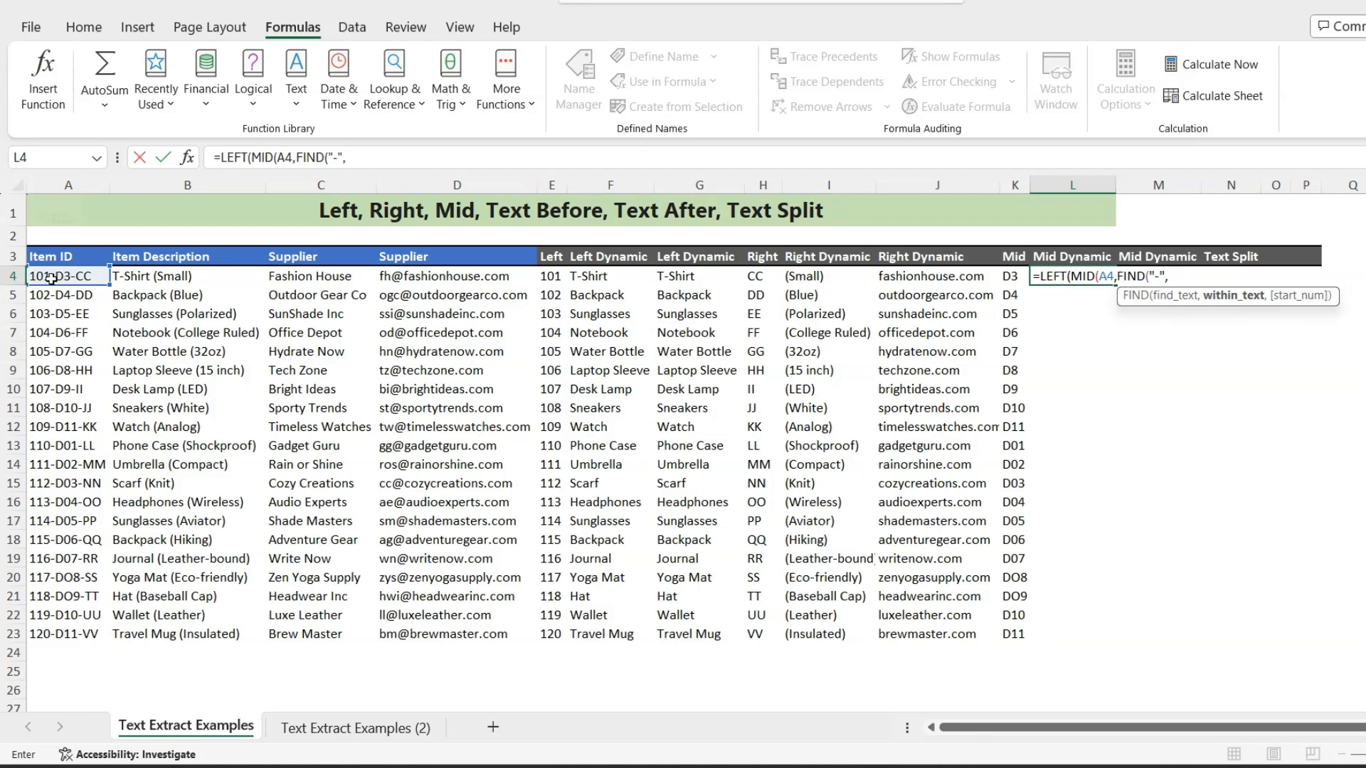
{"action": "left_click", "coordinate": [49, 277]}
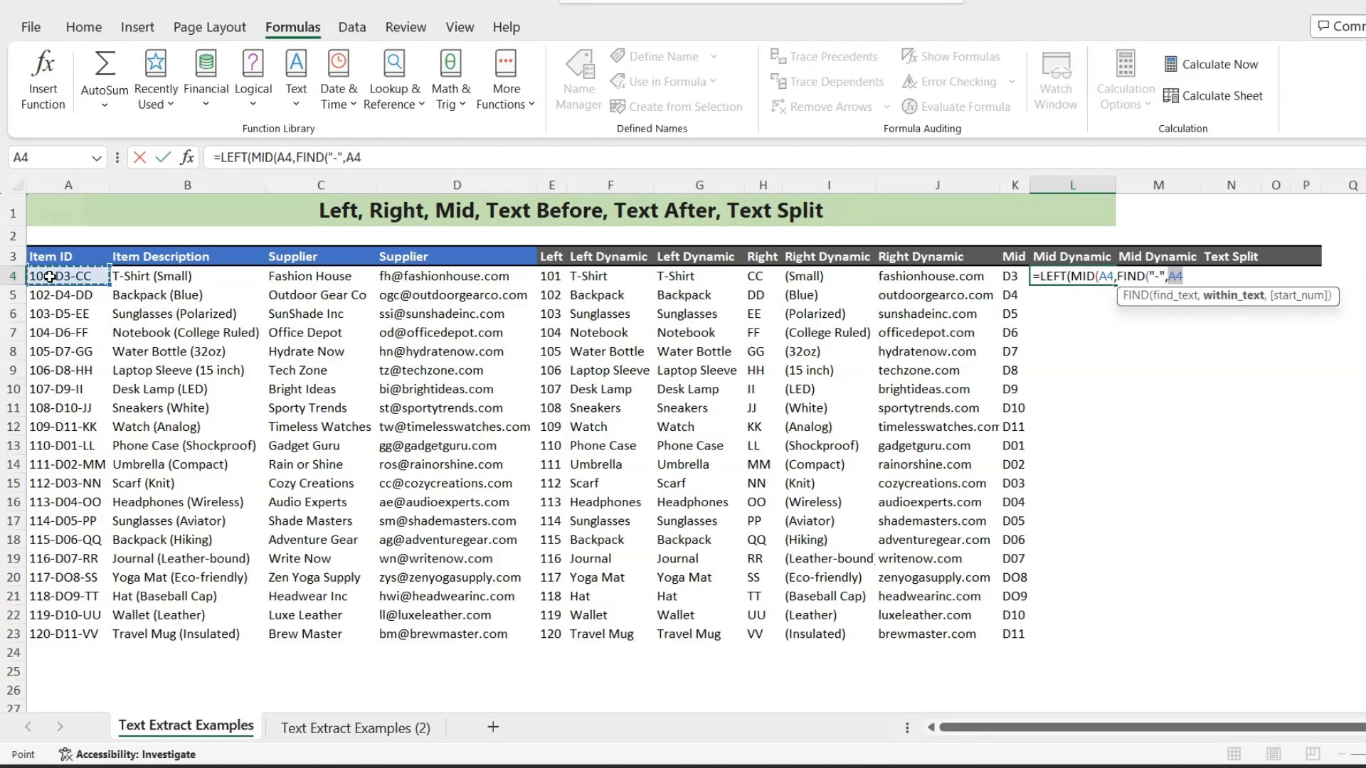
{"action": "type", "text": ")"}
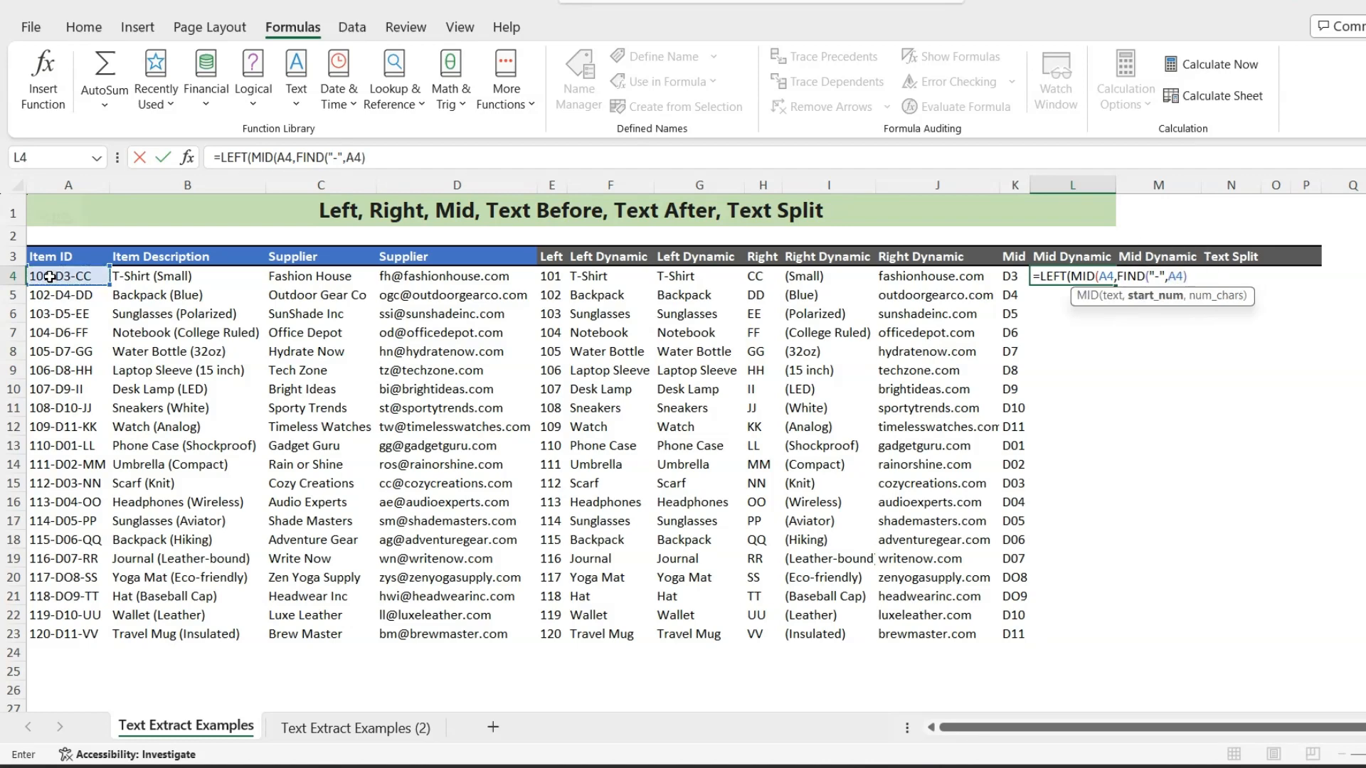
{"action": "type", "text": "+1,"}
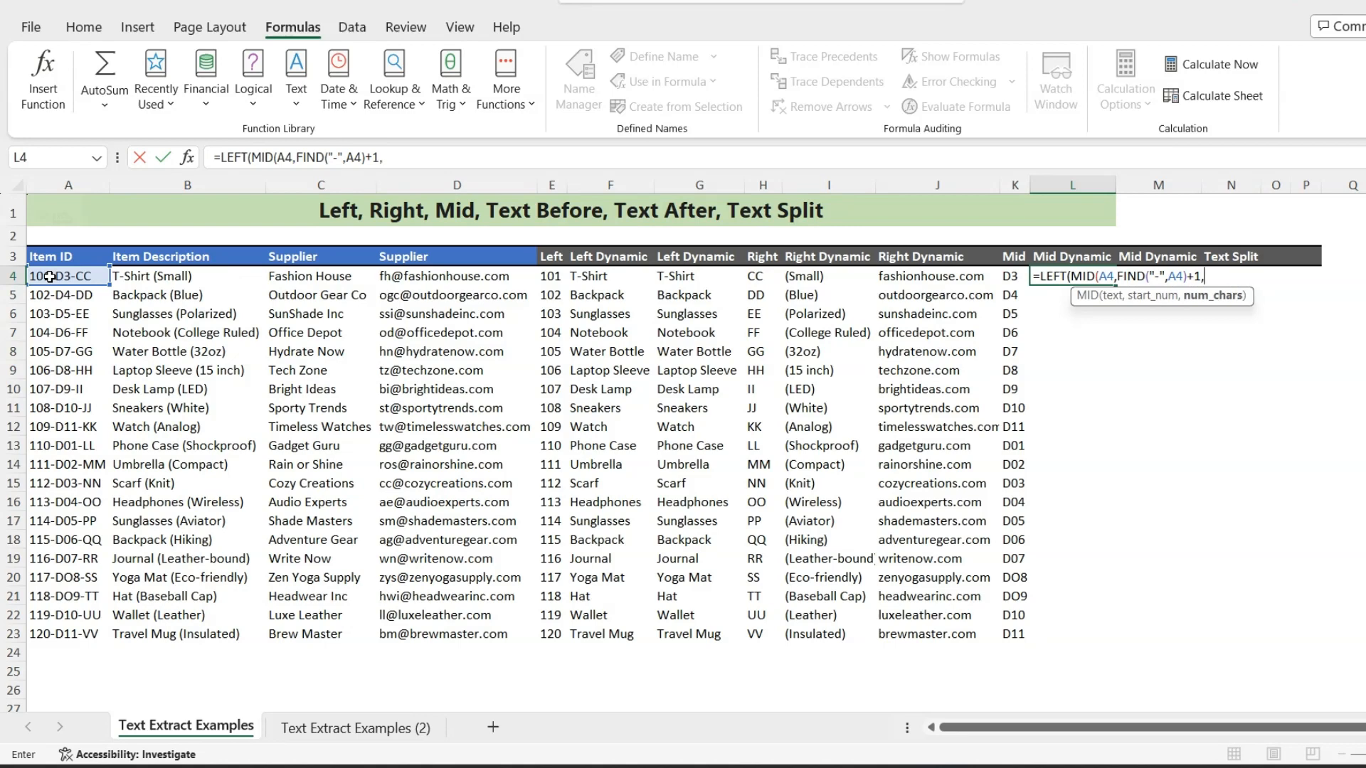
{"action": "type", "text": "l"}
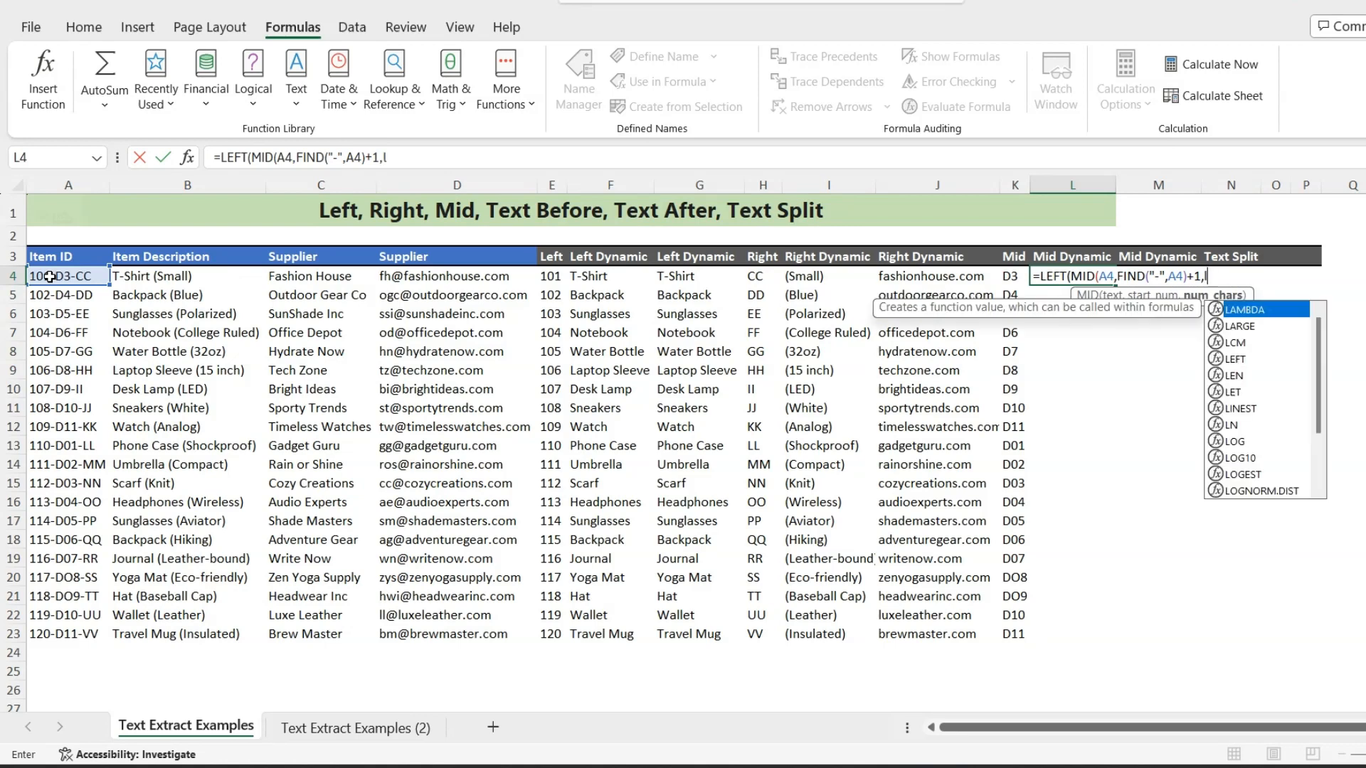
{"action": "type", "text": "en"}
- Complete the MID part of the L4 formula with LEN(A4) as its number of characters
{"action": "key", "text": "Tab"}
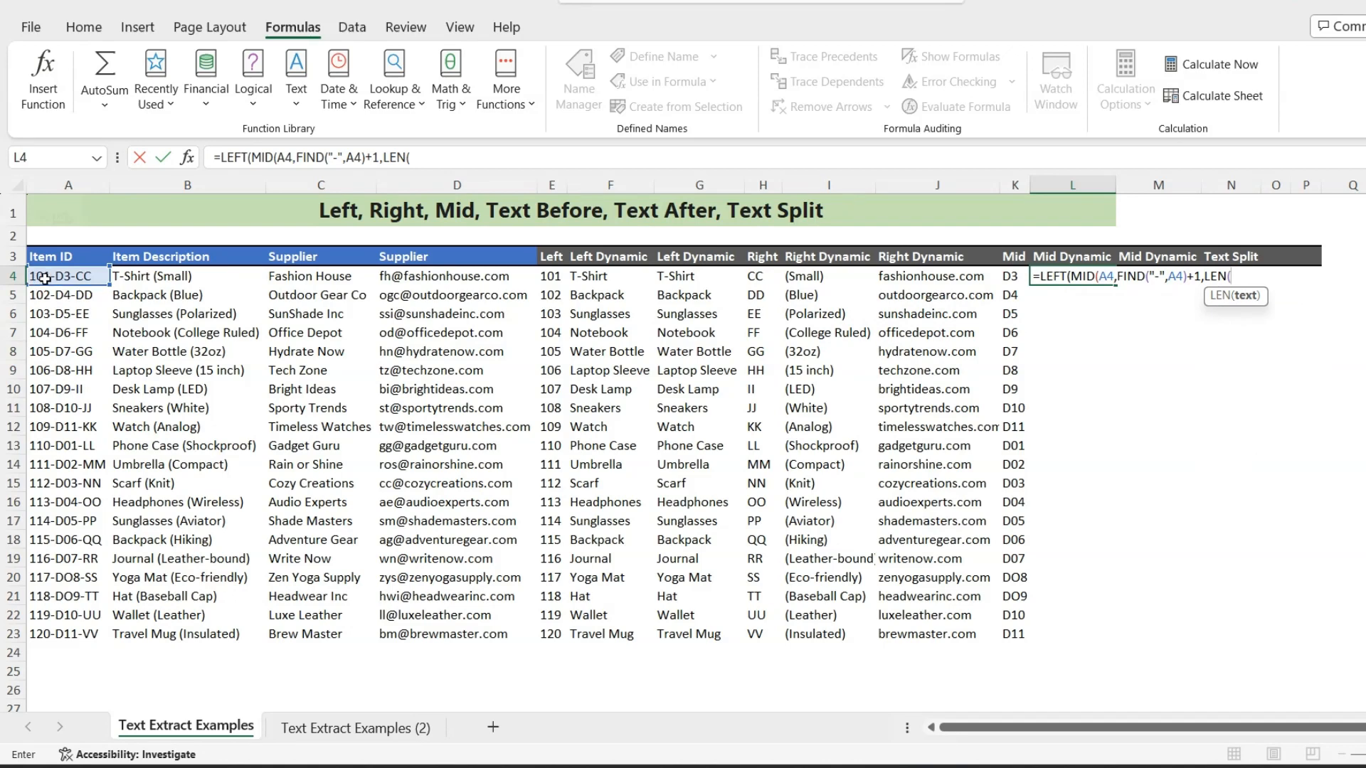
{"action": "left_click", "coordinate": [47, 276]}
{"action": "type", "text": "))"}
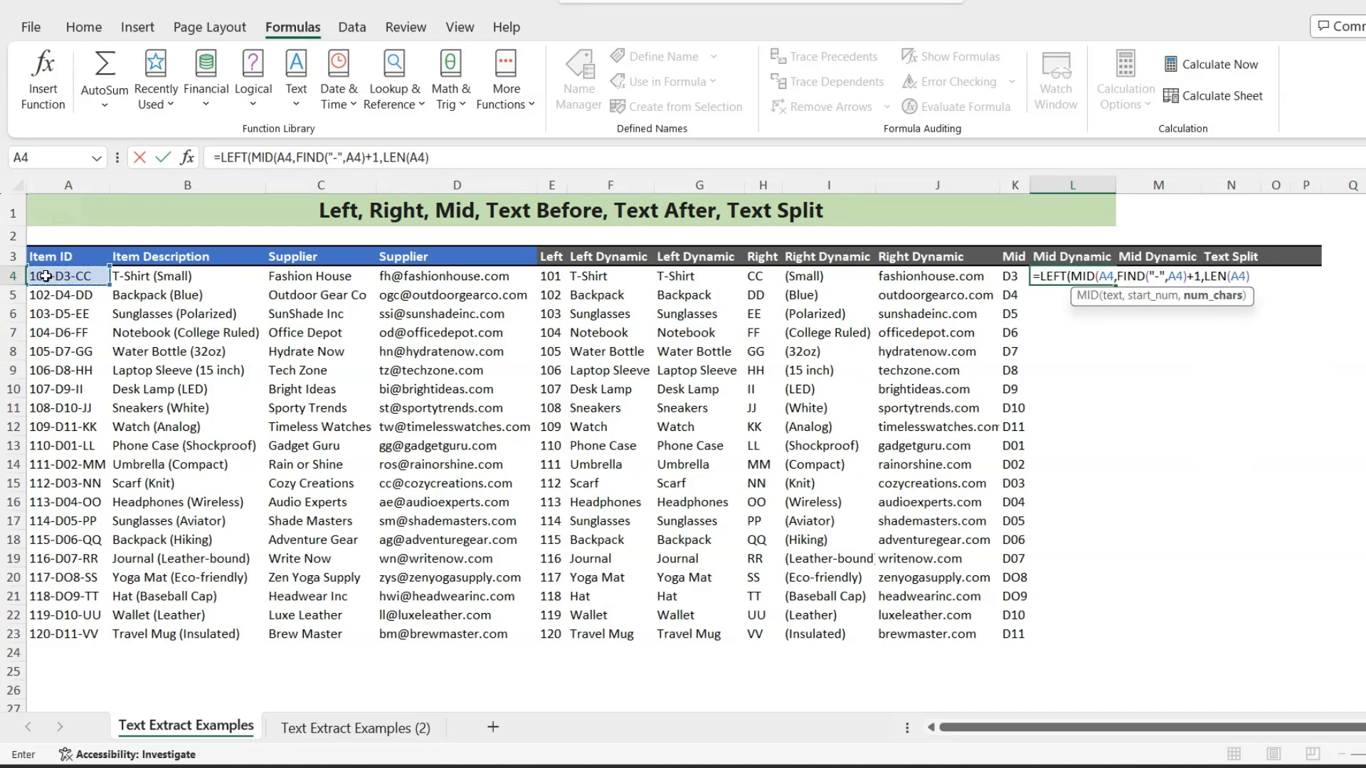
{"action": "type", "text": ","}
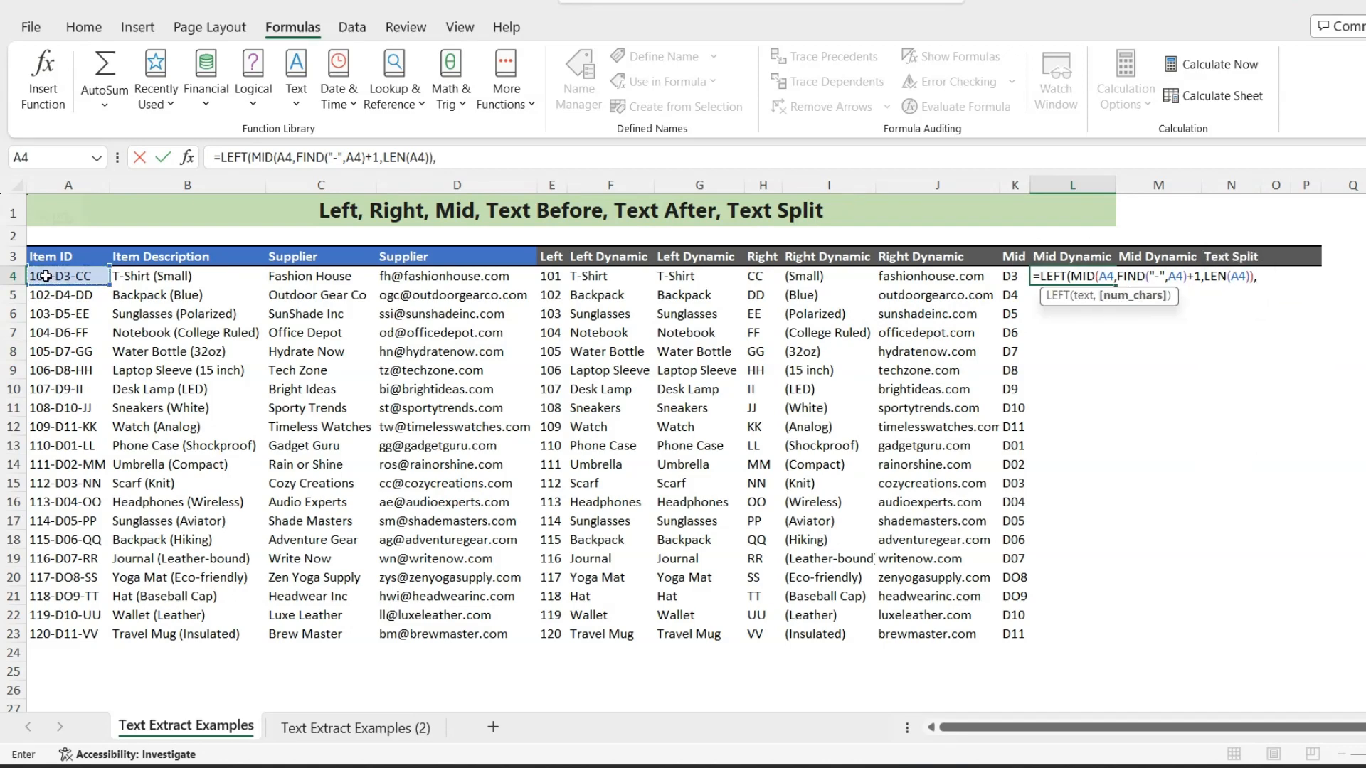
{"action": "type", "text": "FIND("}
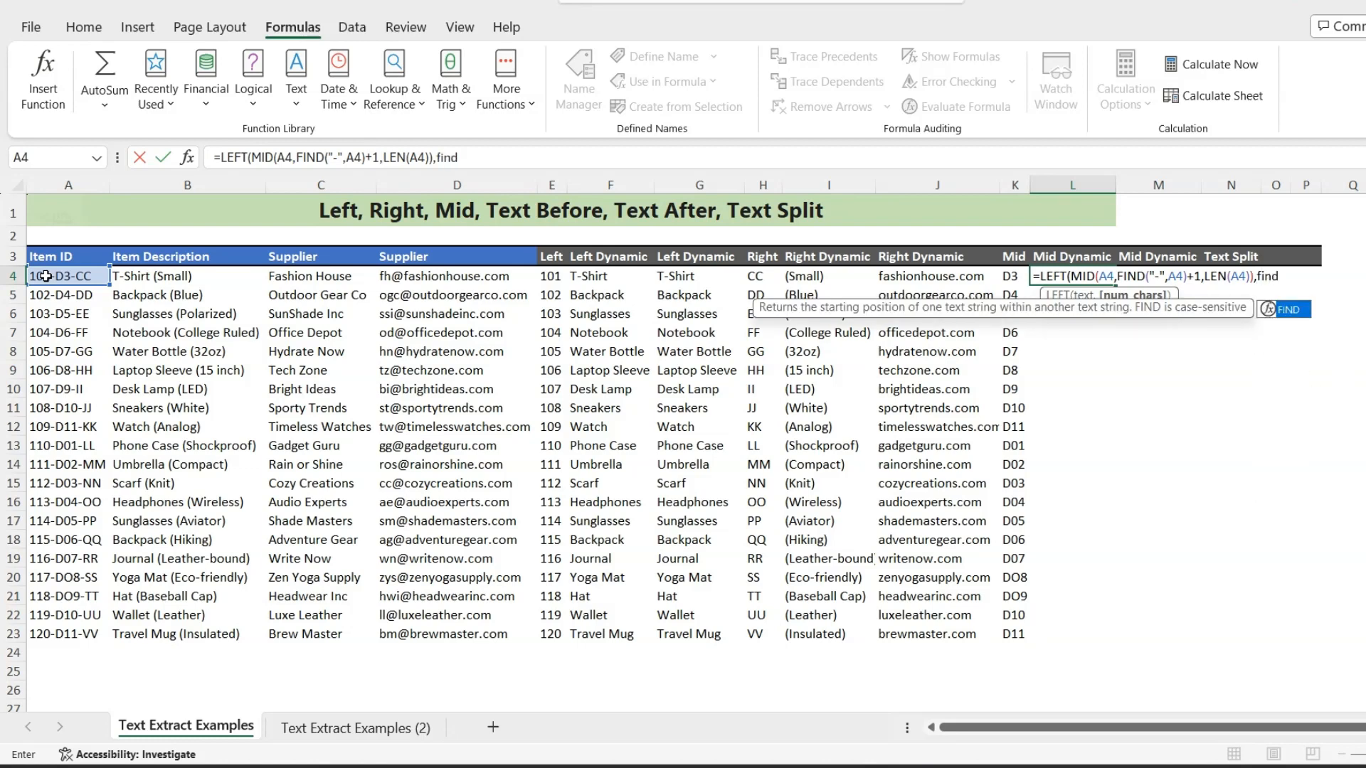
{"action": "type", "text": "\""}
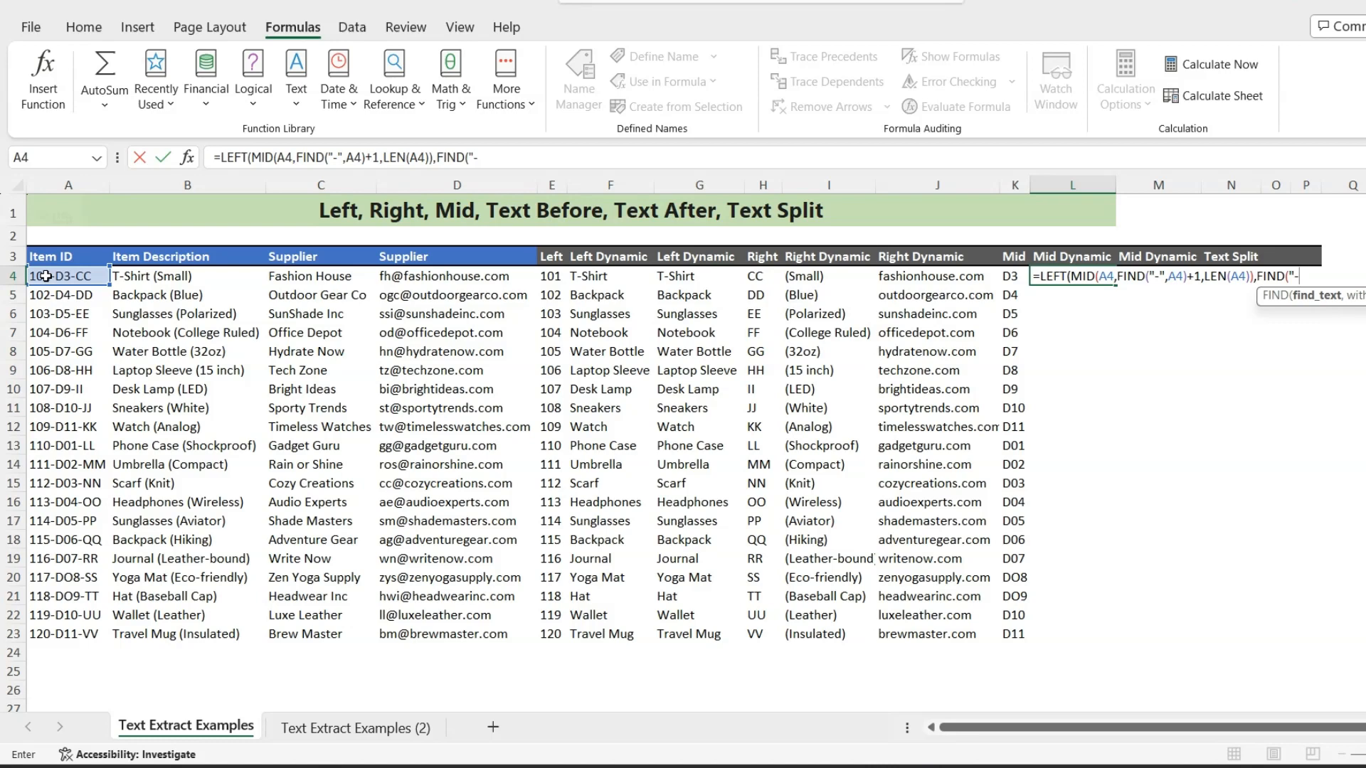
{"action": "type", "text": "-\",mid"}
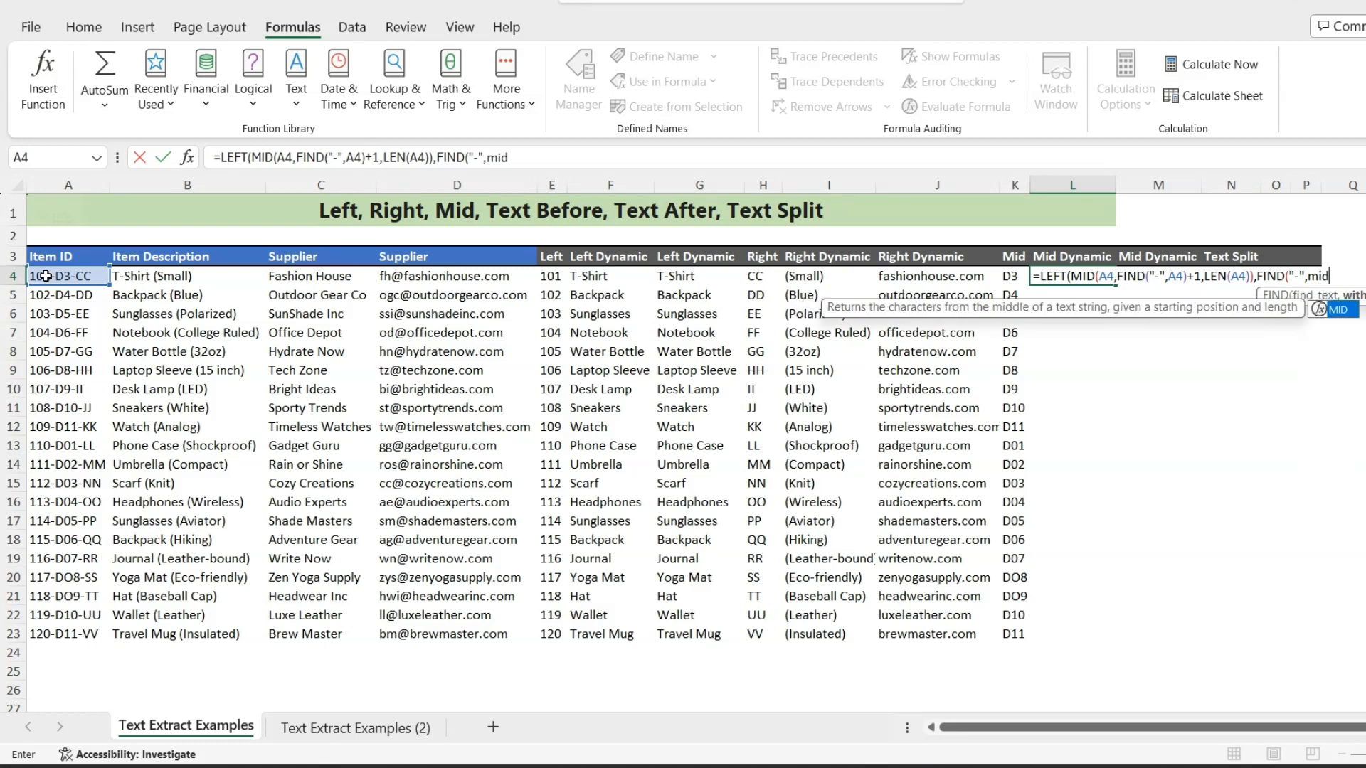
- Continue the L4 formula with FIND("-",MID(A4, as LEFT's number of characters, to search the extracted text for the next hyphen
{"action": "key", "text": "Tab"}
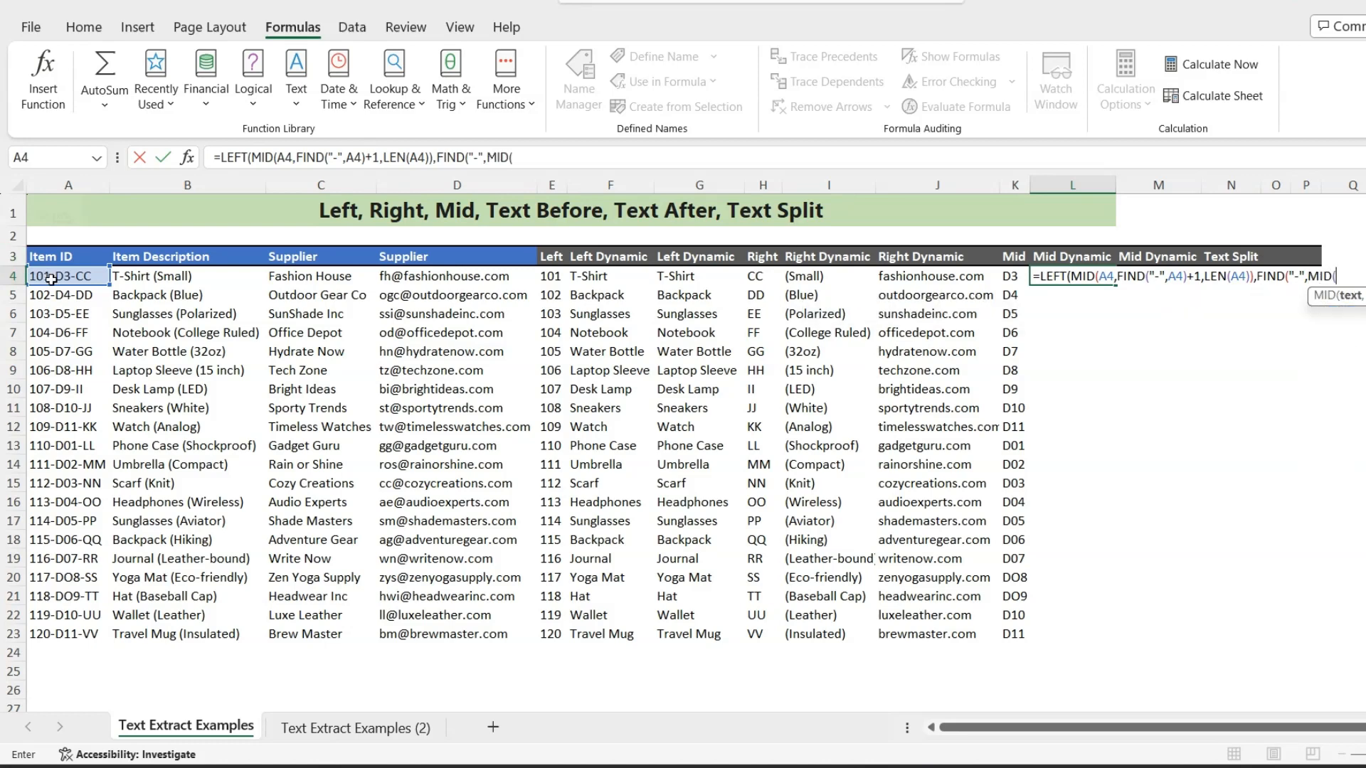
{"action": "left_click", "coordinate": [51, 278]}
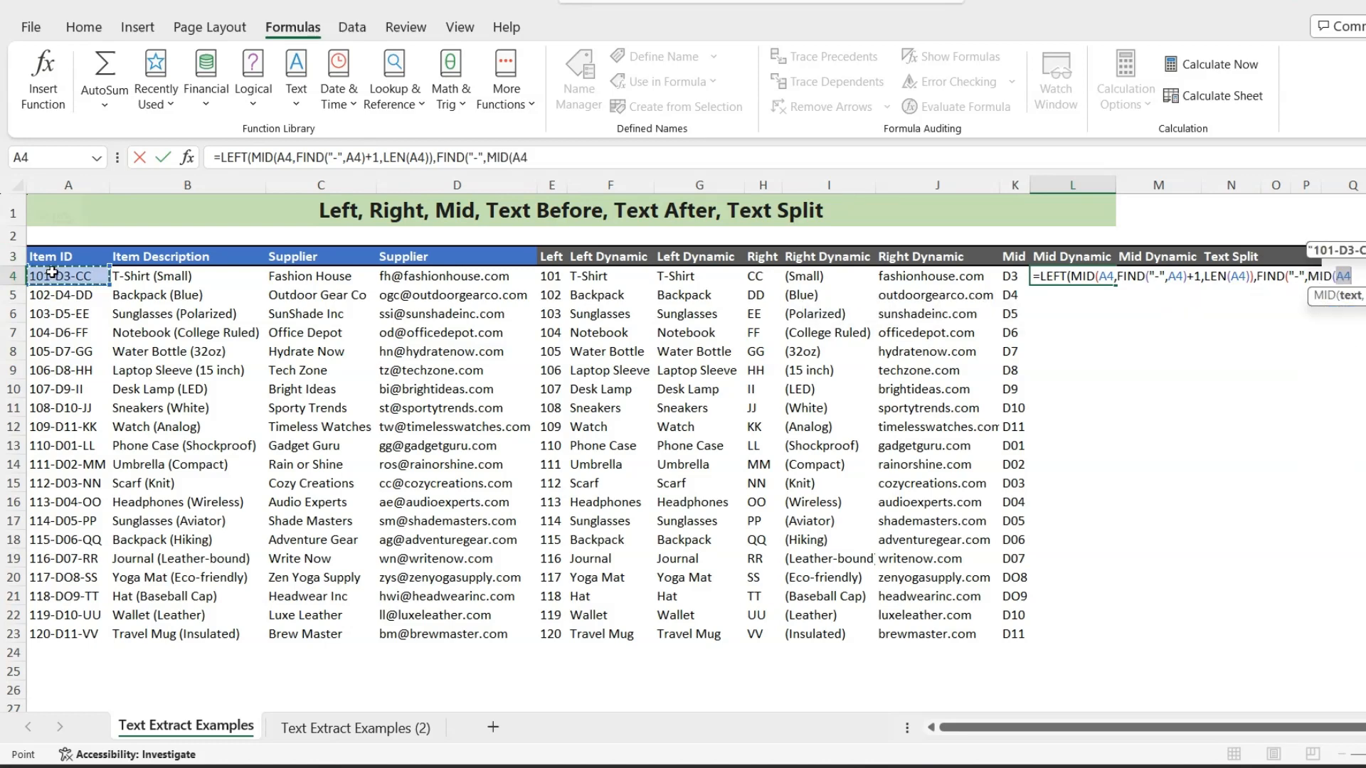
{"action": "type", "text": ","}
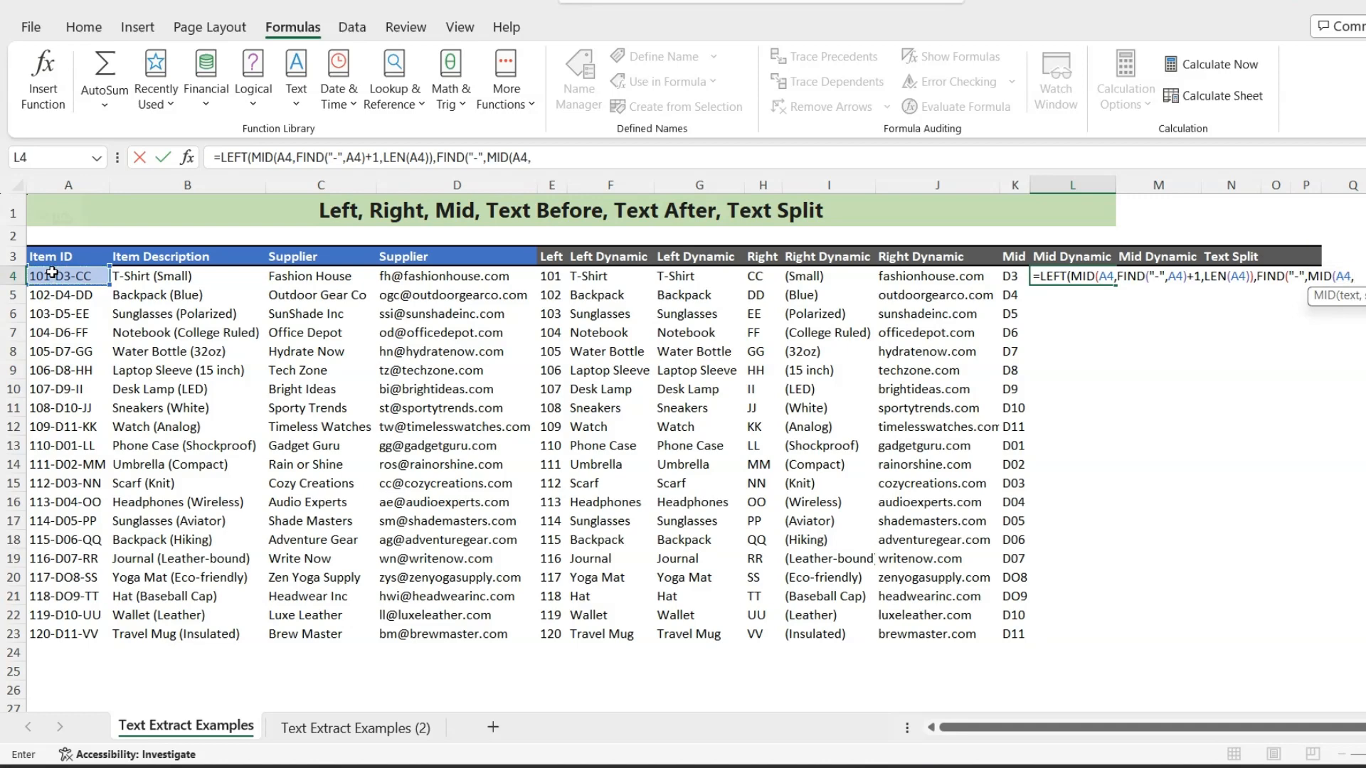
{"action": "type", "text": "find"}
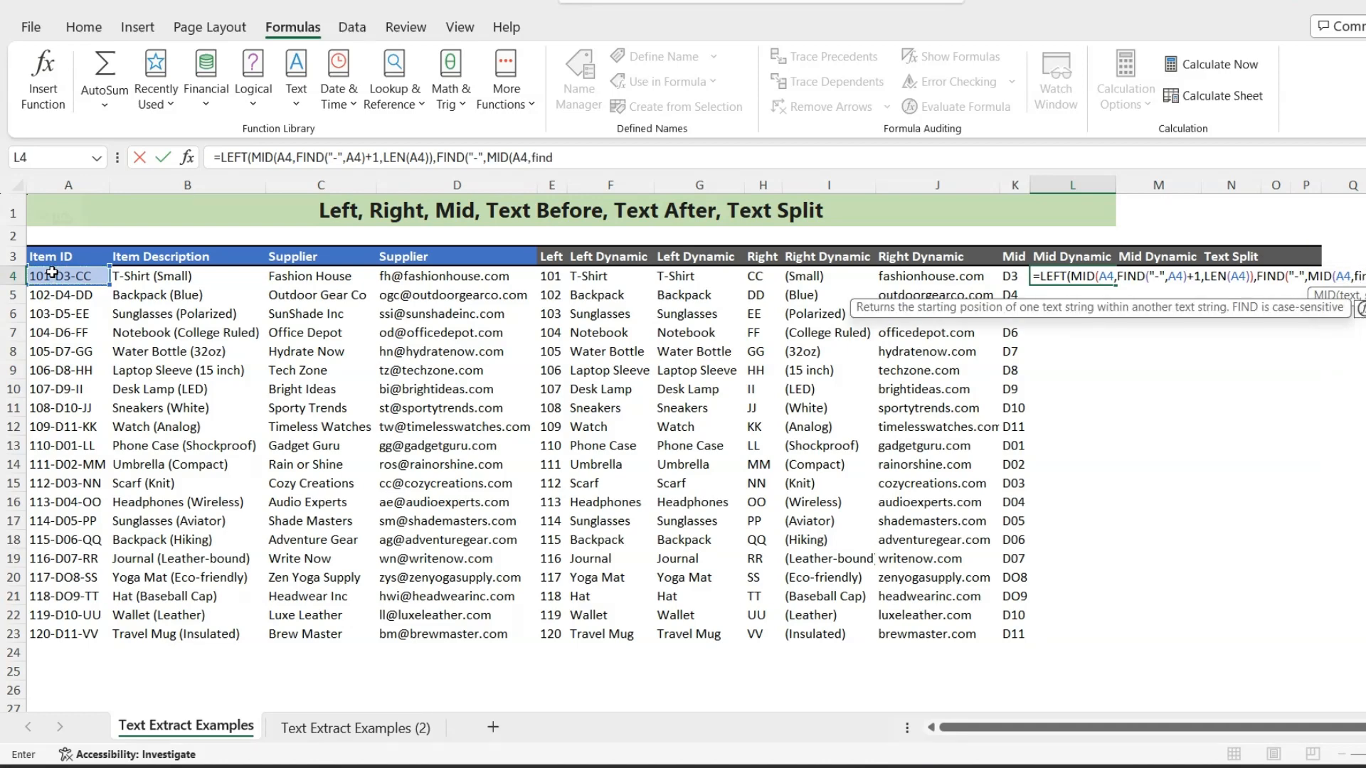
- Complete the nested MID in the L4 formula with FIND("-",A4)+1 as its start and LEN(A4) as its length
{"action": "key", "text": "Tab"}
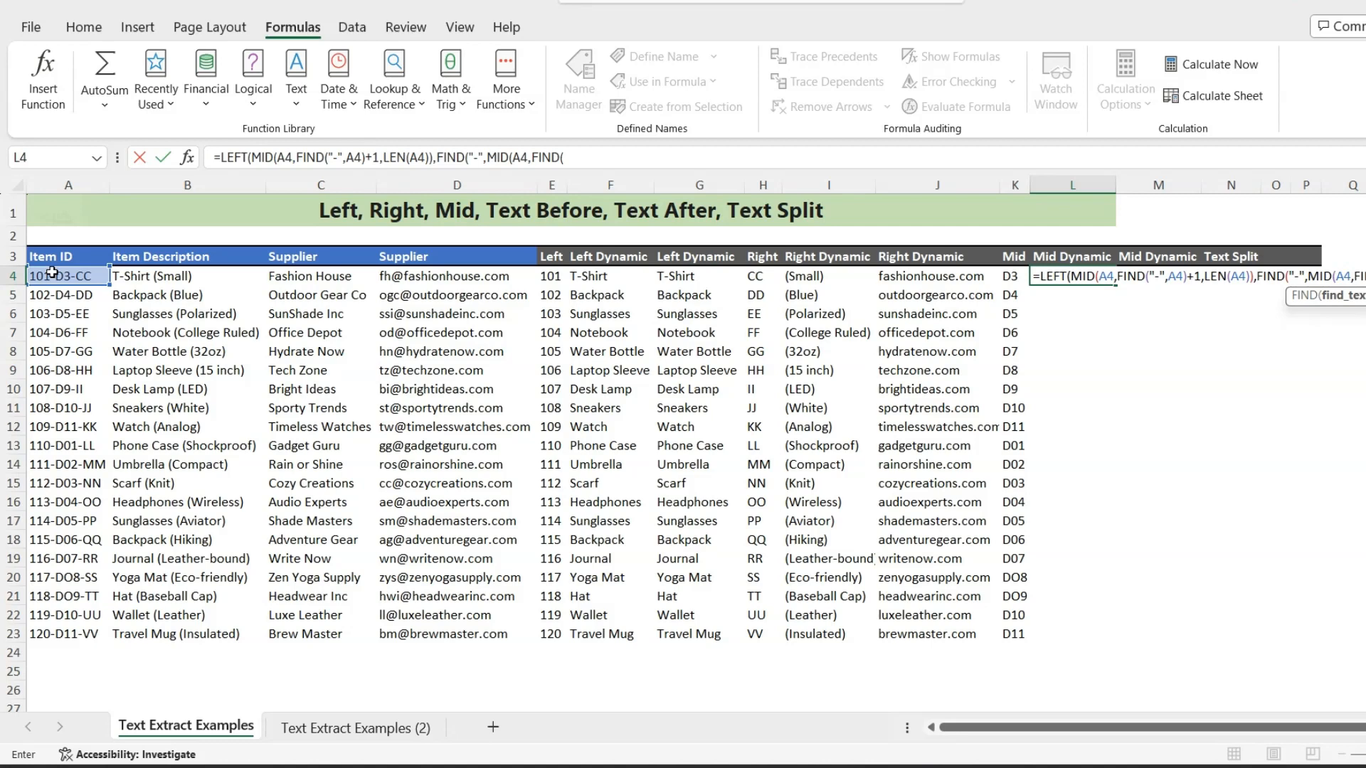
{"action": "type", "text": "\"-\","}
{"action": "left_click", "coordinate": [52, 273]}
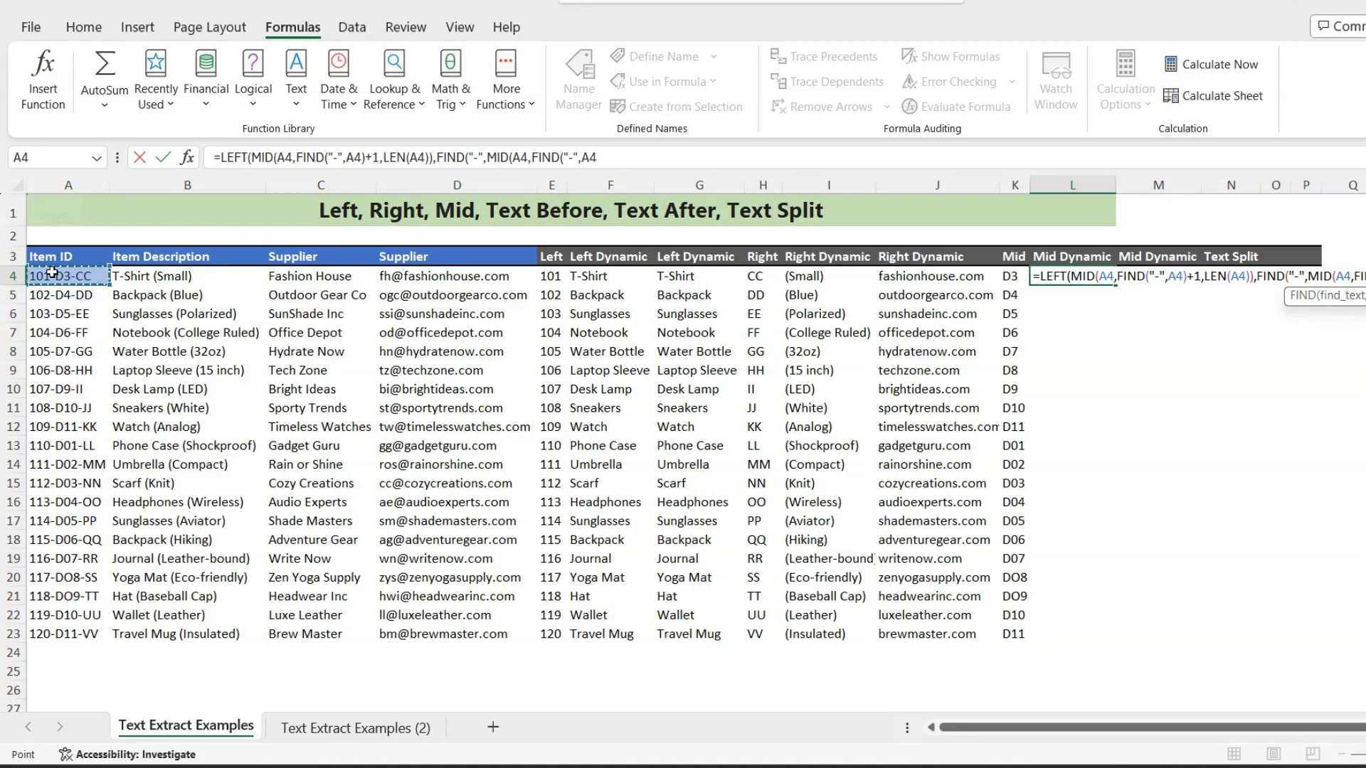
{"action": "type", "text": ")+1"}
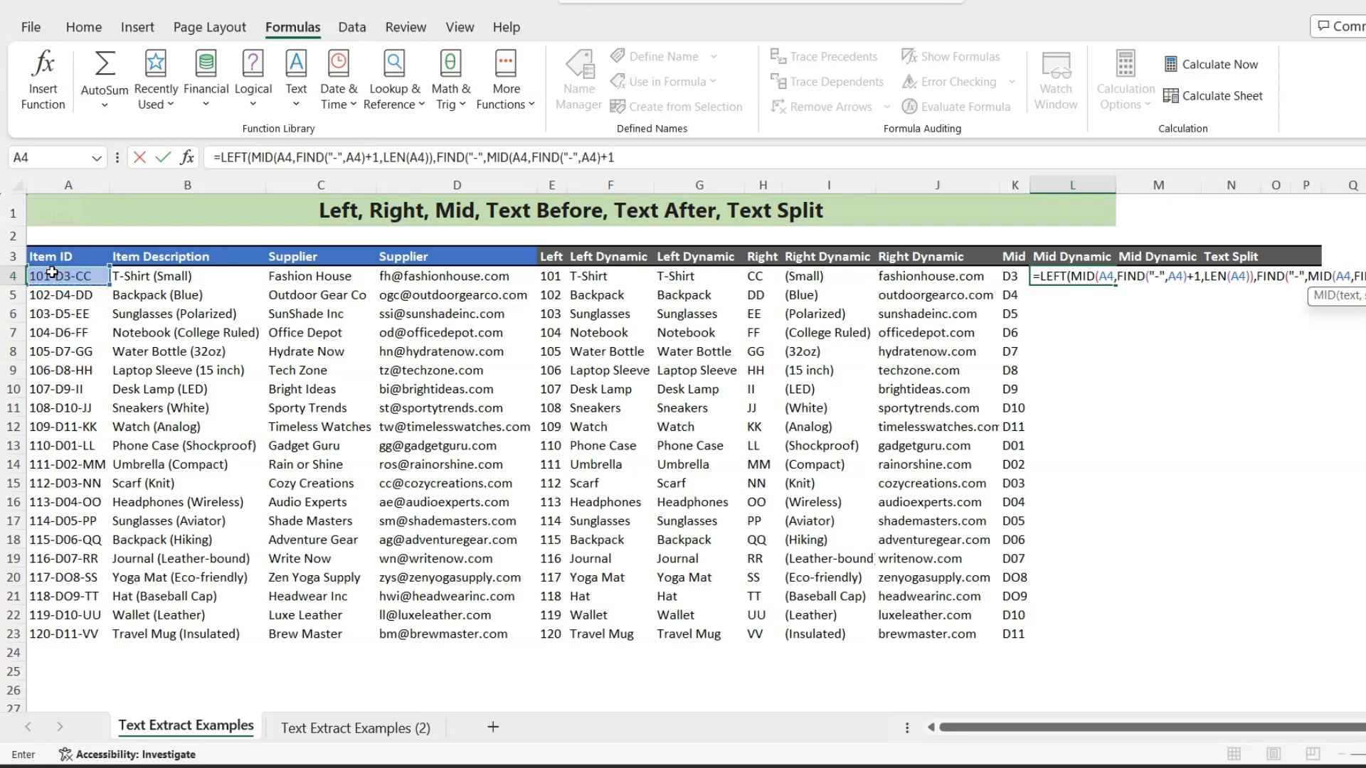
{"action": "type", "text": ",LEN("}
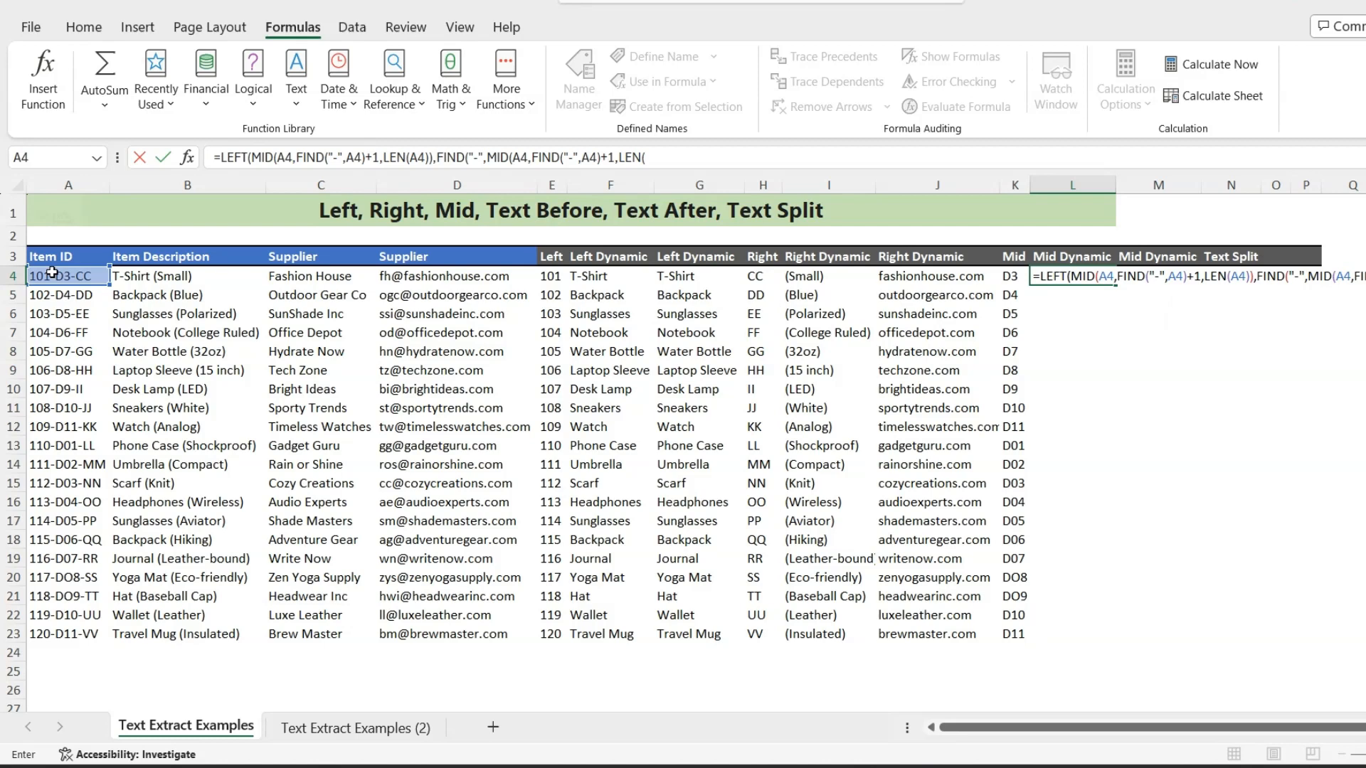
{"action": "left_click", "coordinate": [51, 273]}
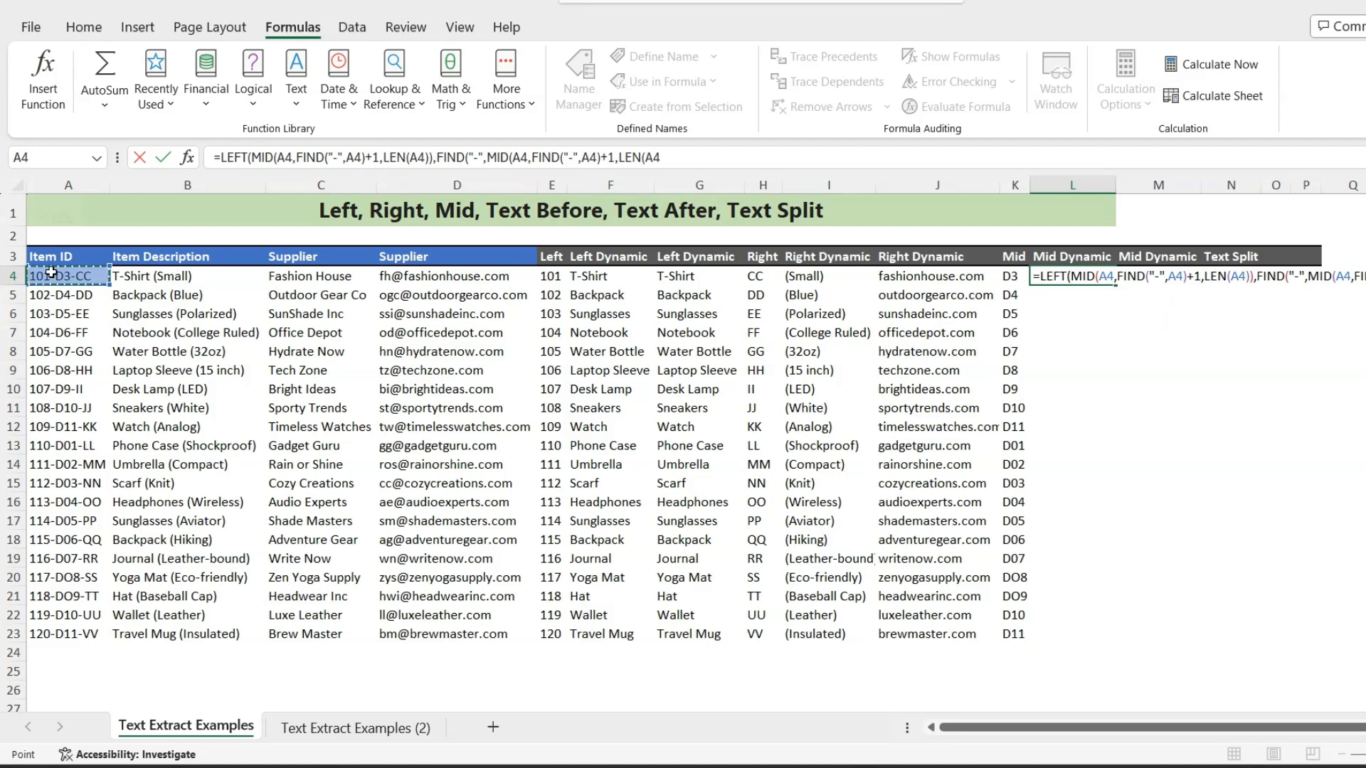
{"action": "type", "text": "))"}
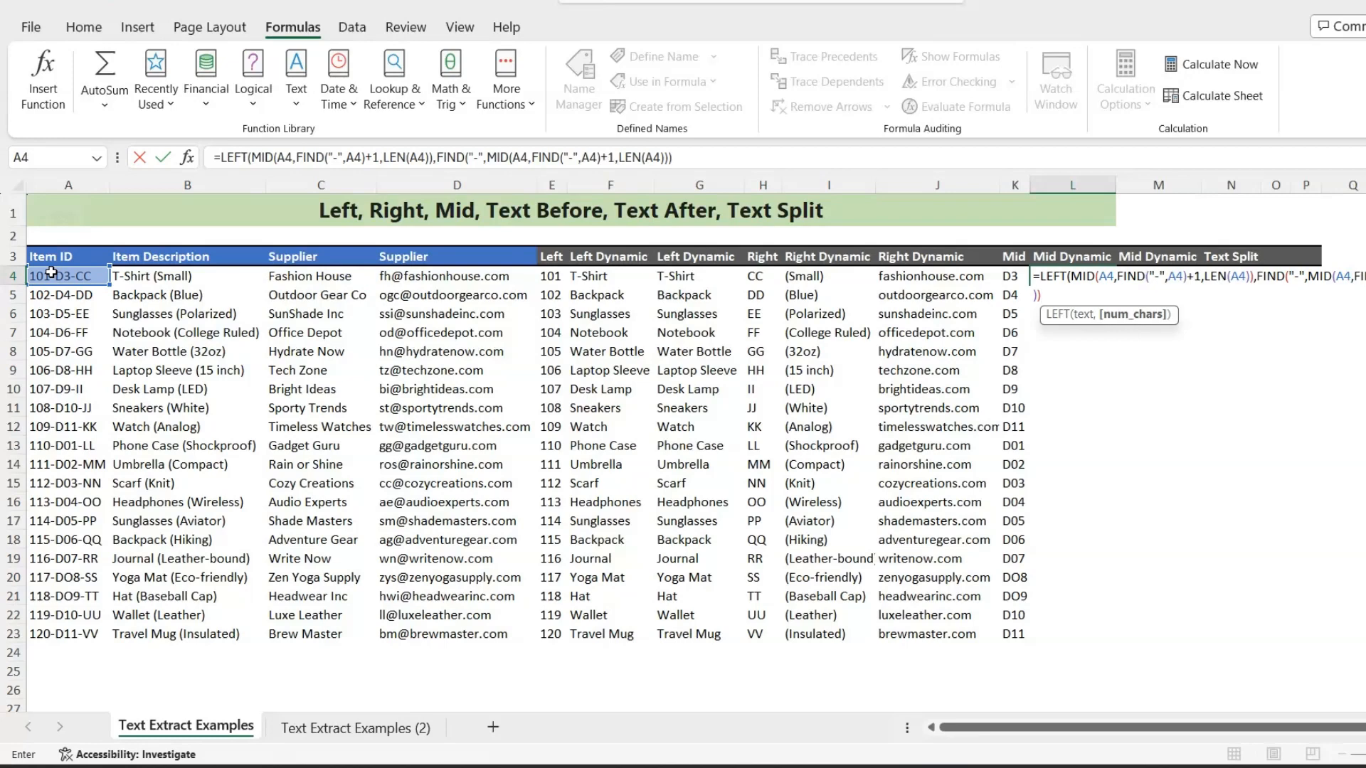
{"action": "type", "text": "-1"}
- Subtract 1 from the outer FIND result, close and enter the L4 formula, and fill it down to L23
{"action": "key", "text": "Return"}
{"action": "key", "text": "Up"}
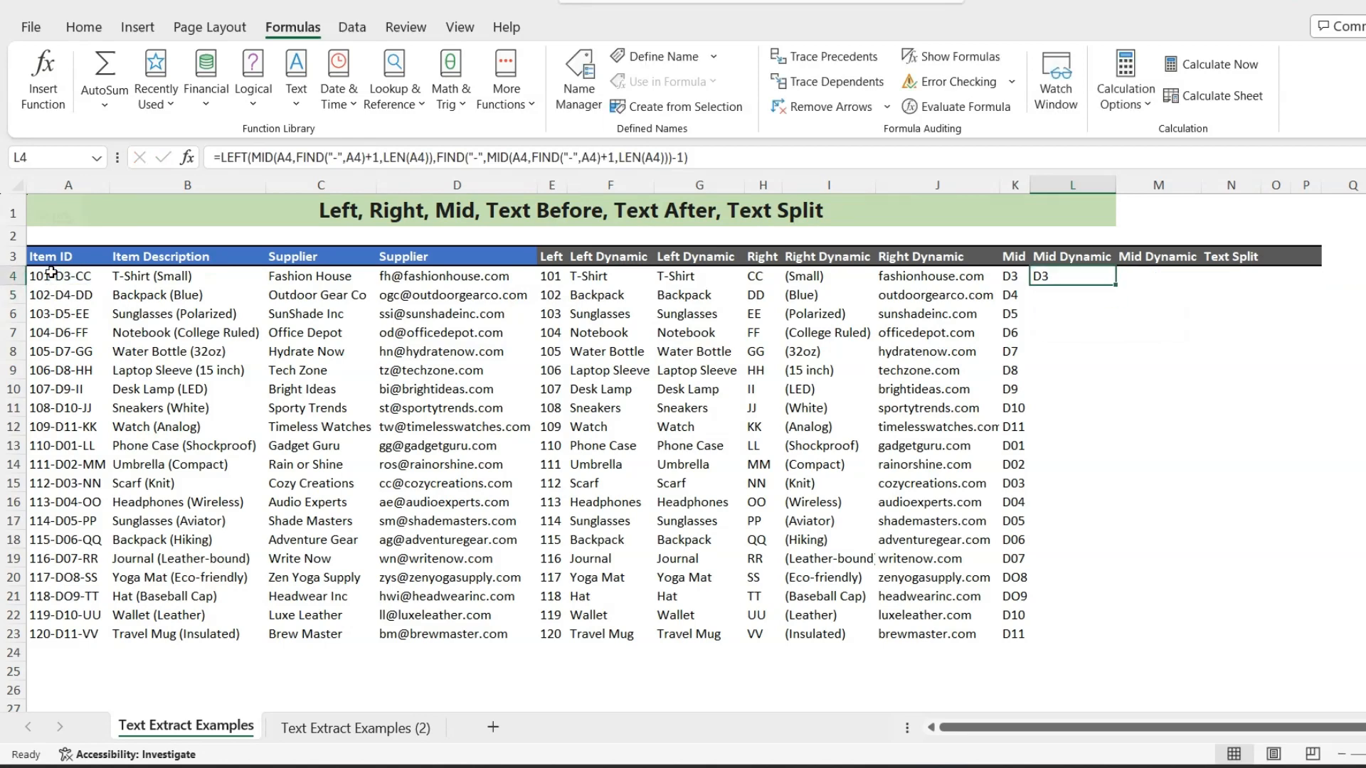
{"action": "left_click_drag", "start_coordinate": [1119, 283], "coordinate": [1057, 637]}
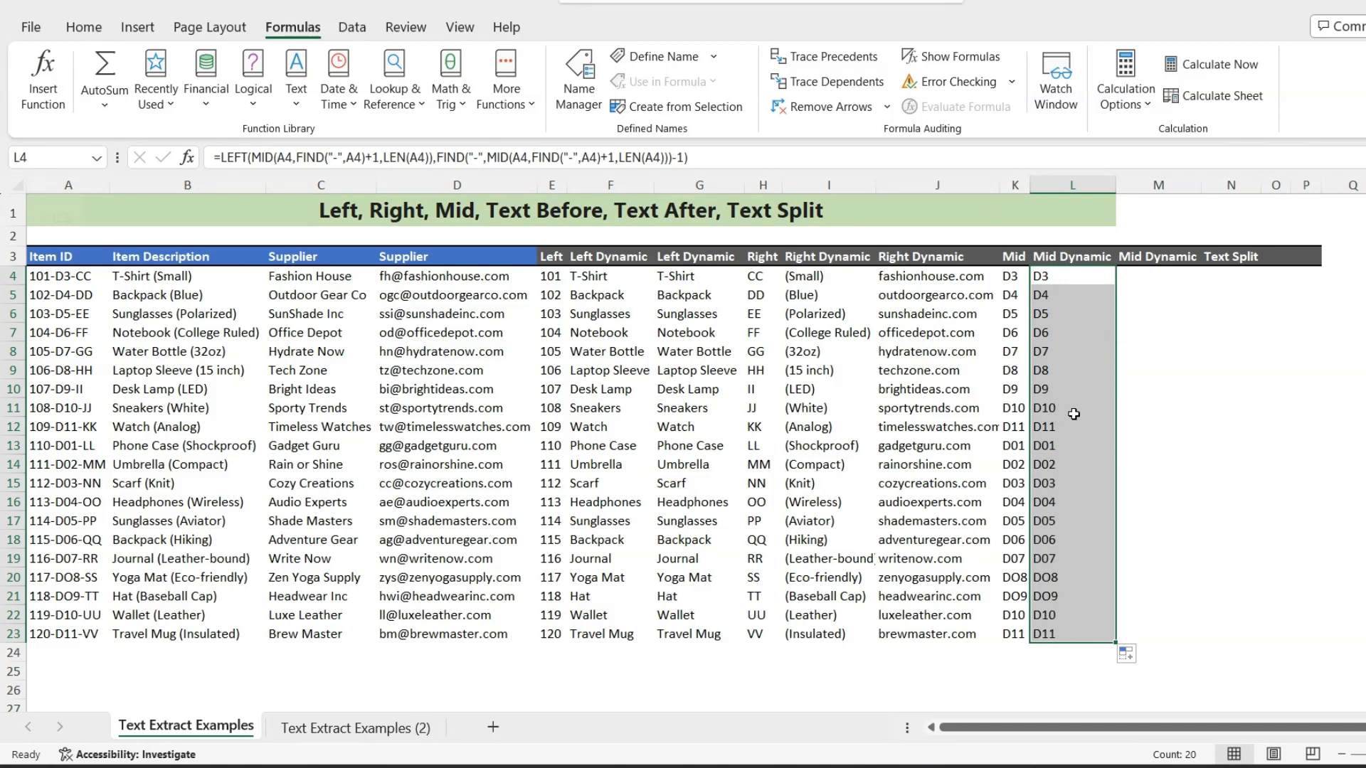
{"action": "left_click", "coordinate": [1062, 278]}
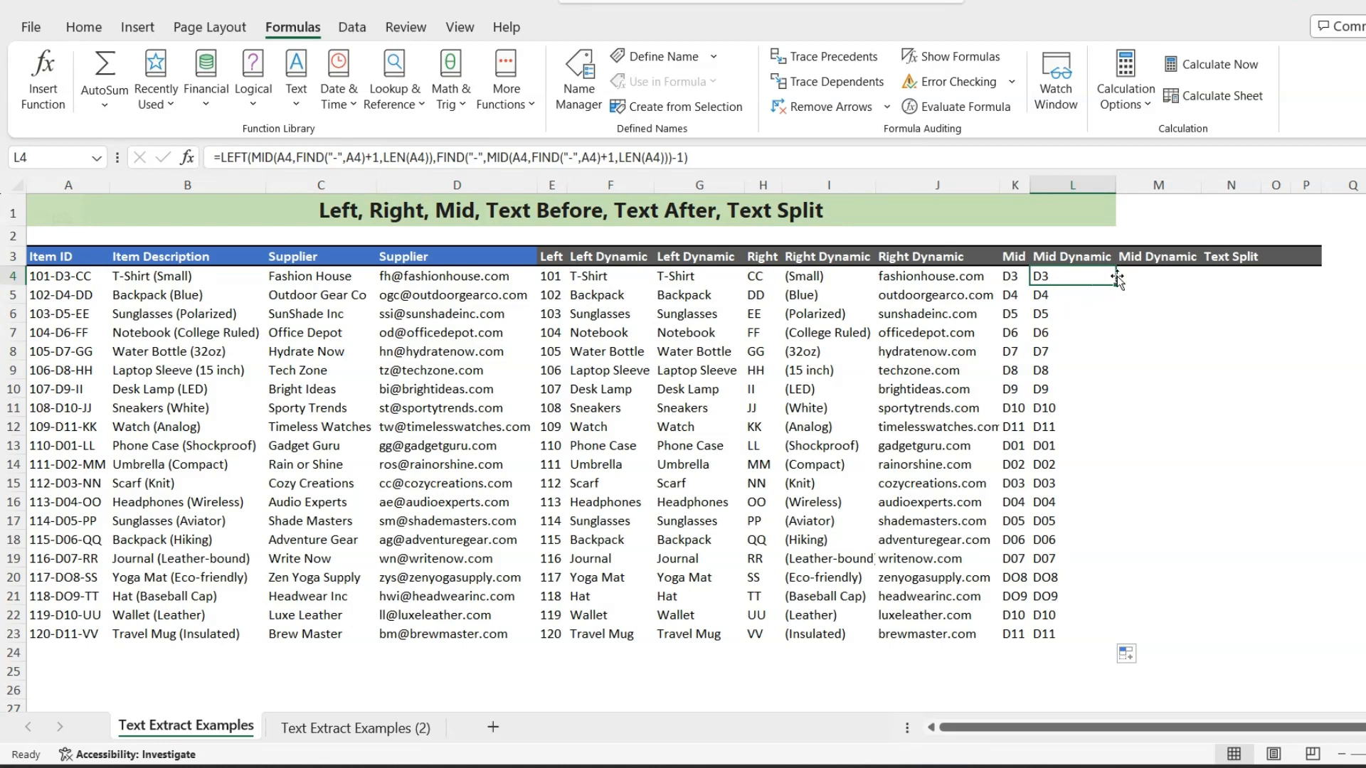
- Begin the M4 formula with TEXTAFTER nested inside TEXTBEFORE, as =TEXTBEFORE(TEXTAFTER(
{"action": "left_click", "coordinate": [1140, 276]}
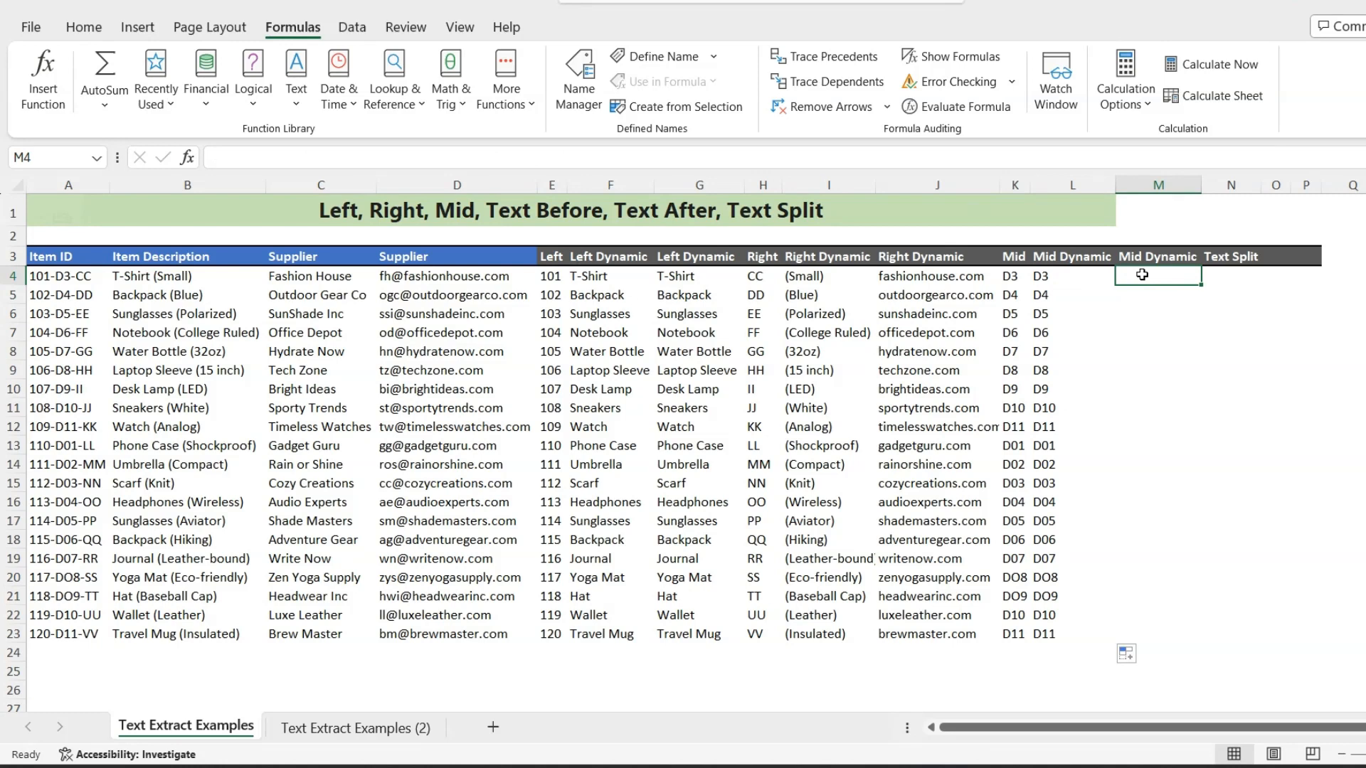
{"action": "type", "text": "=text"}
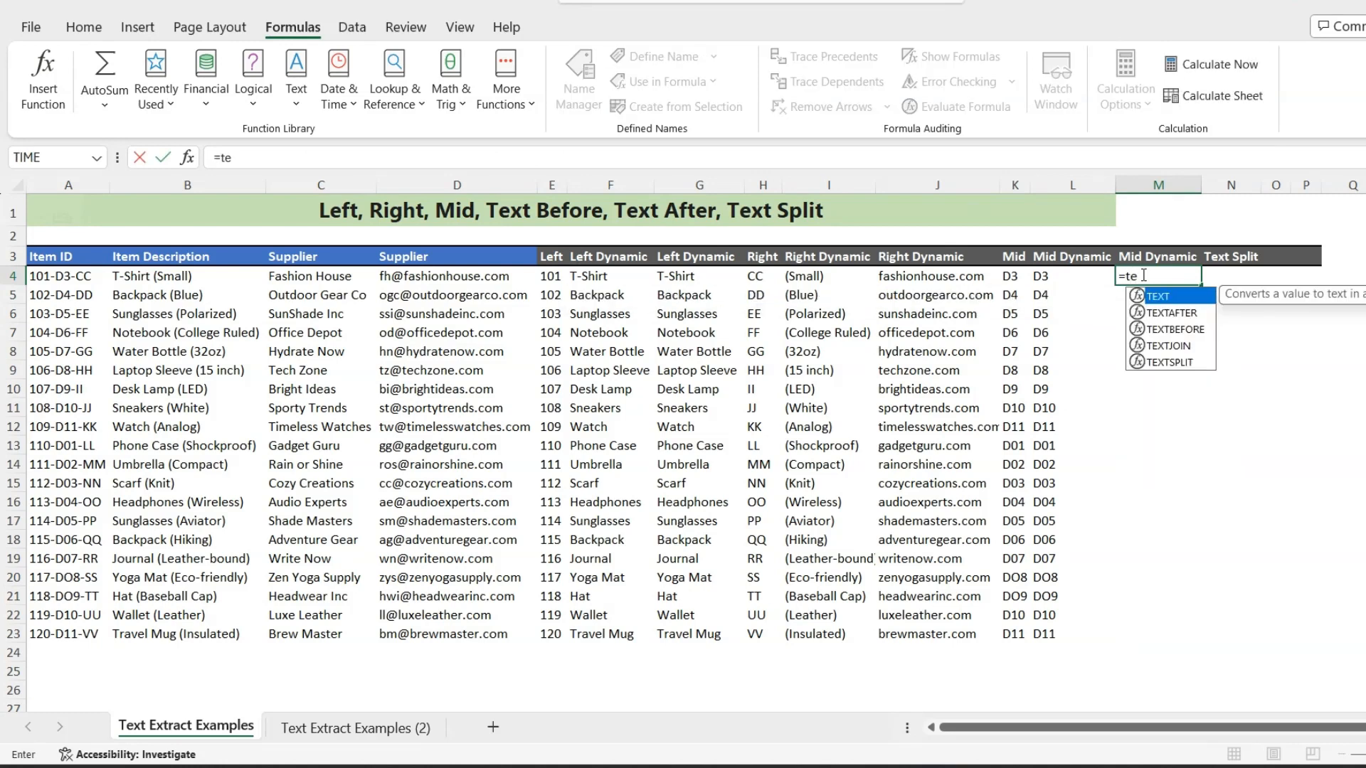
{"action": "key", "text": "Down"}
{"action": "key", "text": "Down"}
{"action": "key", "text": "Tab"}
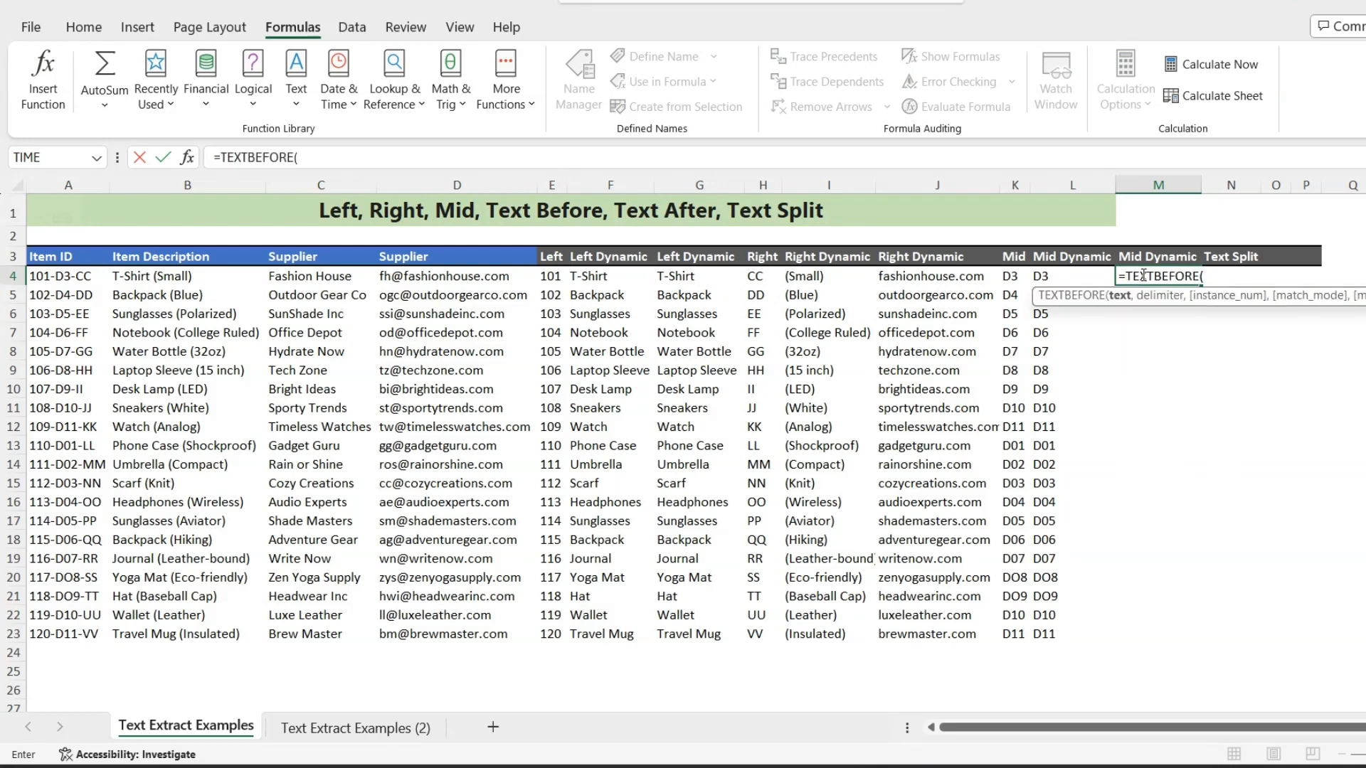
{"action": "type", "text": "tex"}
{"action": "key", "text": "Down"}
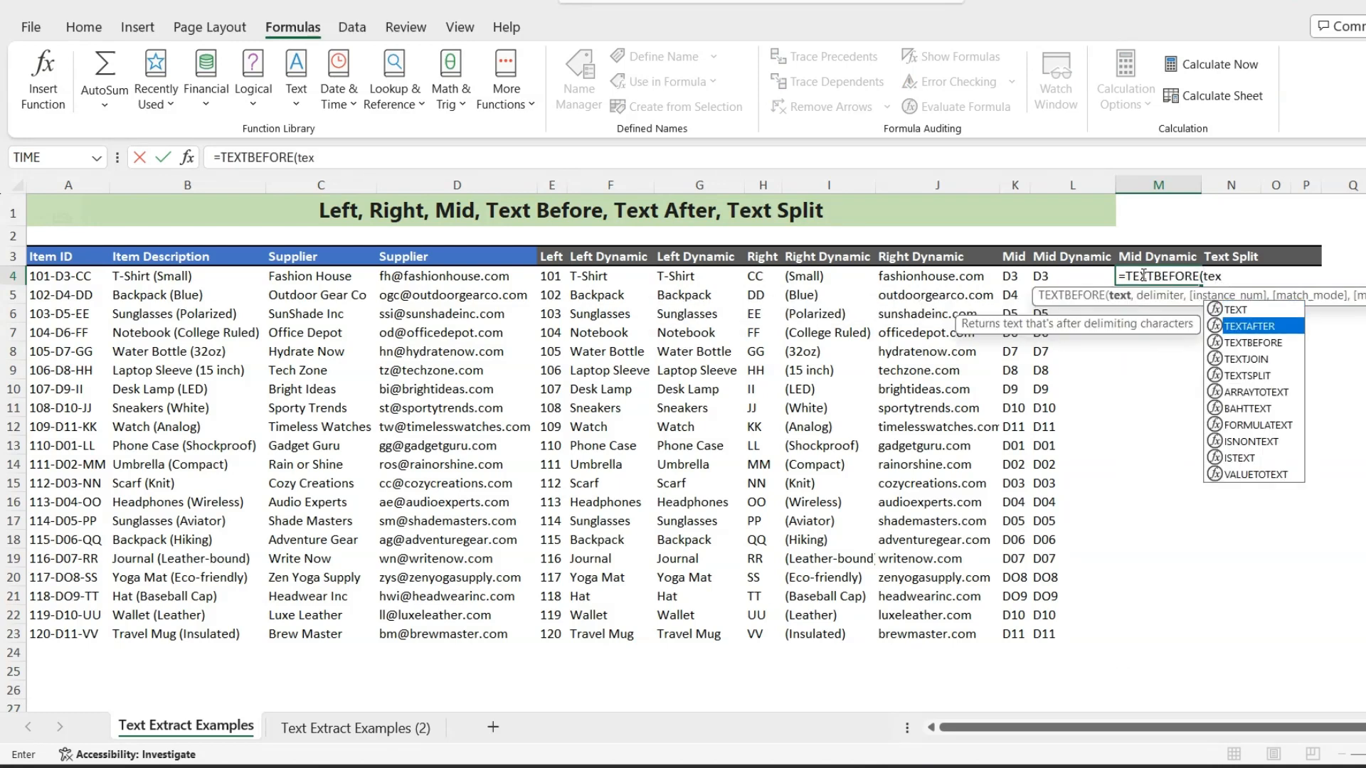
{"action": "key", "text": "Tab"}
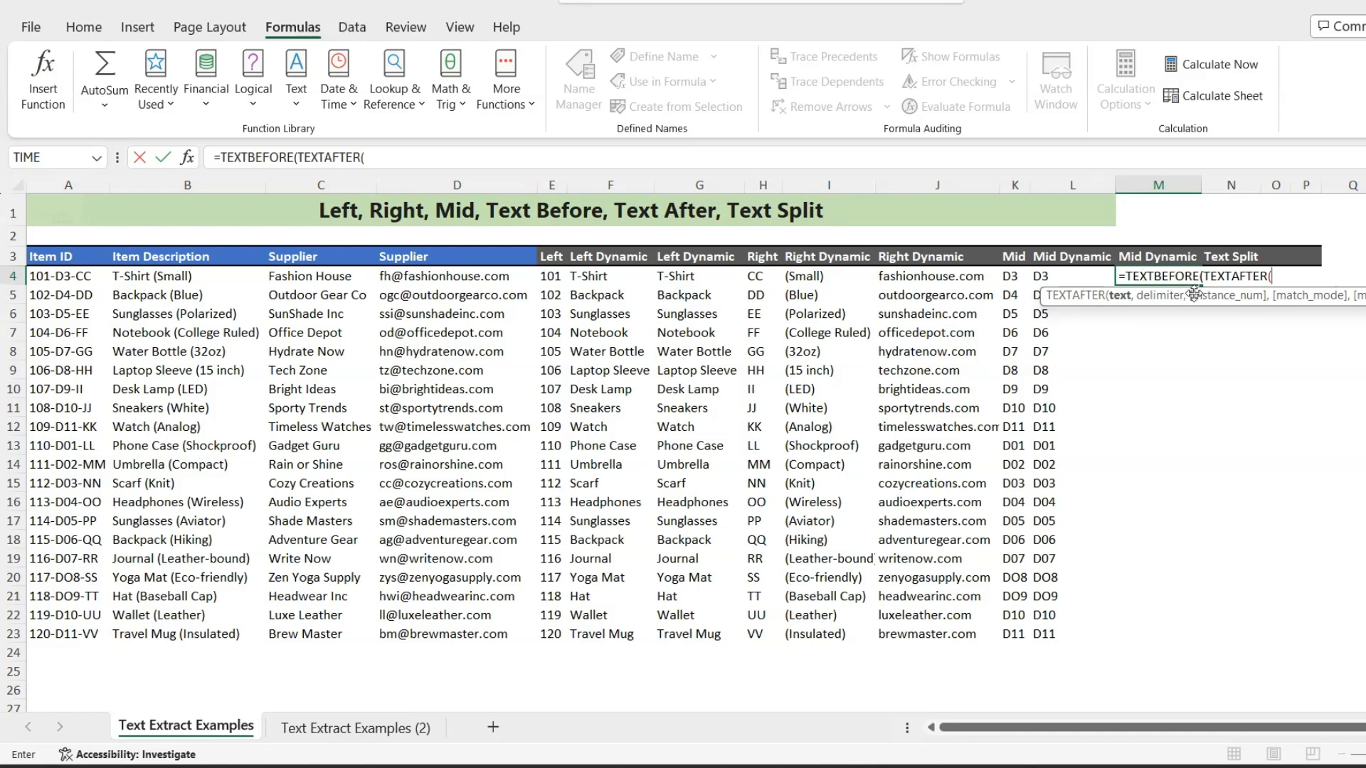
- Complete the M4 formula as =TEXTBEFORE(TEXTAFTER(A4,"-"),"-") and fill it down to M23
{"action": "left_click", "coordinate": [56, 279]}
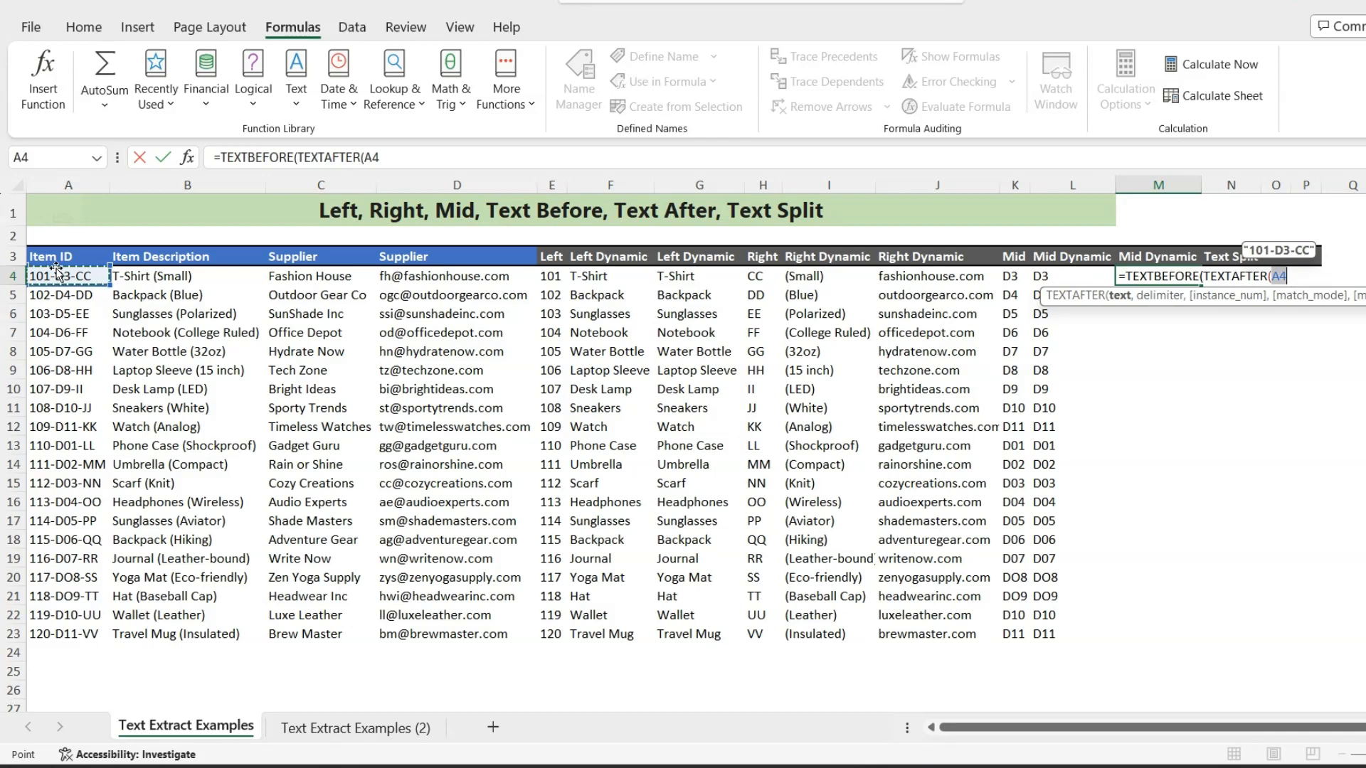
{"action": "type", "text": ",\""}
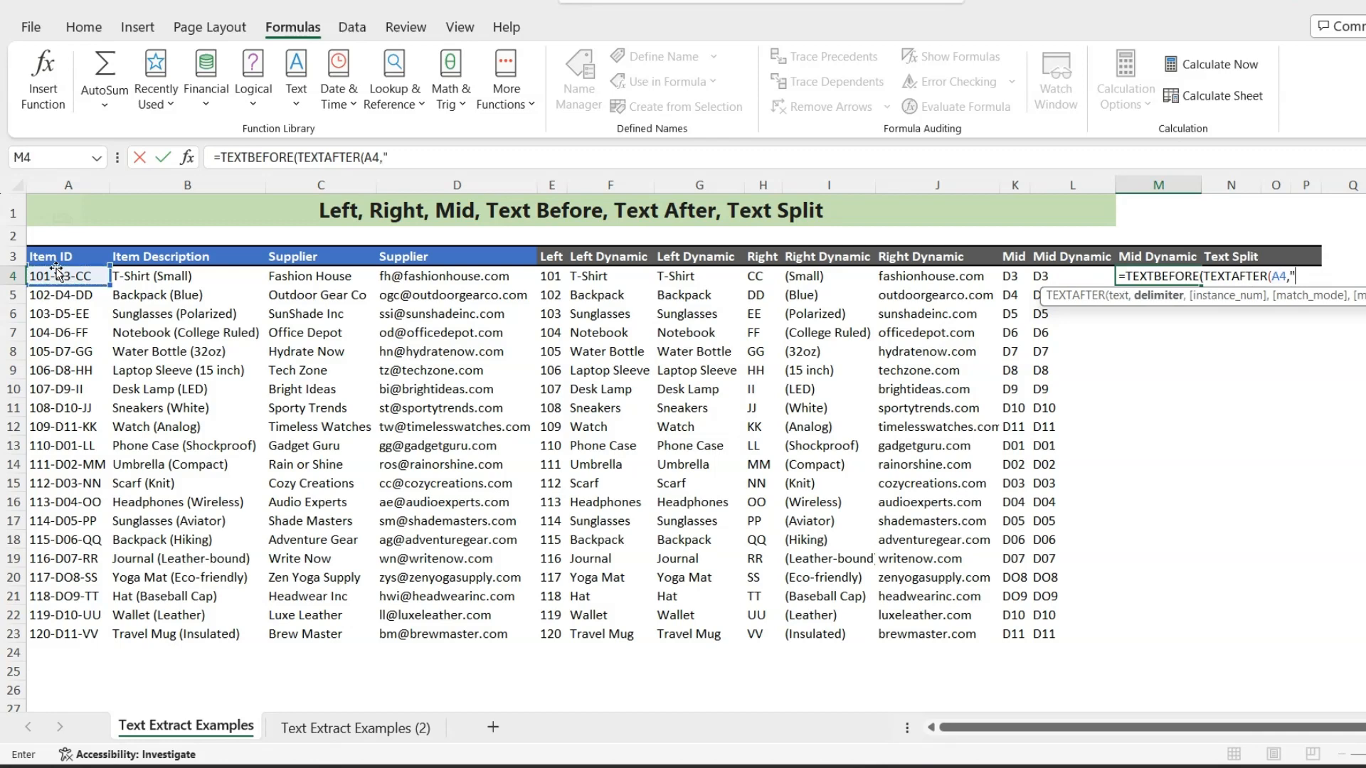
{"action": "type", "text": "-\")"}
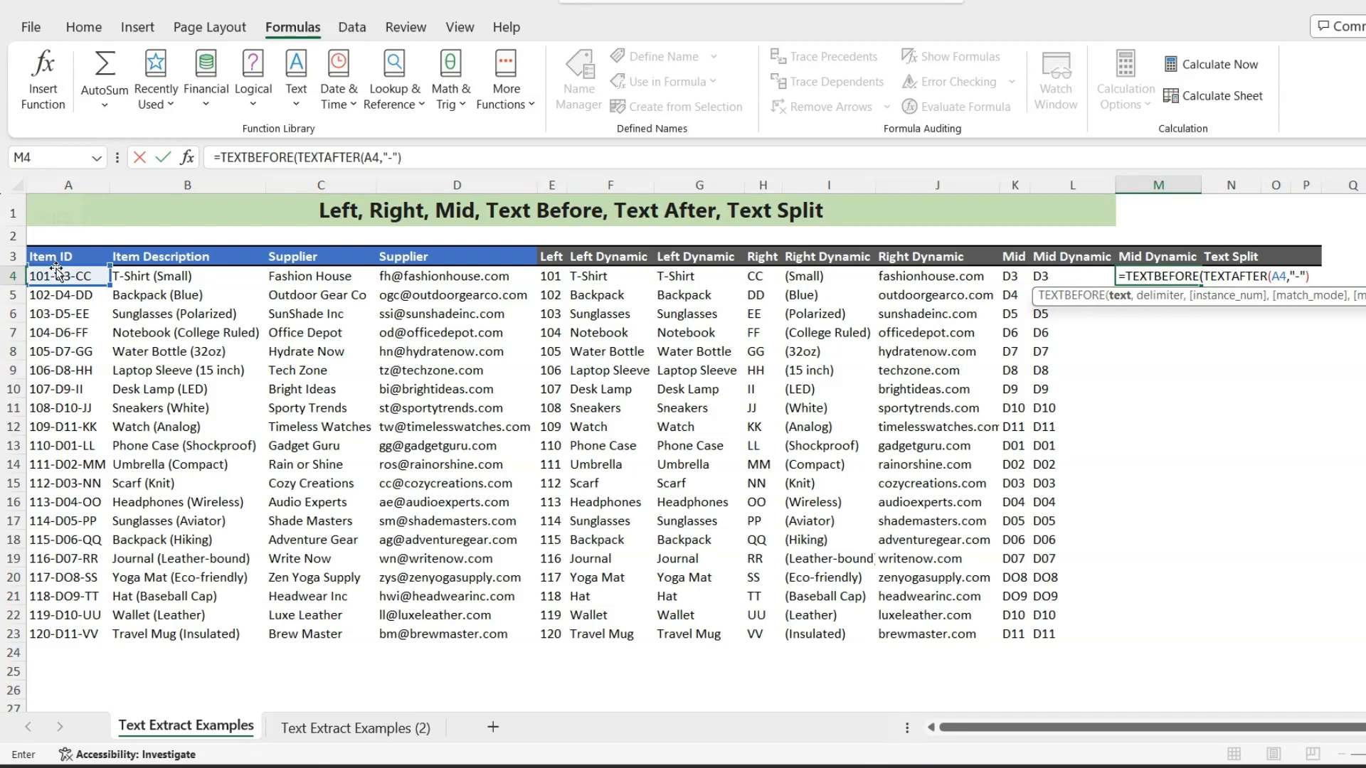
{"action": "type", "text": ",\"-\")"}
{"action": "key", "text": "Return"}
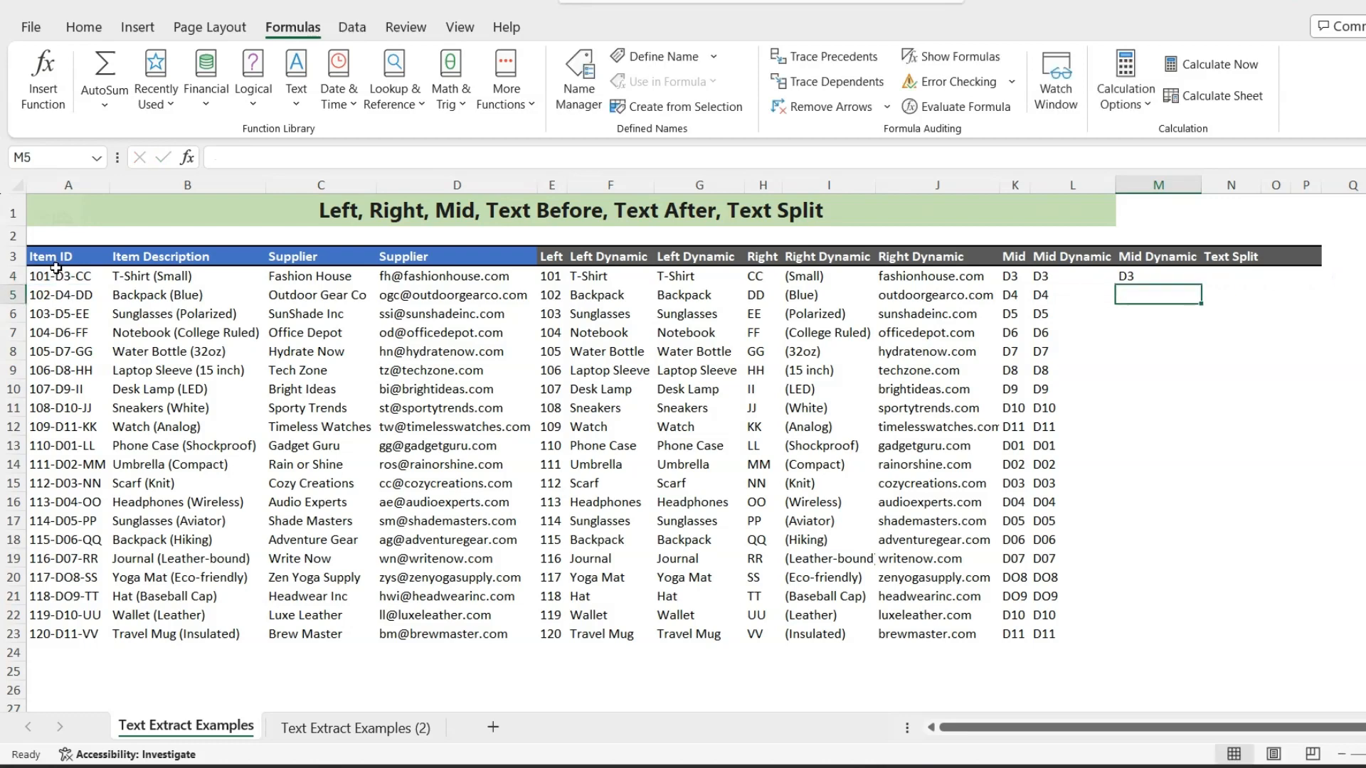
{"action": "left_click", "coordinate": [1135, 277]}
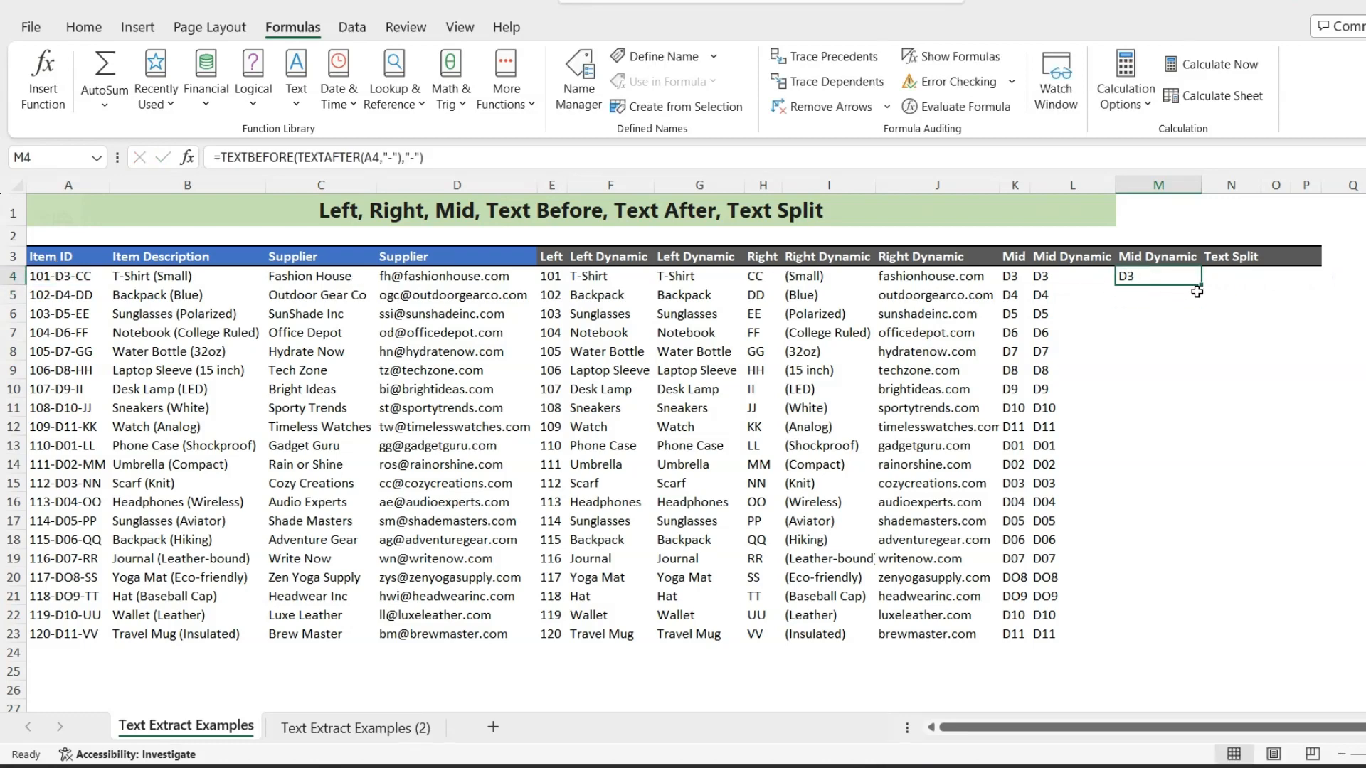
{"action": "left_click_drag", "start_coordinate": [1202, 283], "coordinate": [1221, 643]}
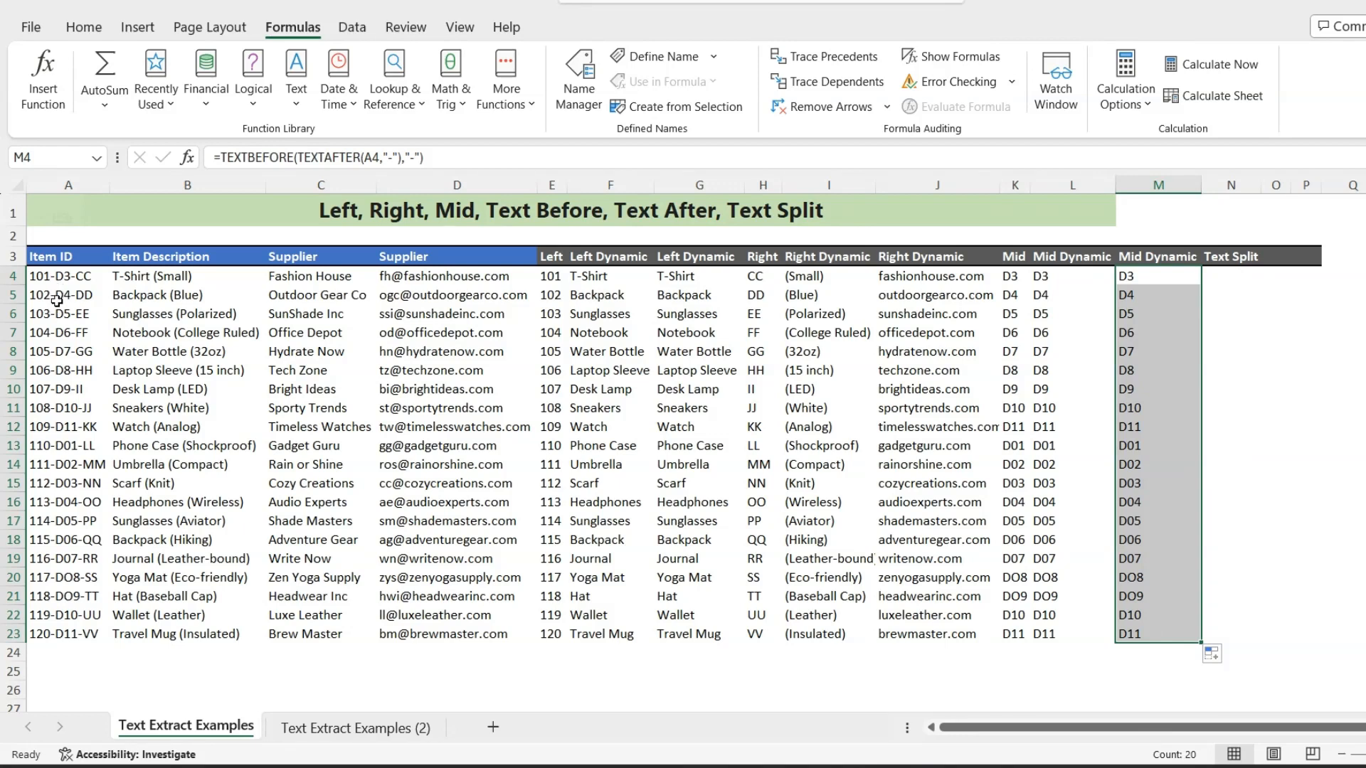
- Begin a TEXTSPLIT formula in N4 under the Text Split heading
{"action": "left_click", "coordinate": [1222, 279]}
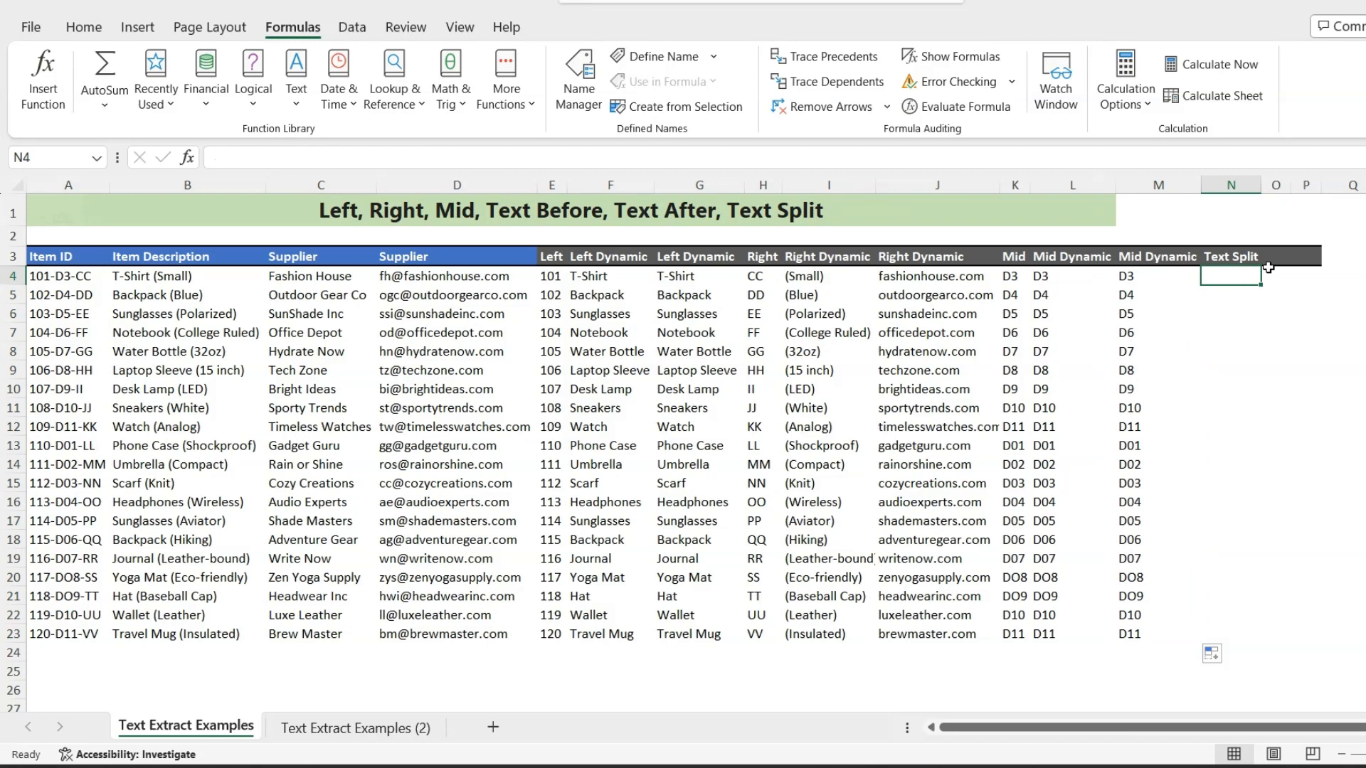
{"action": "type", "text": "=tex"}
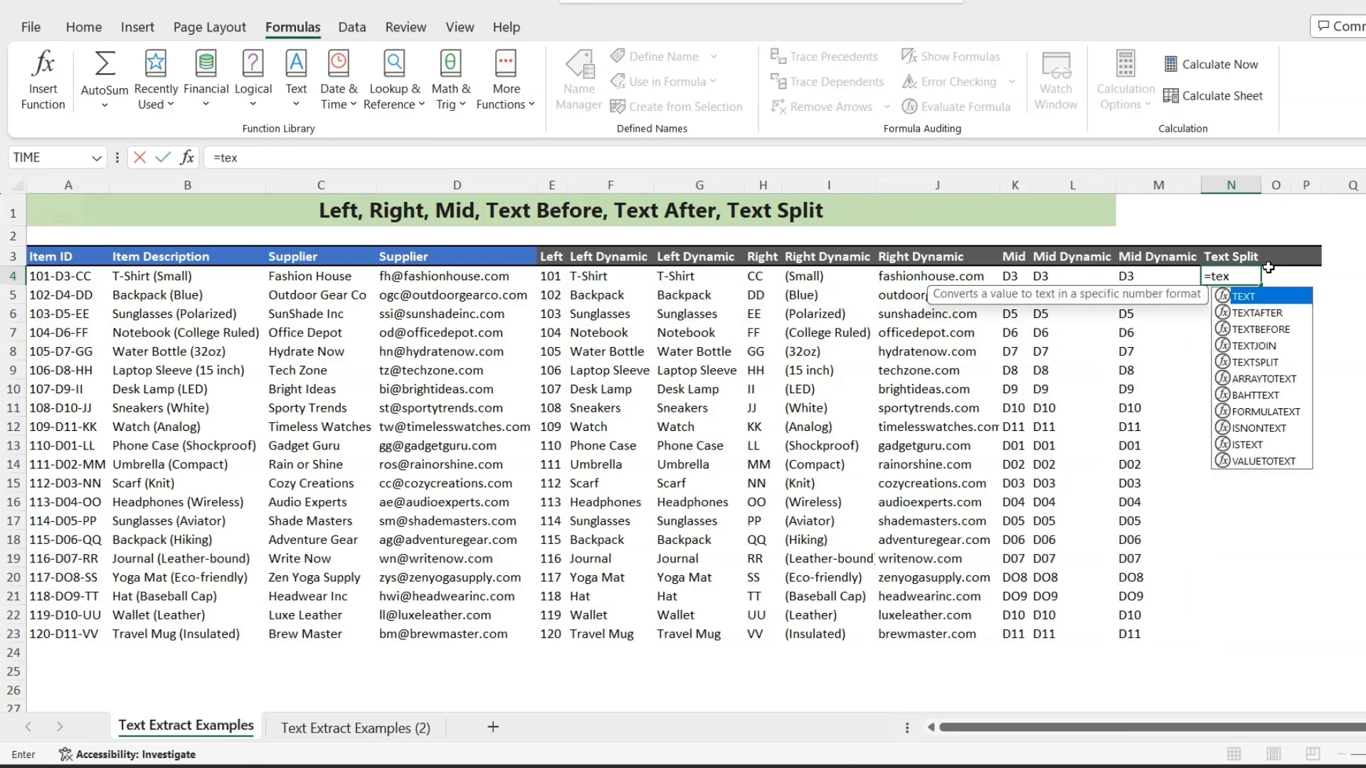
{"action": "key", "text": "Down"}
{"action": "key", "text": "Down"}
{"action": "key", "text": "Down"}
{"action": "key", "text": "Down"}
{"action": "key", "text": "Tab"}
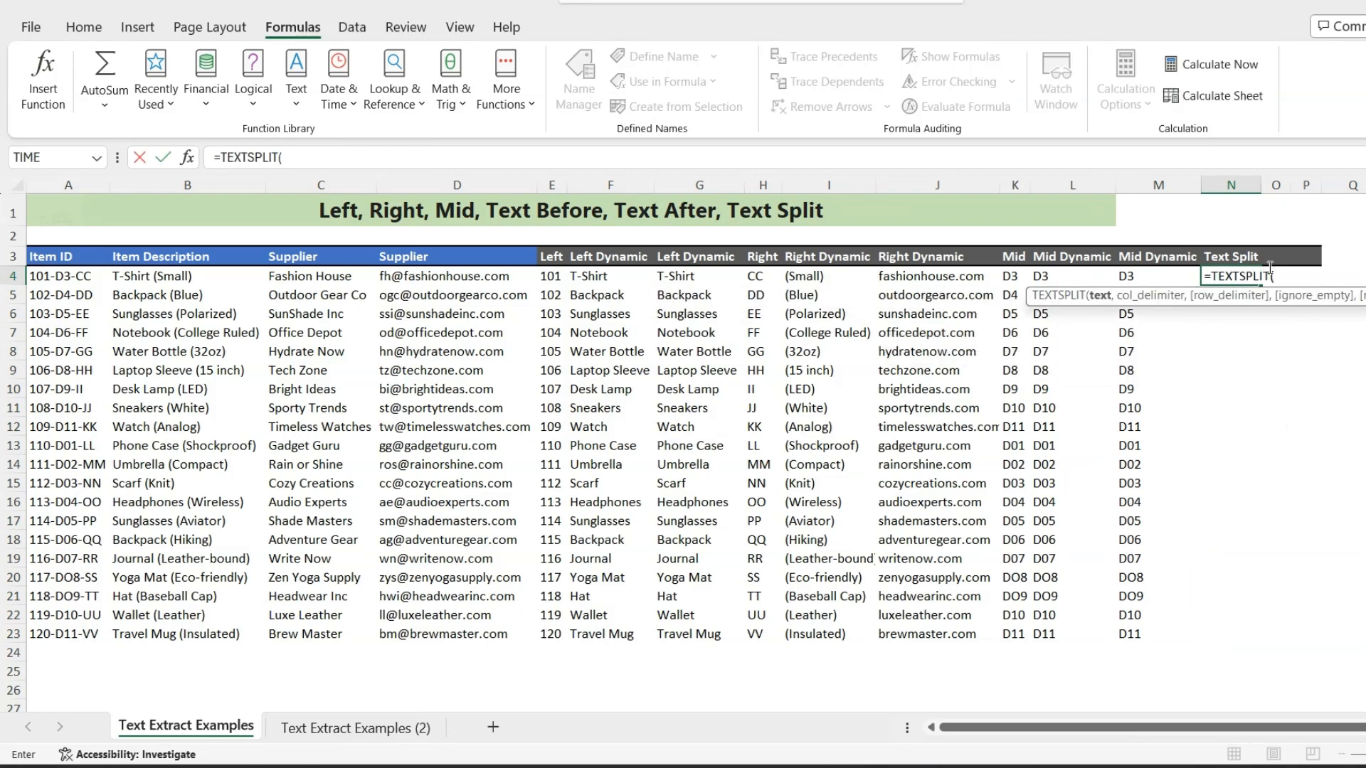
- Complete the N4 formula as =TEXTSPLIT(A4,"-") and fill the split item IDs down to row 23 across columns N to P
{"action": "left_click", "coordinate": [55, 277]}
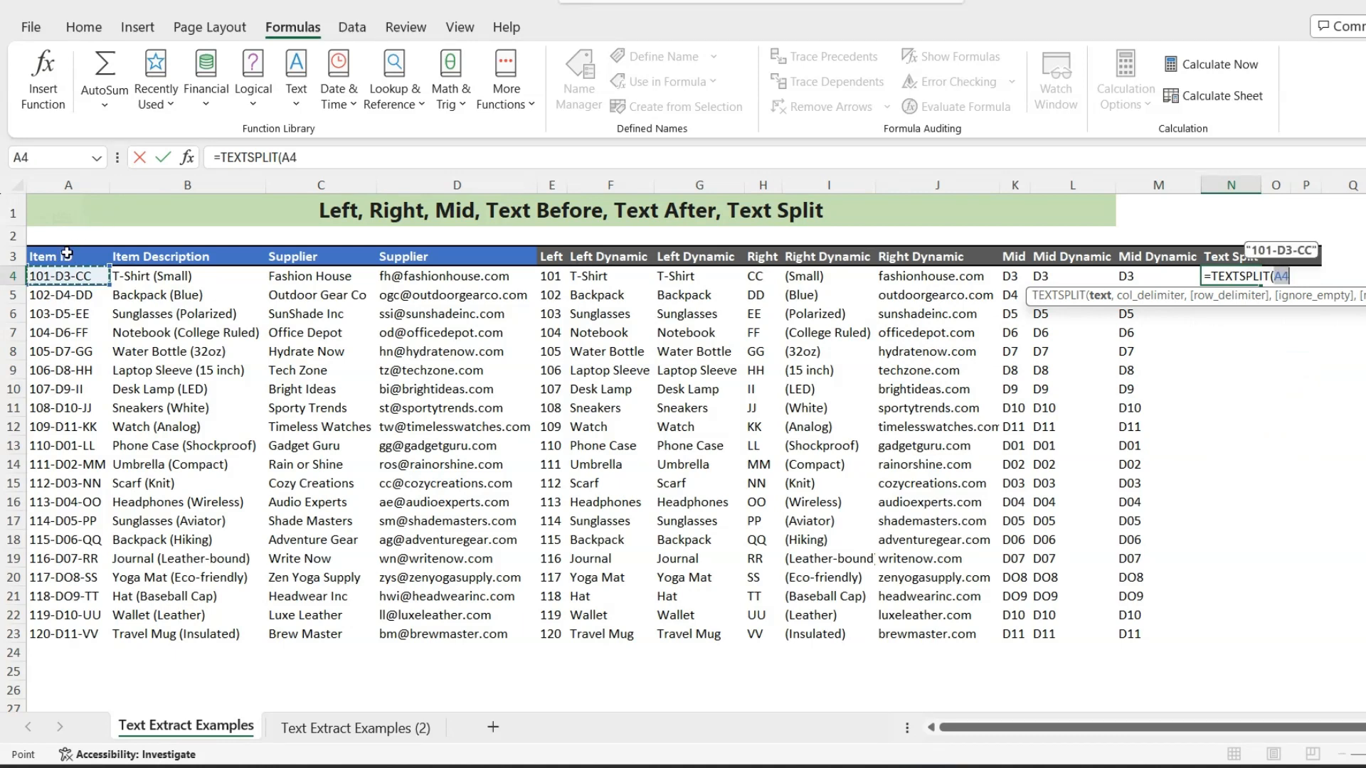
{"action": "type", "text": ","}
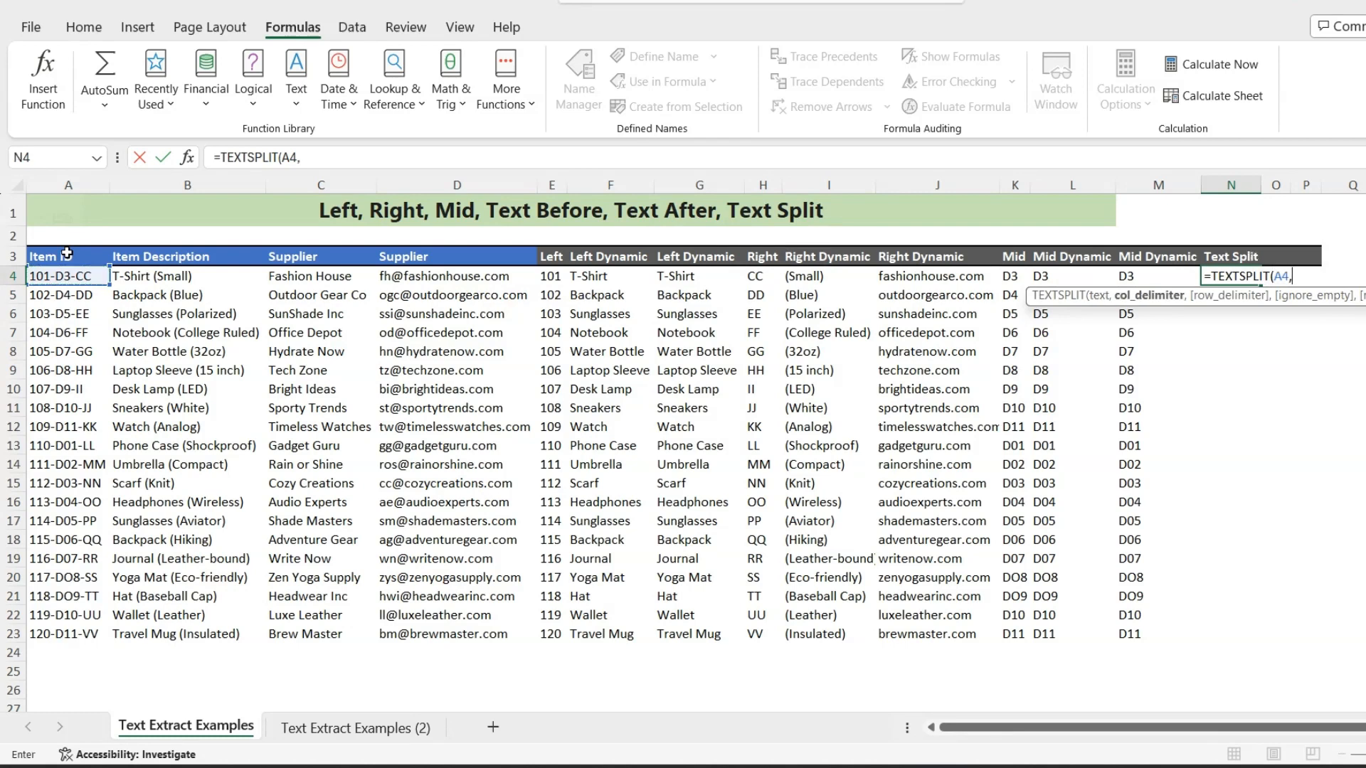
{"action": "type", "text": "\"-\")"}
{"action": "key", "text": "Return"}
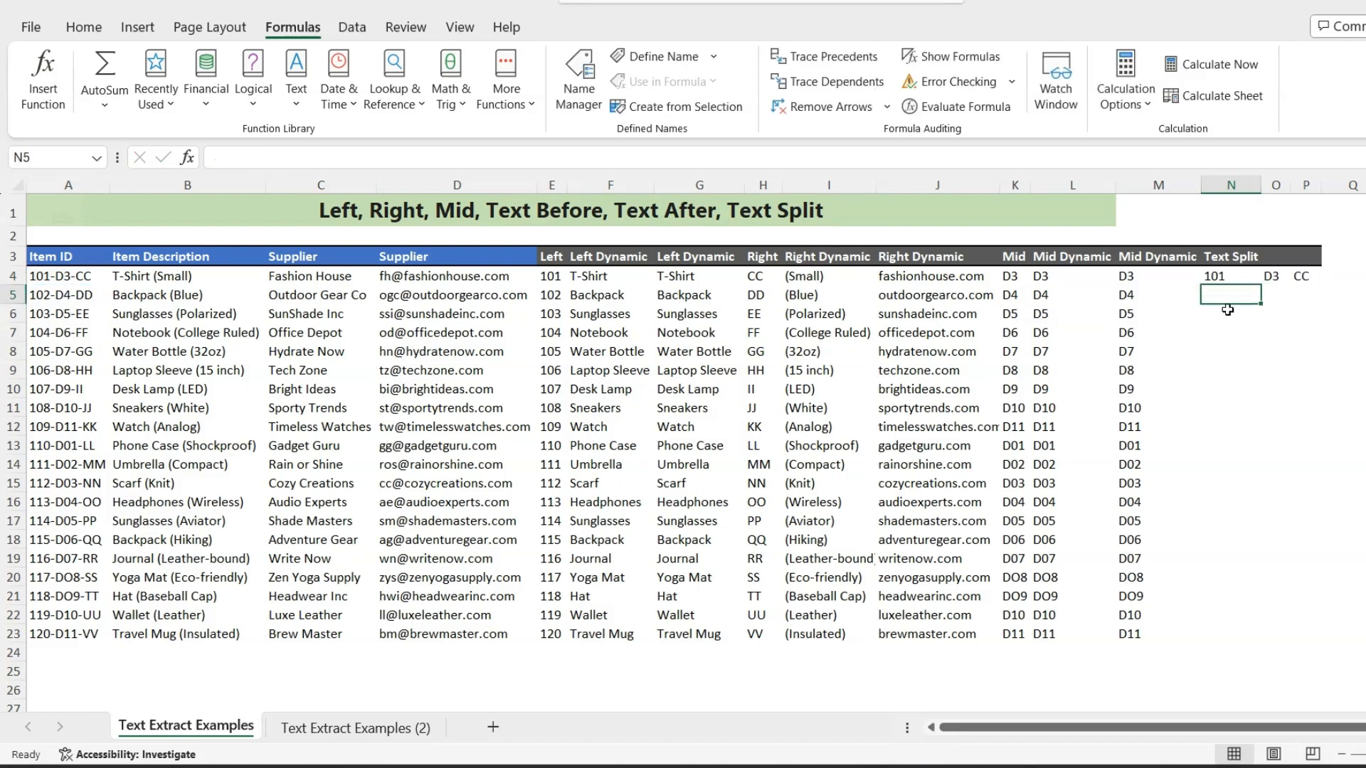
{"action": "left_click_drag", "start_coordinate": [1213, 277], "coordinate": [1300, 635]}
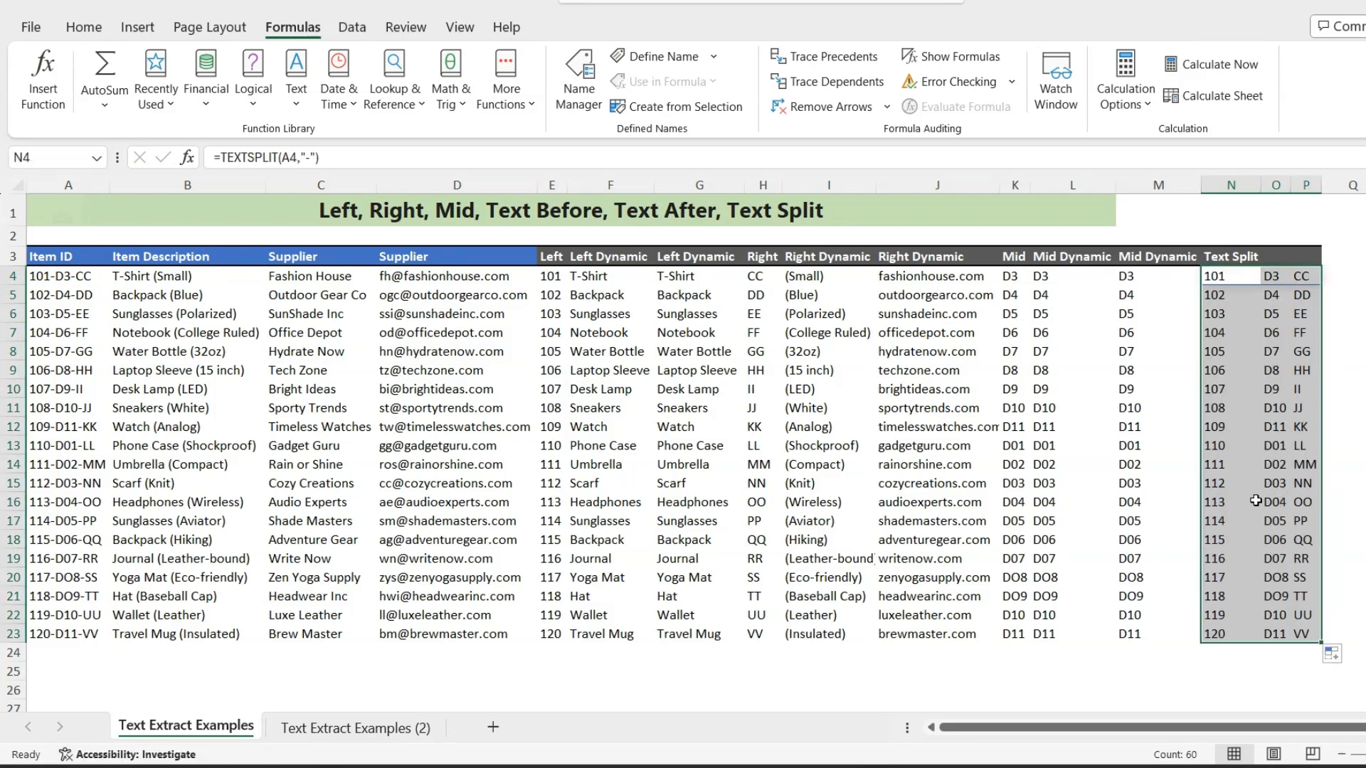